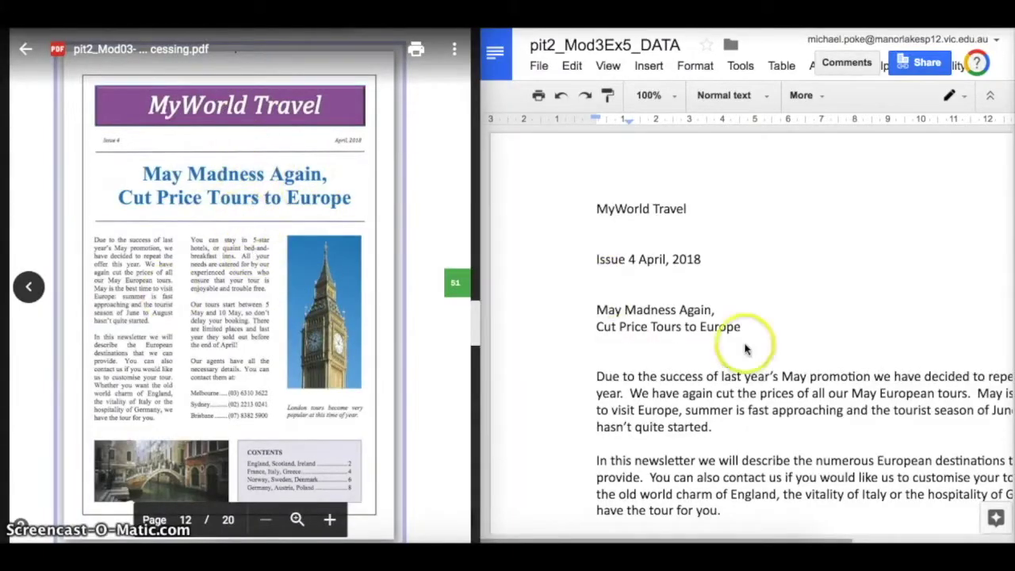
# Drag the split divider left to widen the newsletter pane beside the PDF sample.
pyautogui.scroll(-10, 730, 357)
pyautogui.scroll(10, 730, 356)
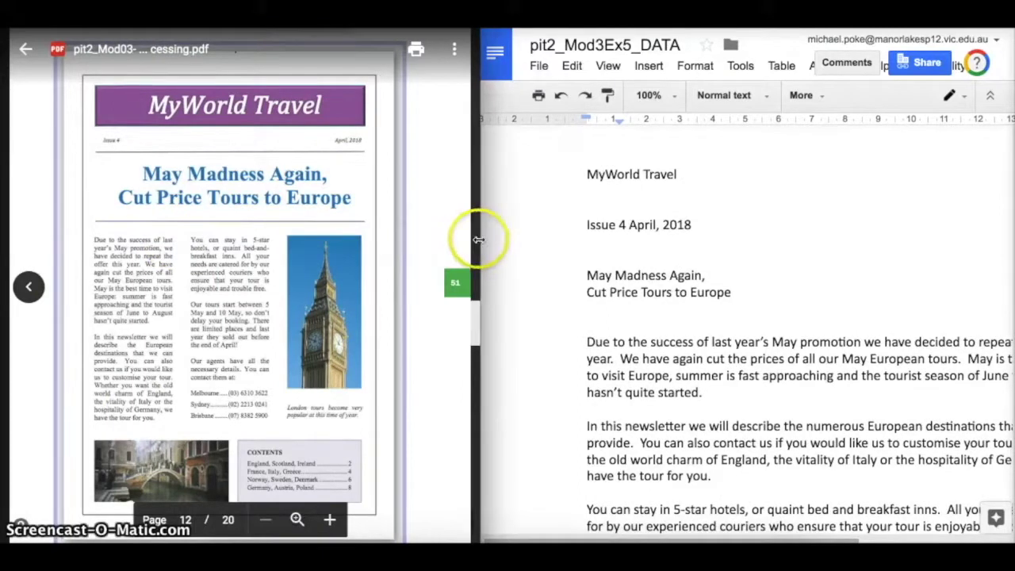
pyautogui.moveTo(465, 239); pyautogui.dragTo(428, 239)
pyautogui.scroll(2, 228, 131)
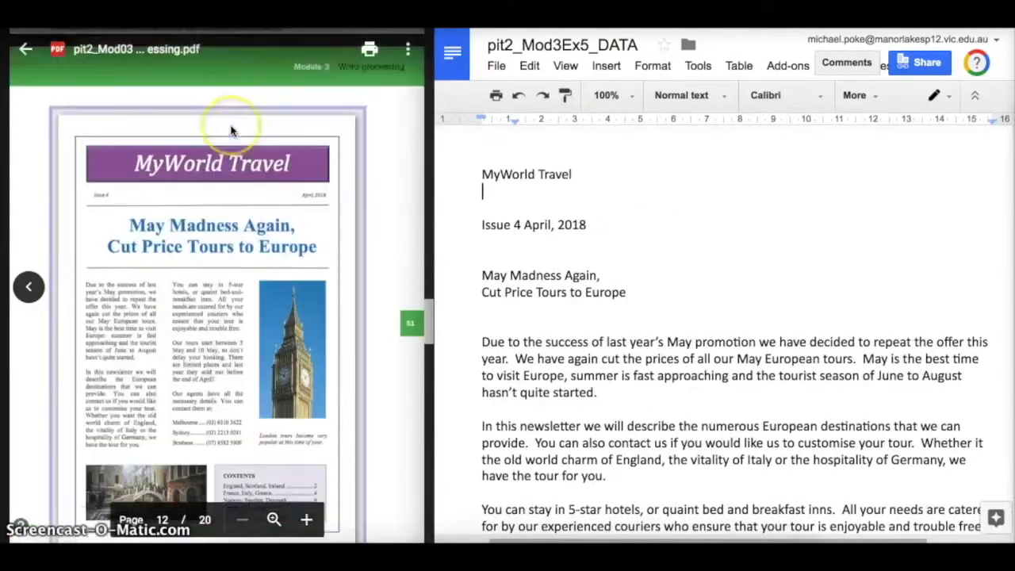
pyautogui.scroll(-1, 75, 154)
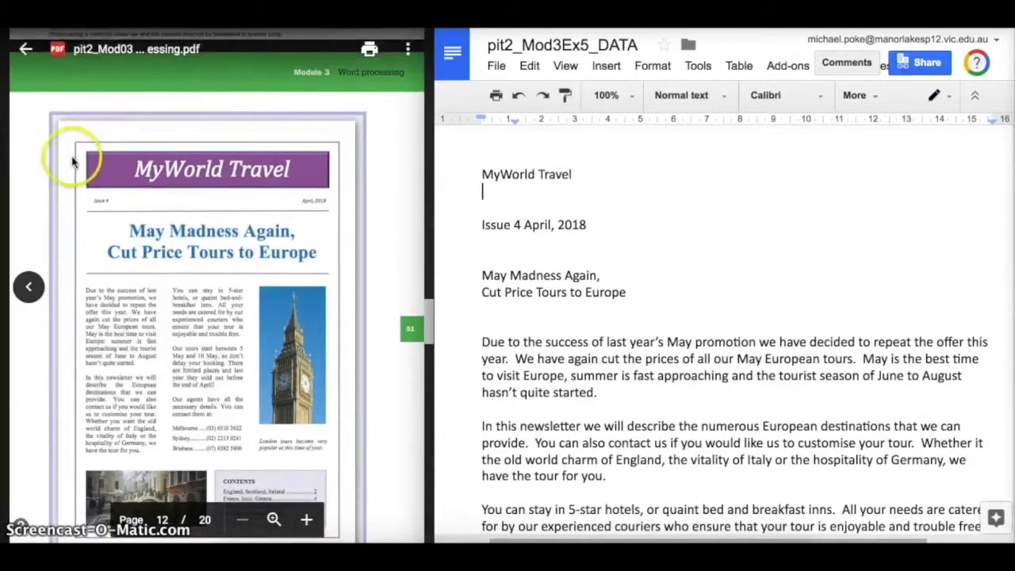
# Set the top, bottom, left and right page margins to 1 cm in Page setup.
pyautogui.moveTo(74, 154); pyautogui.dragTo(134, 206)
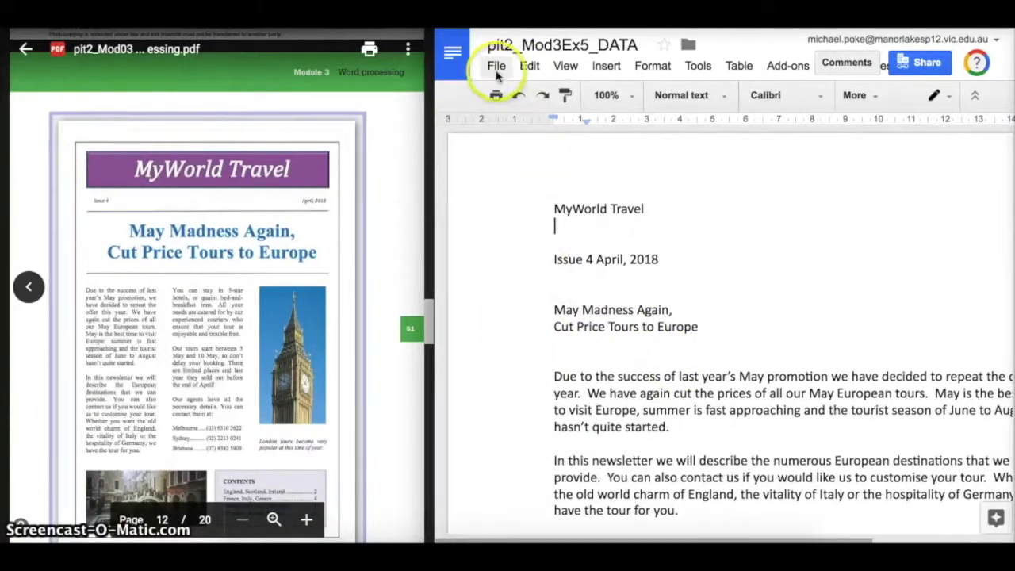
pyautogui.click(496, 68)
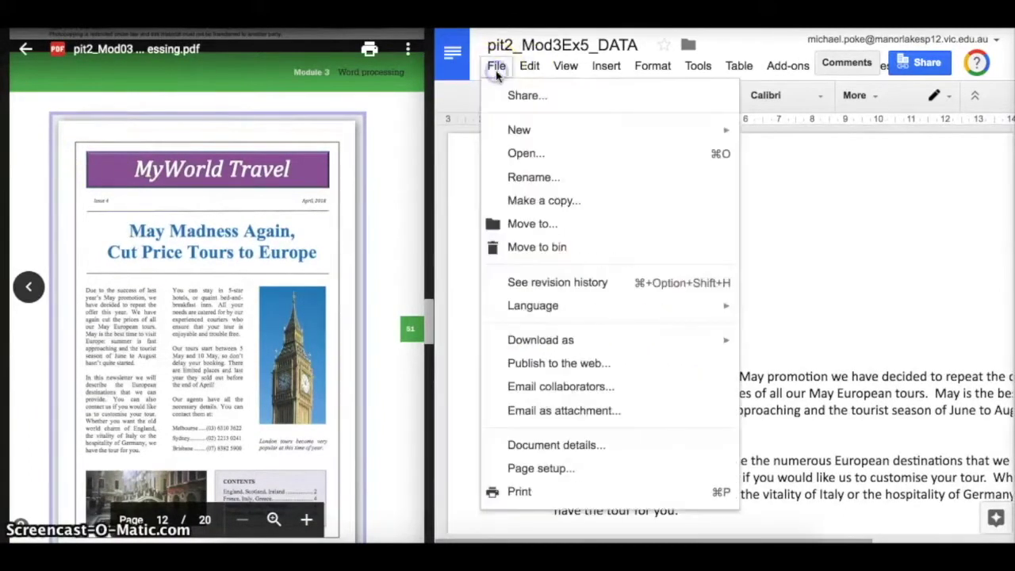
pyautogui.click(583, 470)
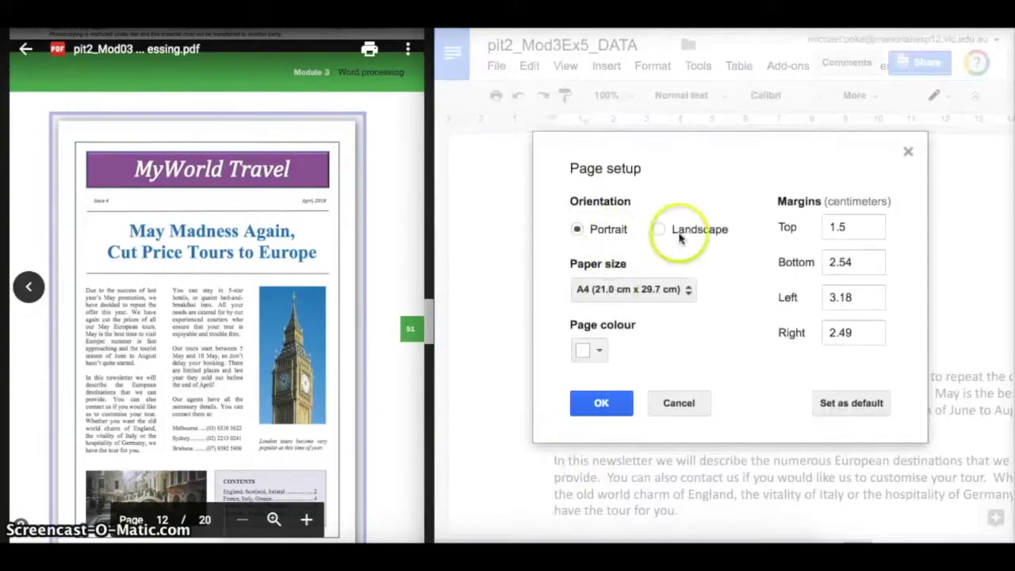
pyautogui.click(843, 265)
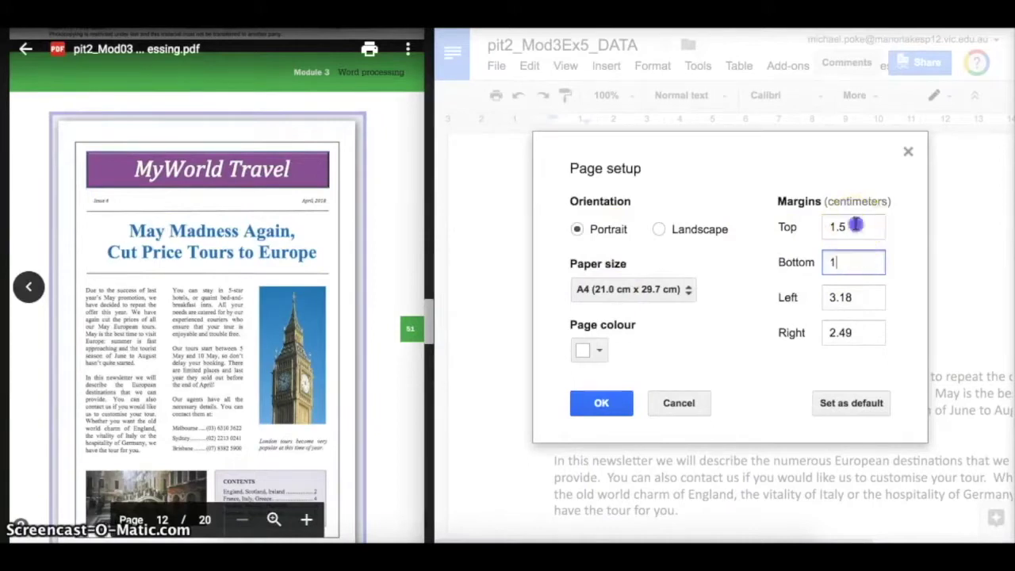
pyautogui.write('1')
pyautogui.doubleClick(845, 297)
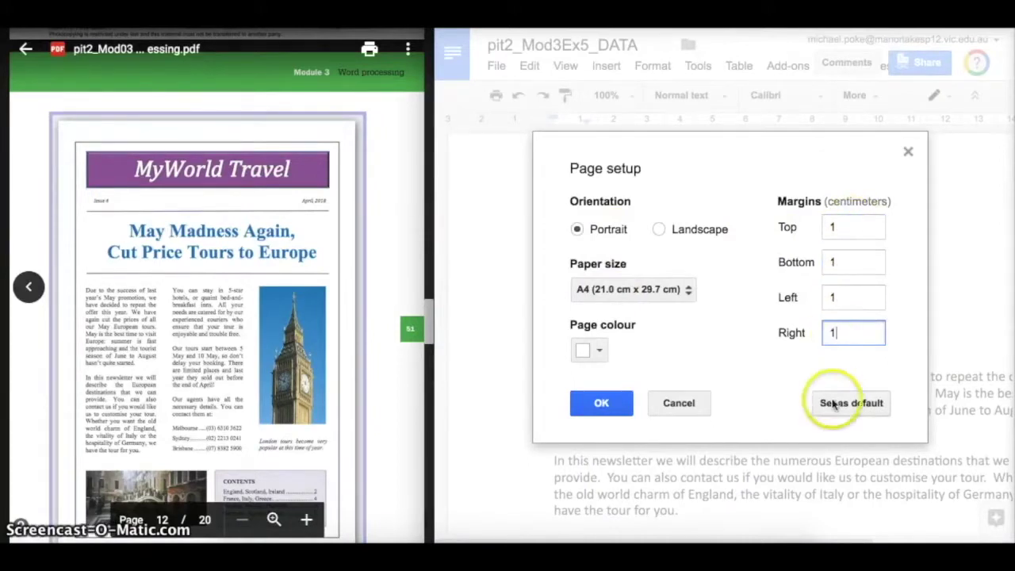
pyautogui.click(623, 406)
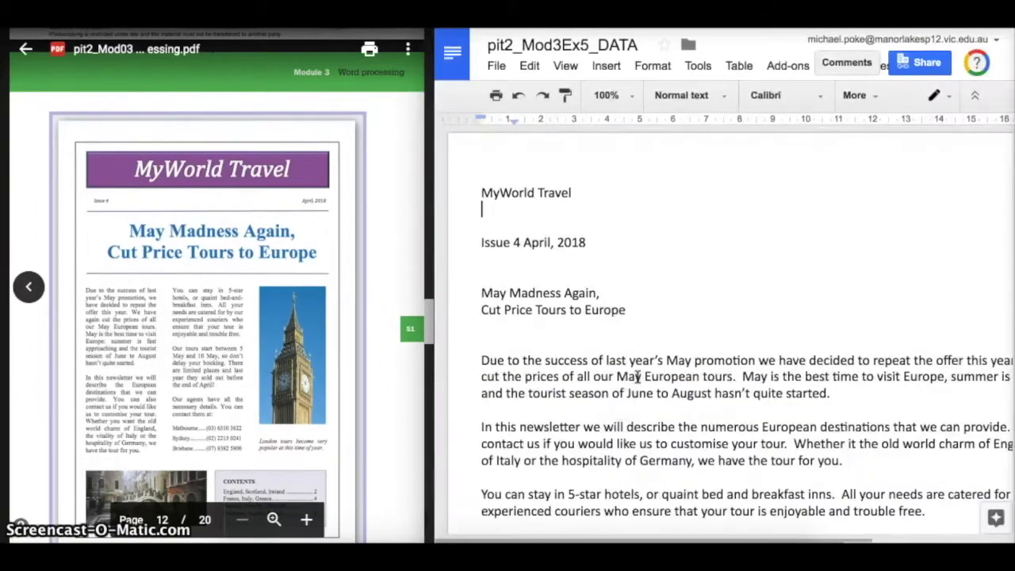
pyautogui.scroll(-6, 638, 376)
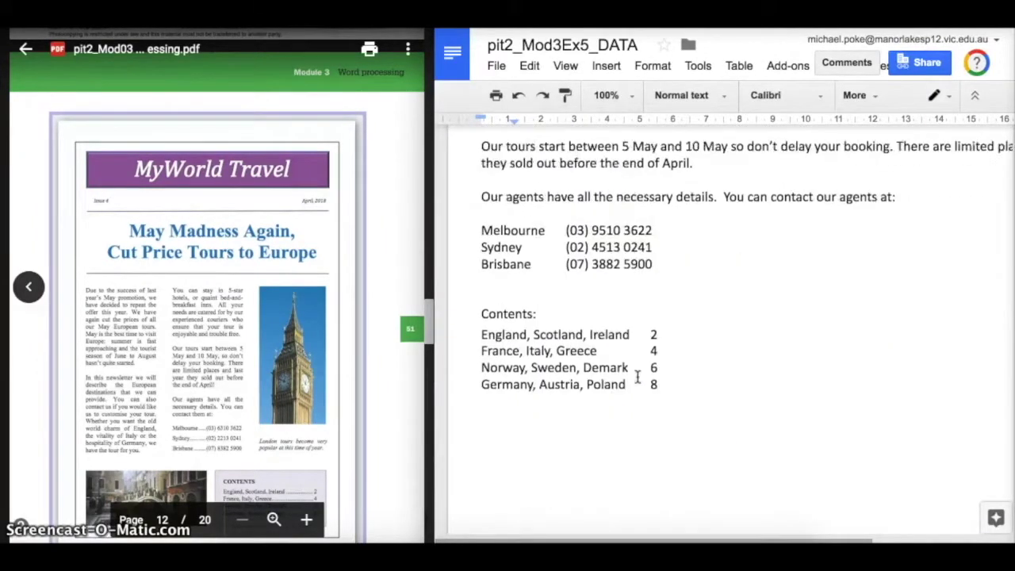
pyautogui.scroll(10, 638, 376)
pyautogui.scroll(-2, 638, 377)
pyautogui.hscroll(5, 638, 377)
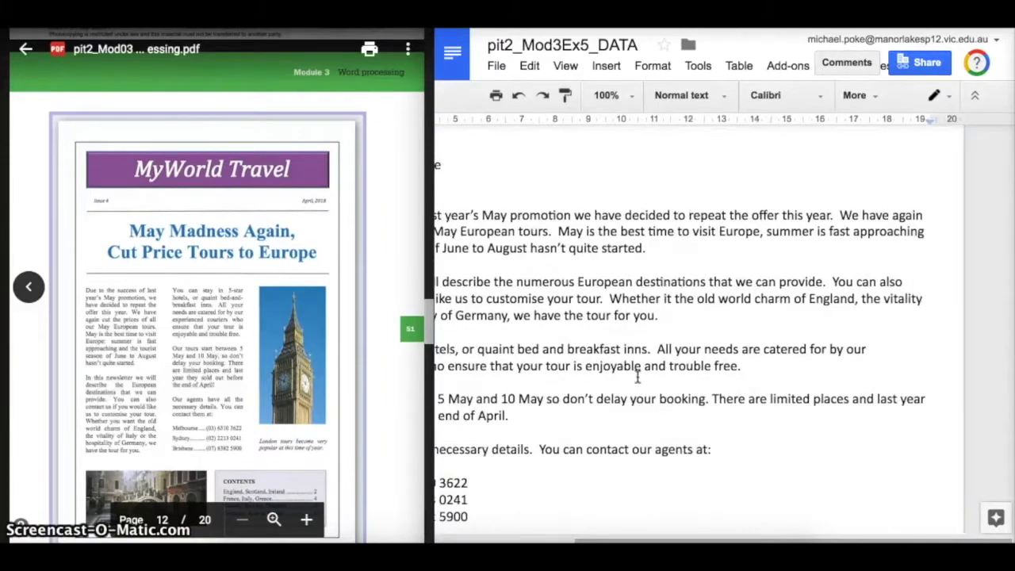
pyautogui.hscroll(-3, 638, 376)
pyautogui.hscroll(-2, 618, 361)
# Delete the plain MyWorld Travel title and insert a new drawing.
pyautogui.scroll(2, 602, 347)
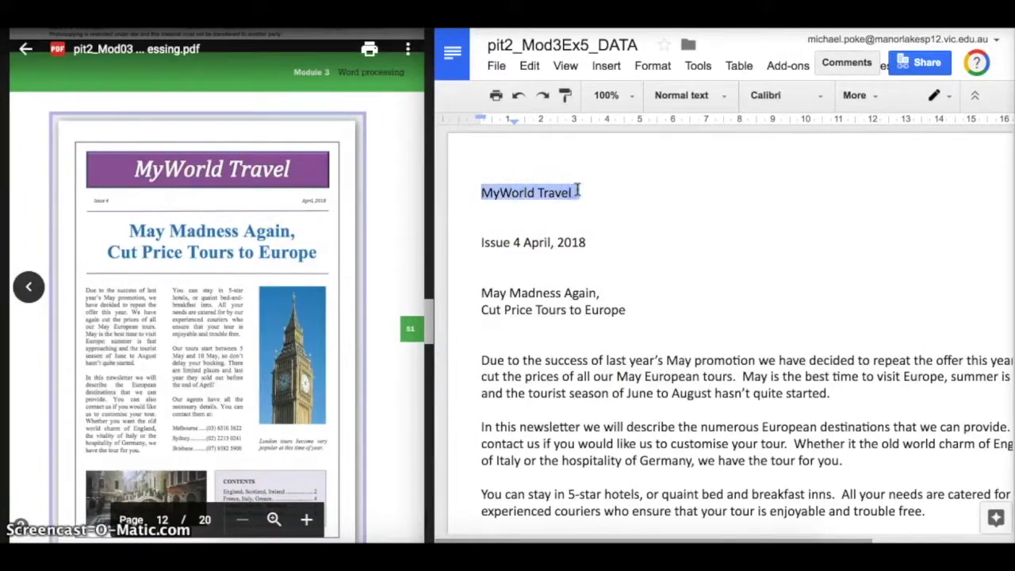
pyautogui.press('BackSpace')
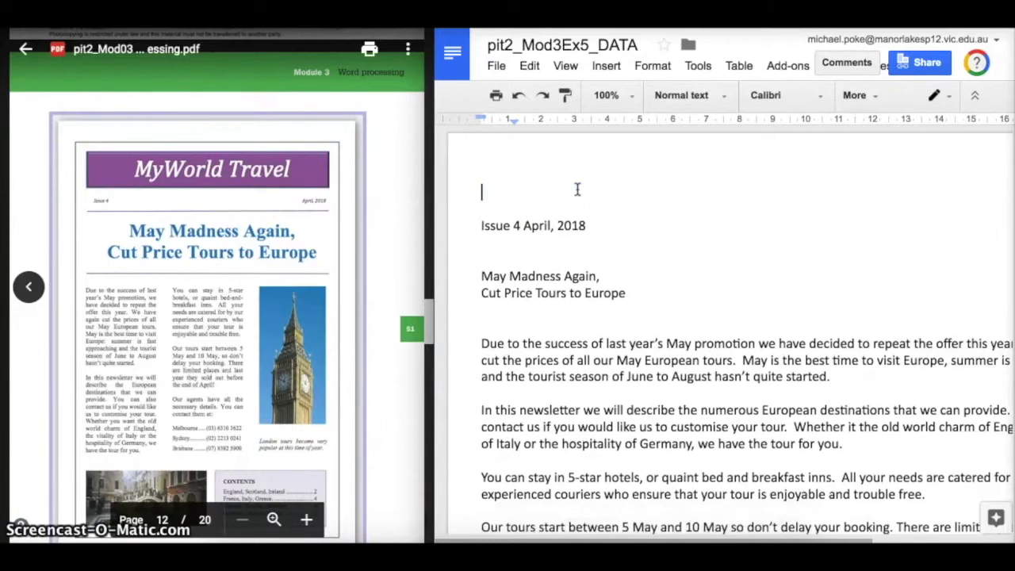
pyautogui.click(604, 69)
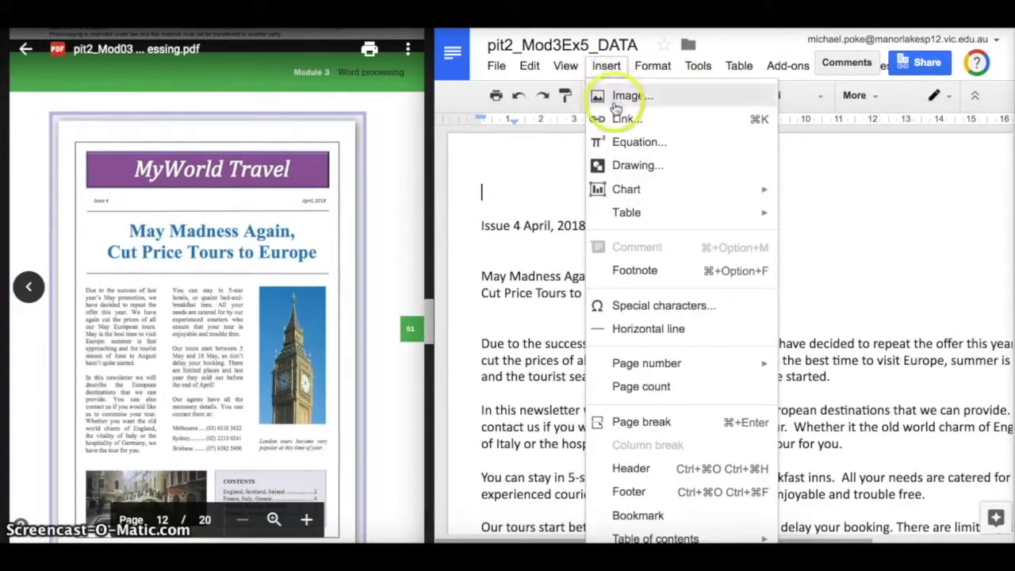
pyautogui.click(622, 166)
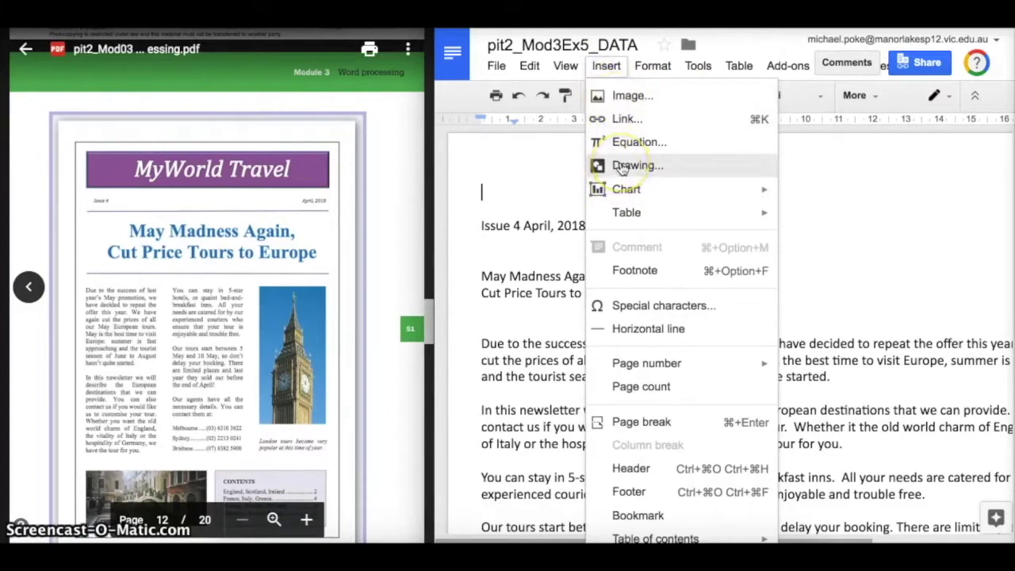
# Draw a wide plain rectangle across the drawing canvas.
pyautogui.click(641, 98)
pyautogui.moveTo(650, 133)
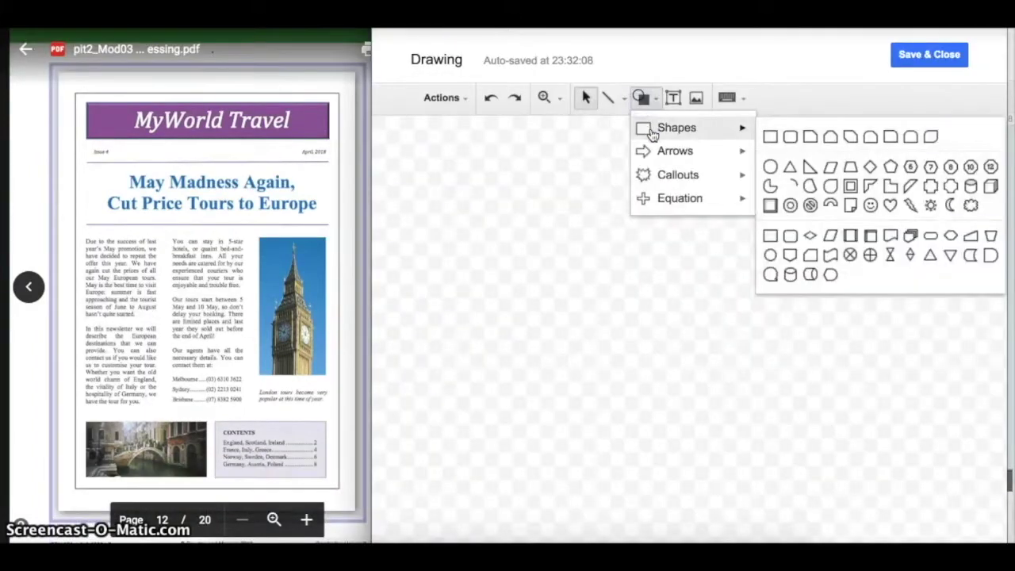
pyautogui.click(768, 136)
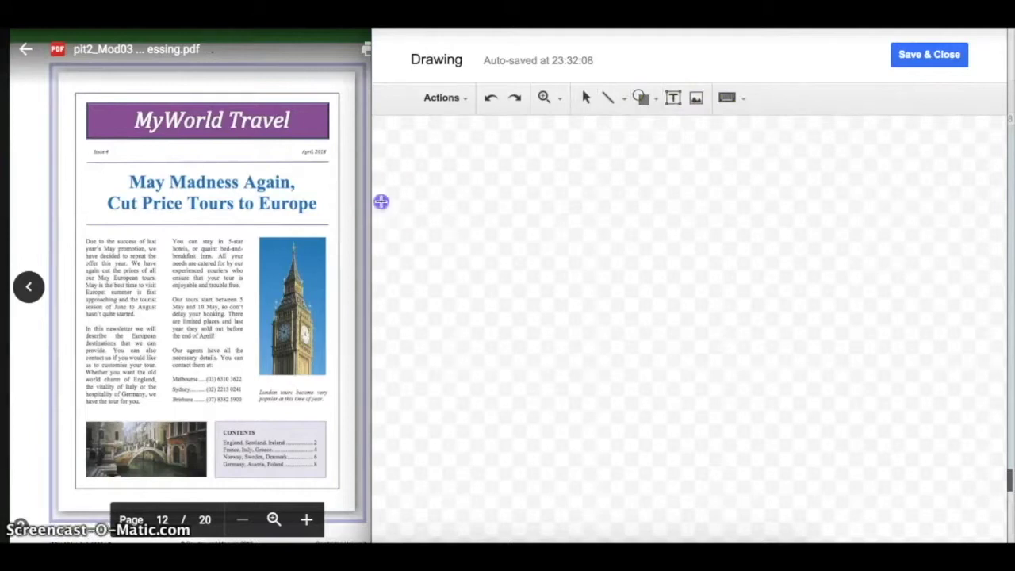
pyautogui.moveTo(382, 201); pyautogui.dragTo(996, 310)
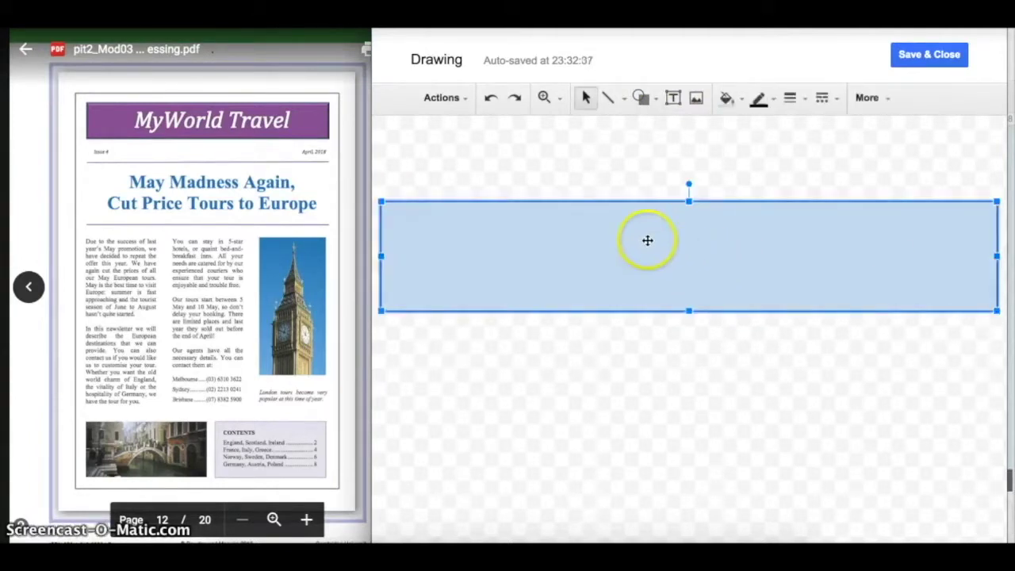
# Start editing text inside the rectangle with centre alignment.
pyautogui.rightClick(472, 257)
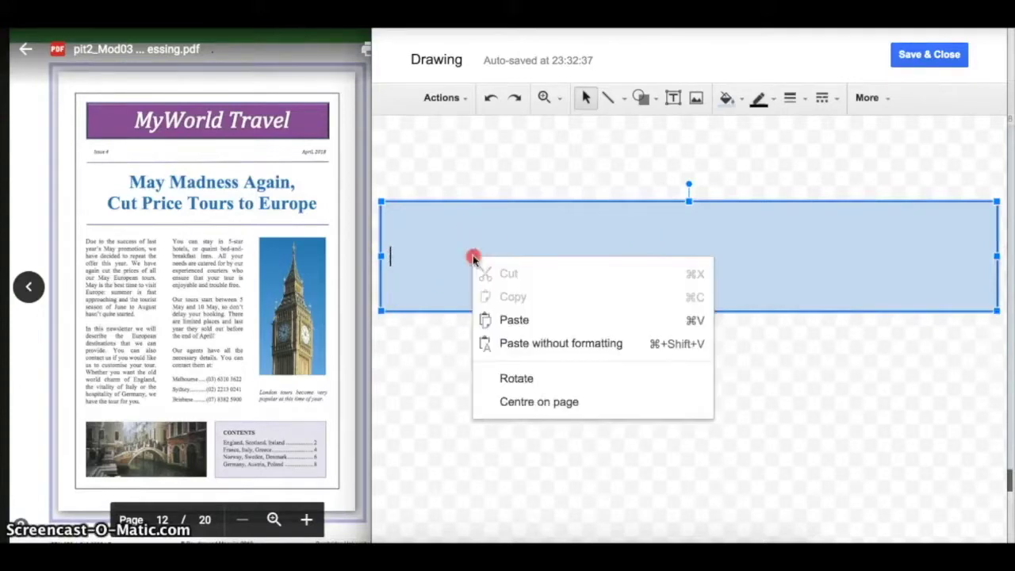
pyautogui.click(438, 341)
pyautogui.rightClick(430, 222)
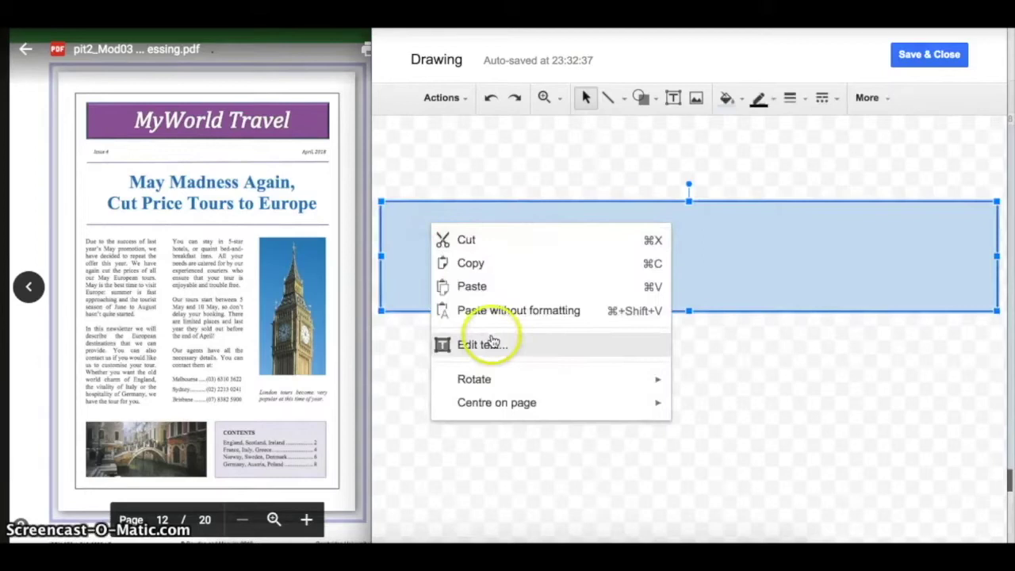
pyautogui.click(478, 344)
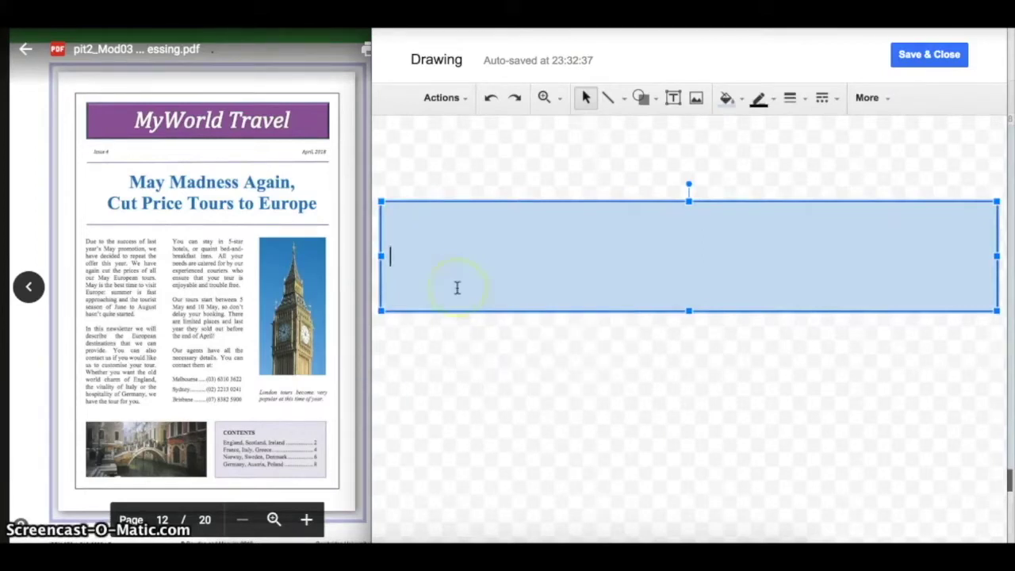
pyautogui.click(864, 98)
pyautogui.click(658, 129)
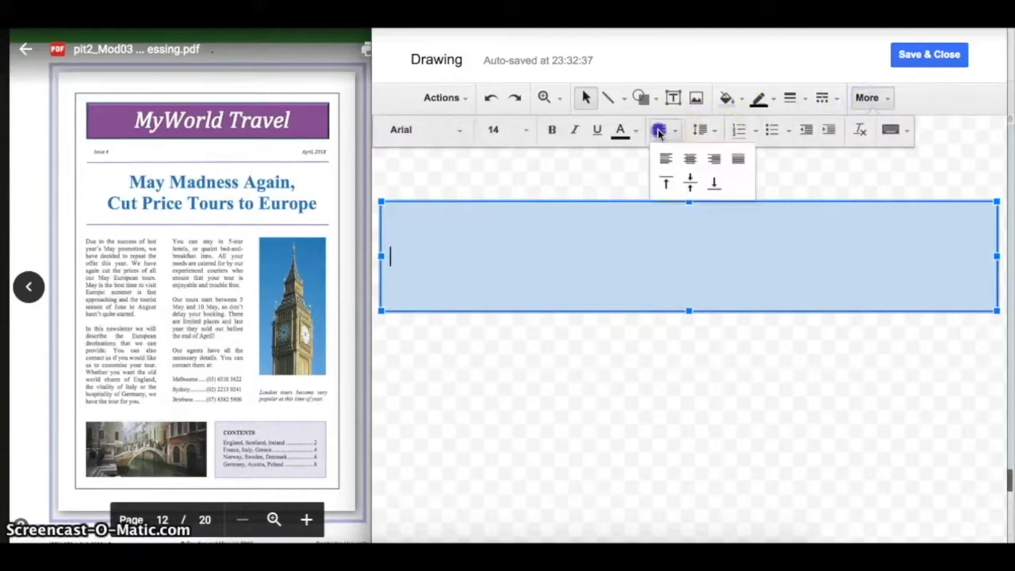
pyautogui.click(691, 160)
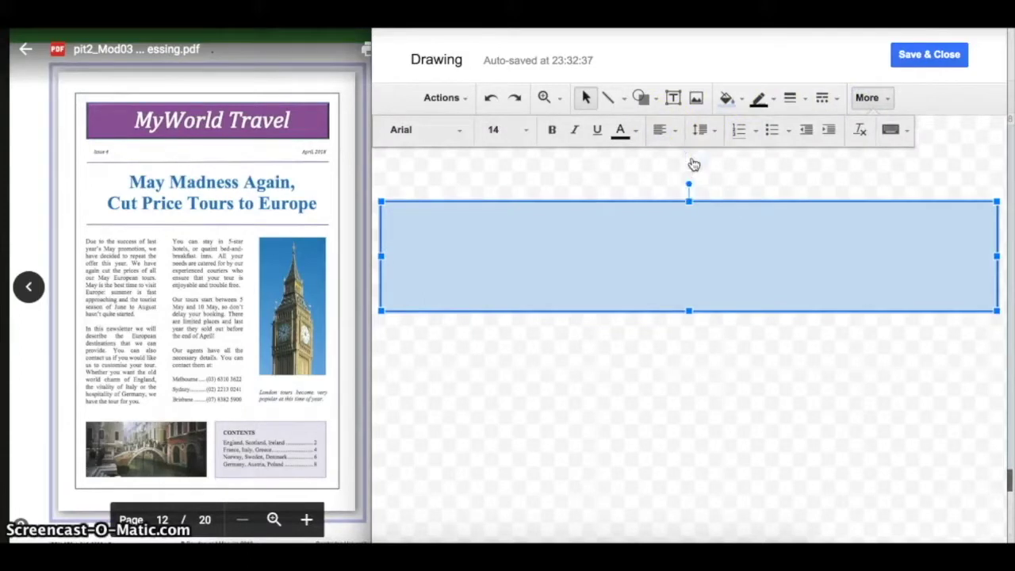
# Remove the blank line, then centre and italicise the MyWorld Travel title.
pyautogui.click(689, 194)
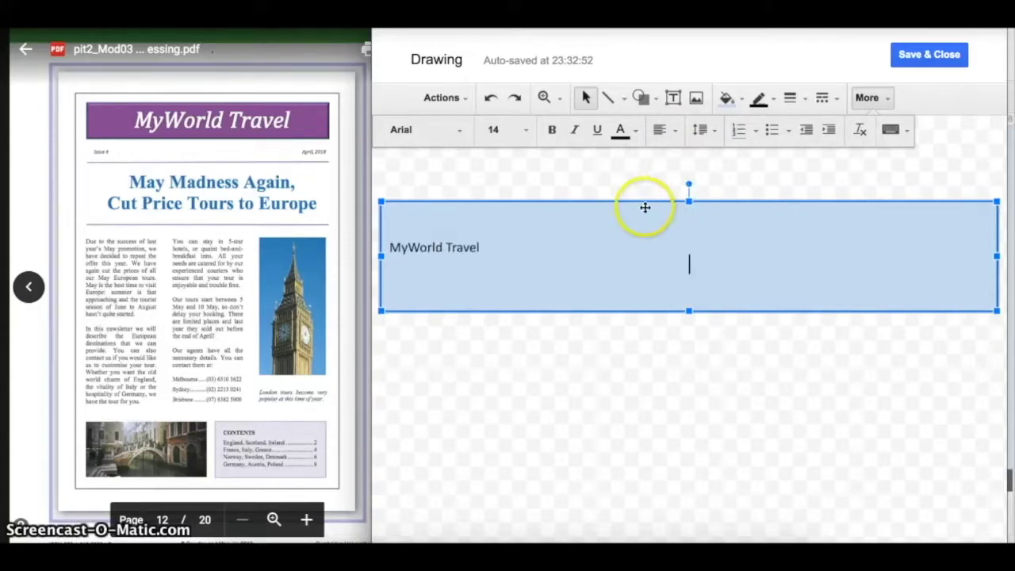
pyautogui.press('BackSpace')
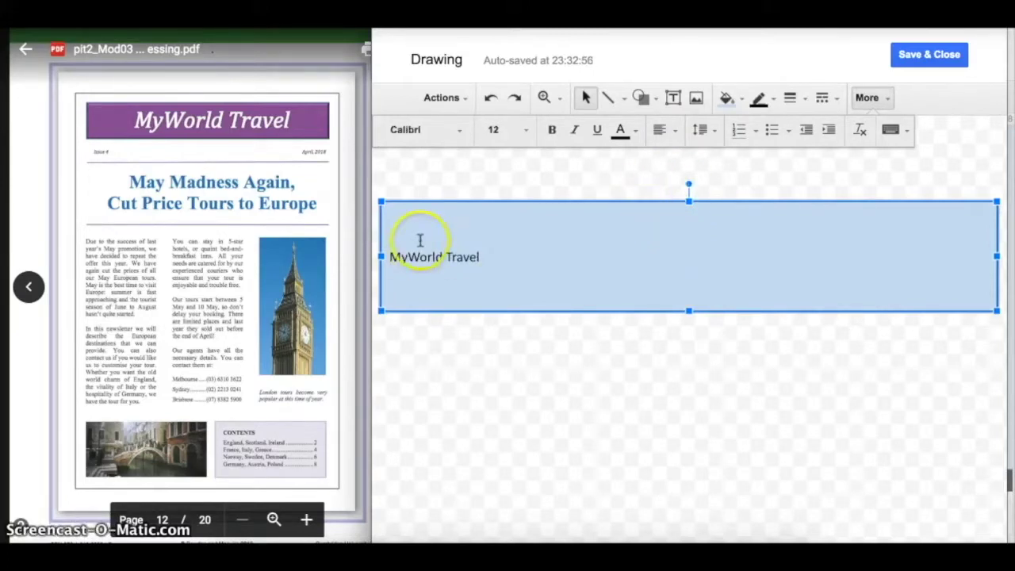
pyautogui.click(666, 134)
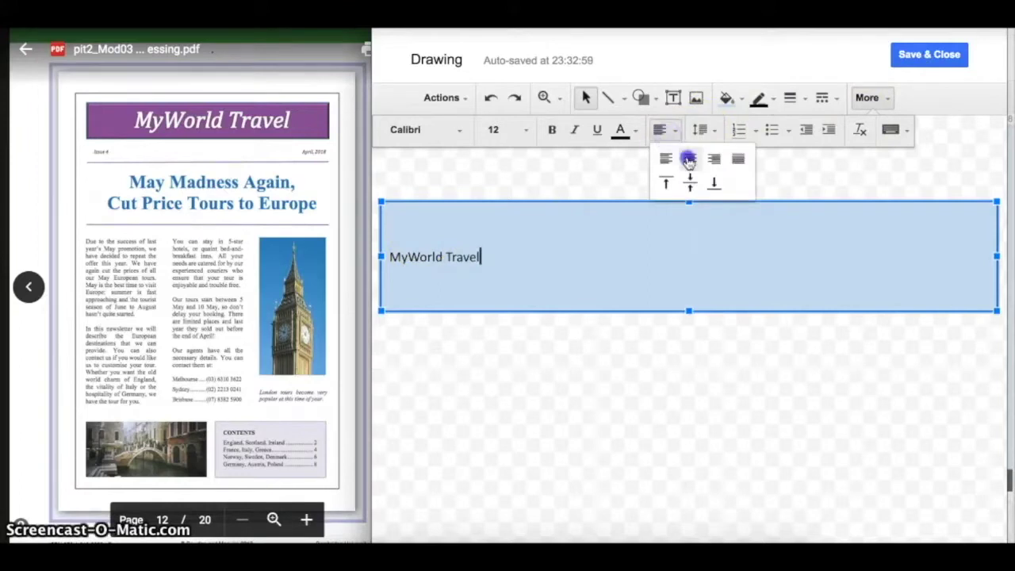
pyautogui.click(688, 160)
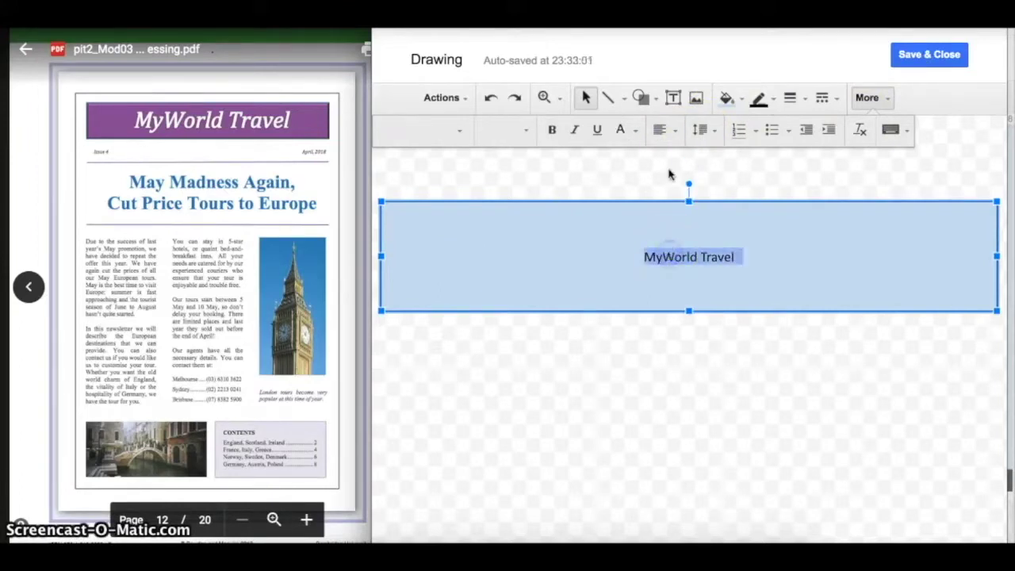
pyautogui.click(576, 132)
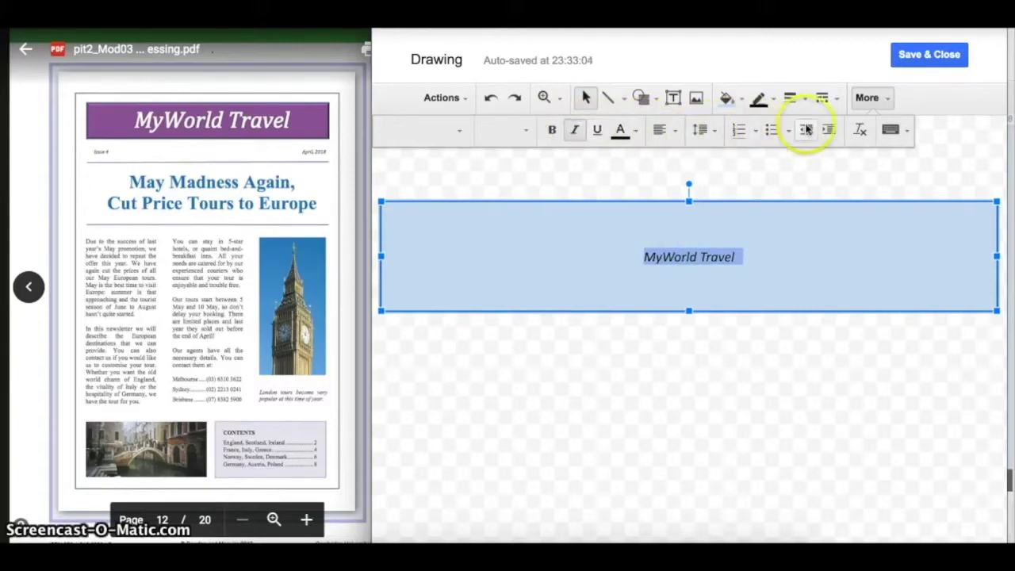
# Enlarge the title font, trying sizes 30 and 36.
pyautogui.click(502, 130)
pyautogui.click(507, 387)
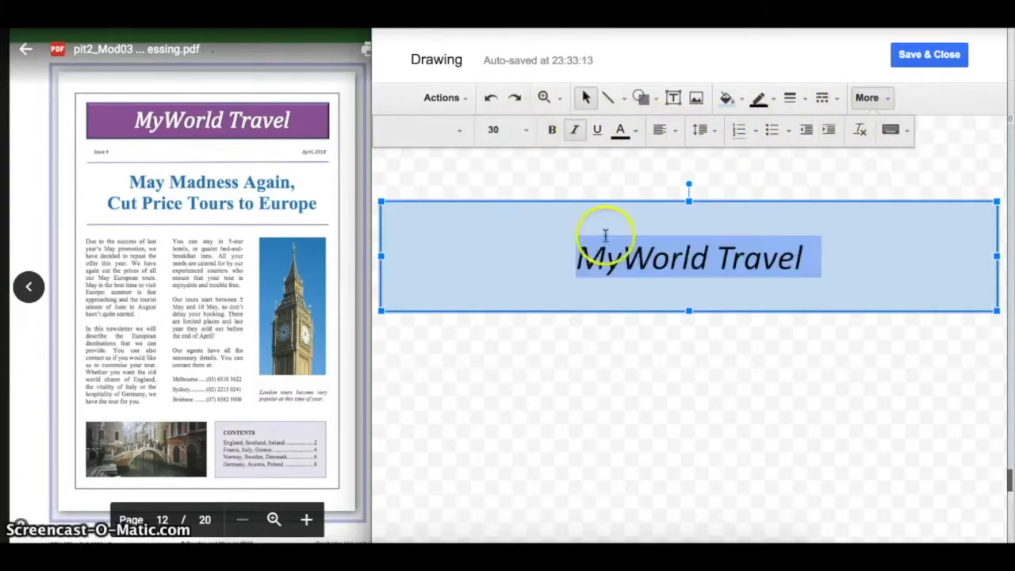
pyautogui.click(502, 130)
pyautogui.click(523, 415)
pyautogui.tripleClick(637, 256)
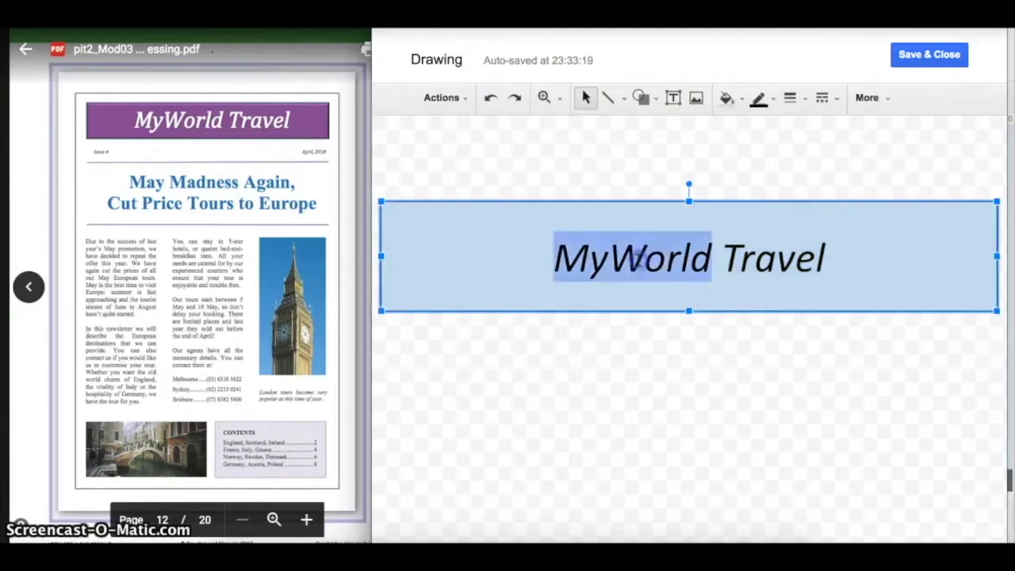
pyautogui.click(490, 241)
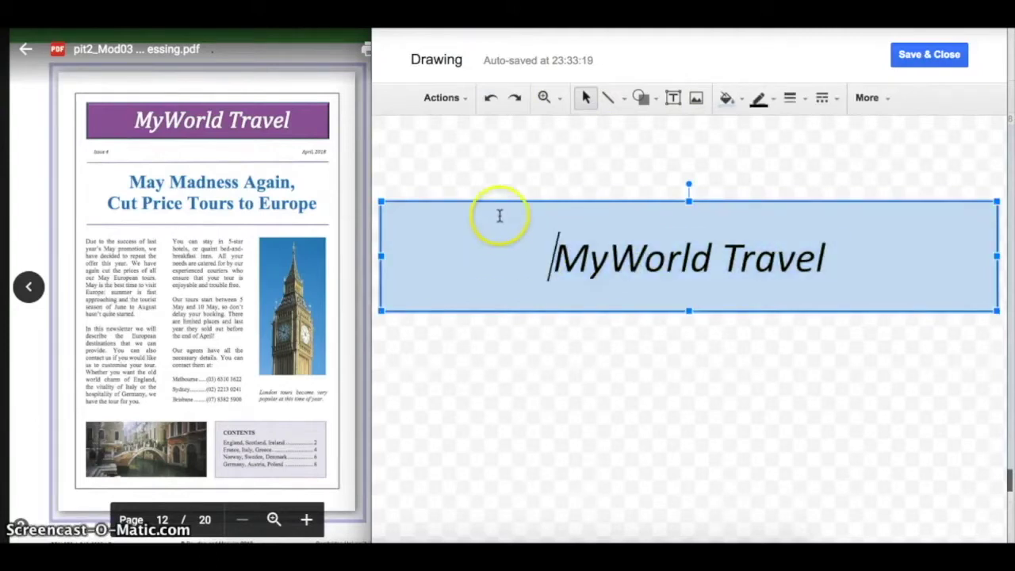
# Fill the title box purple and make the MyWorld Travel text white.
pyautogui.click(730, 101)
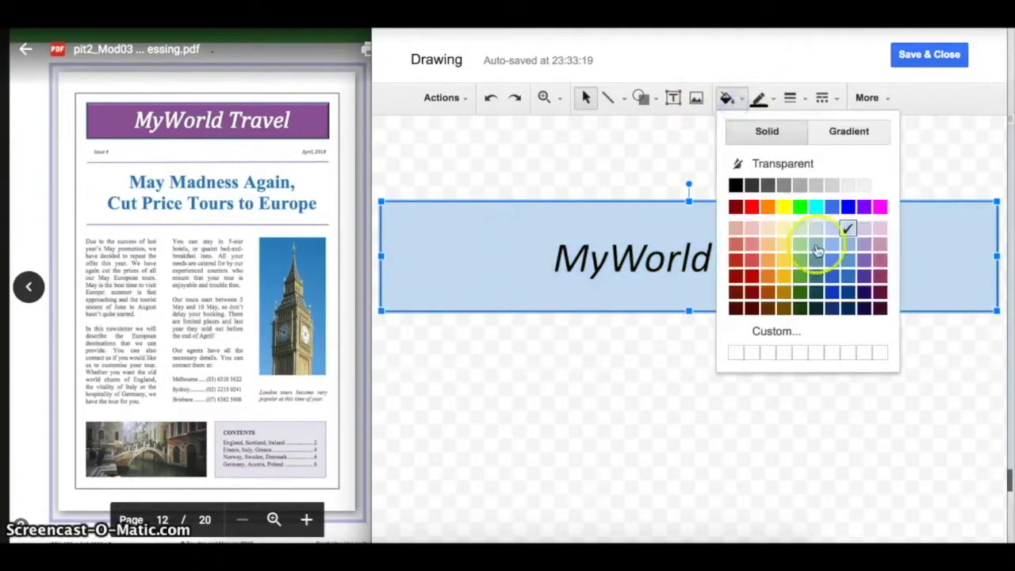
pyautogui.click(865, 261)
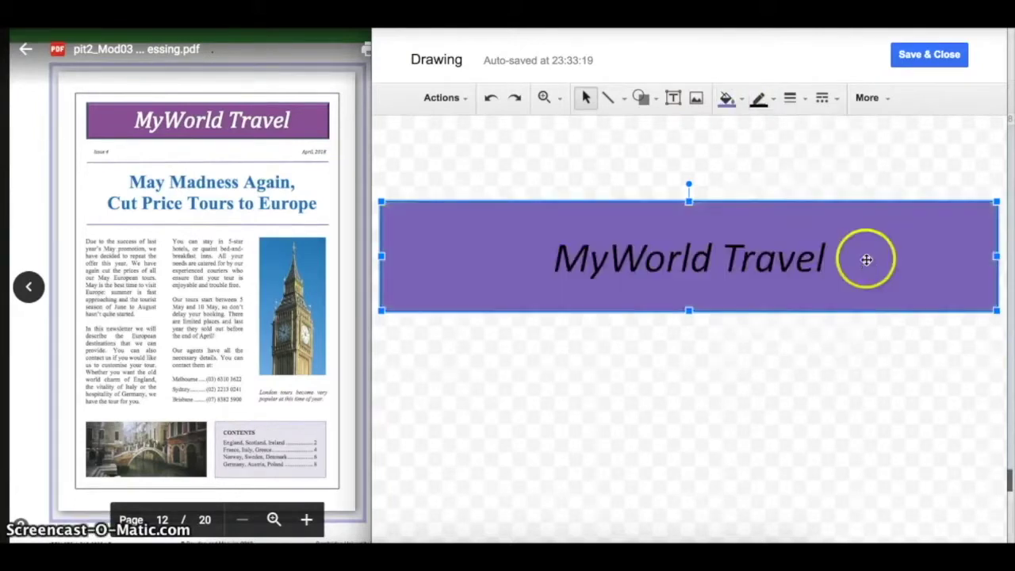
pyautogui.tripleClick(750, 260)
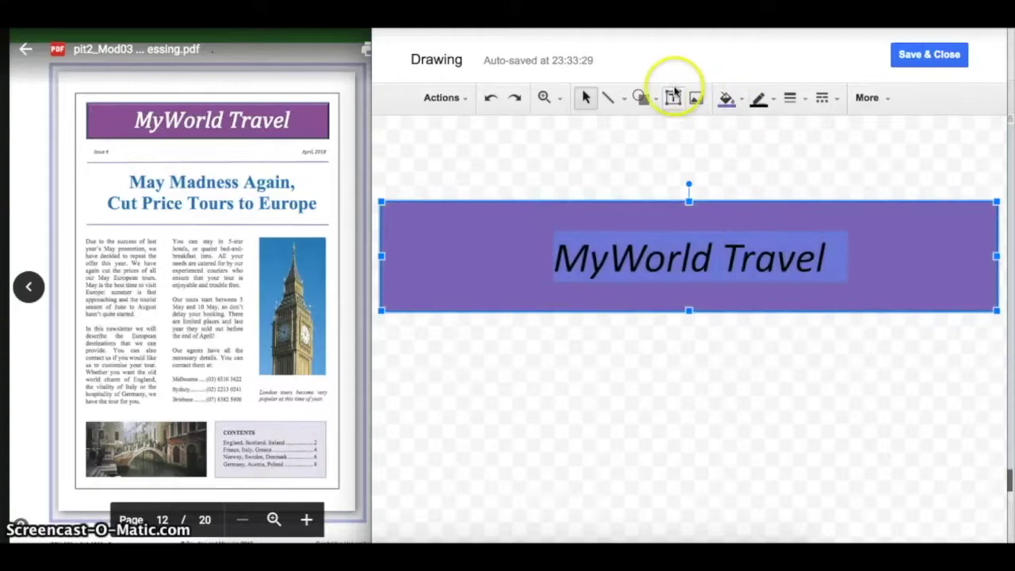
pyautogui.click(872, 98)
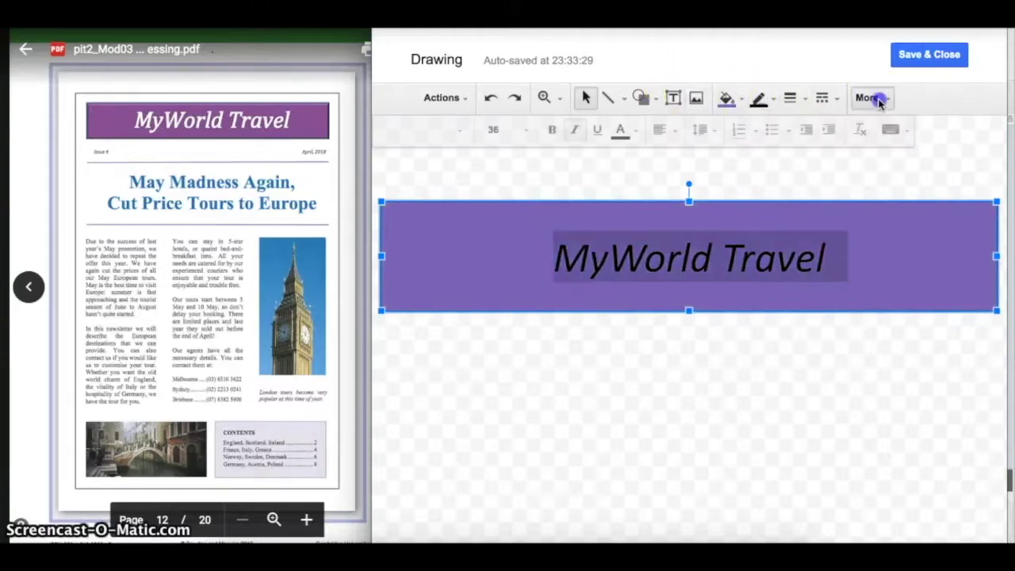
pyautogui.click(621, 132)
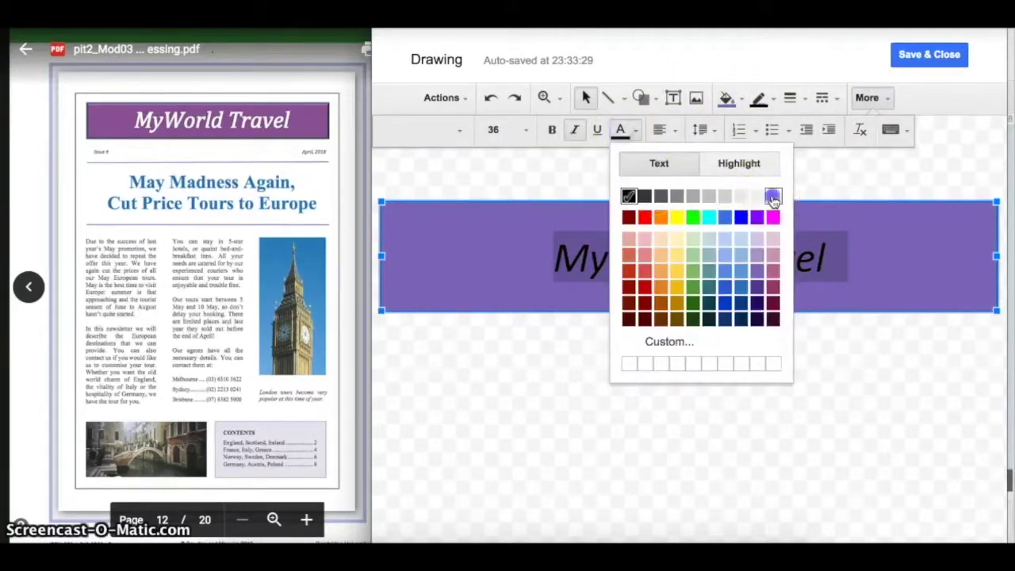
pyautogui.click(773, 198)
# Set the title font to Cambria and save the banner into the newsletter.
pyautogui.click(688, 256)
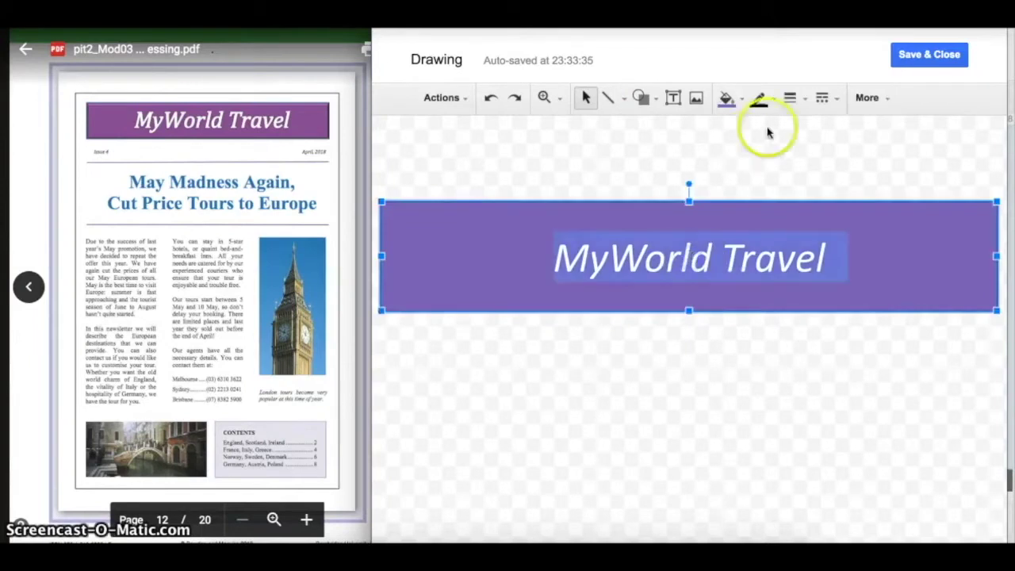
pyautogui.click(872, 97)
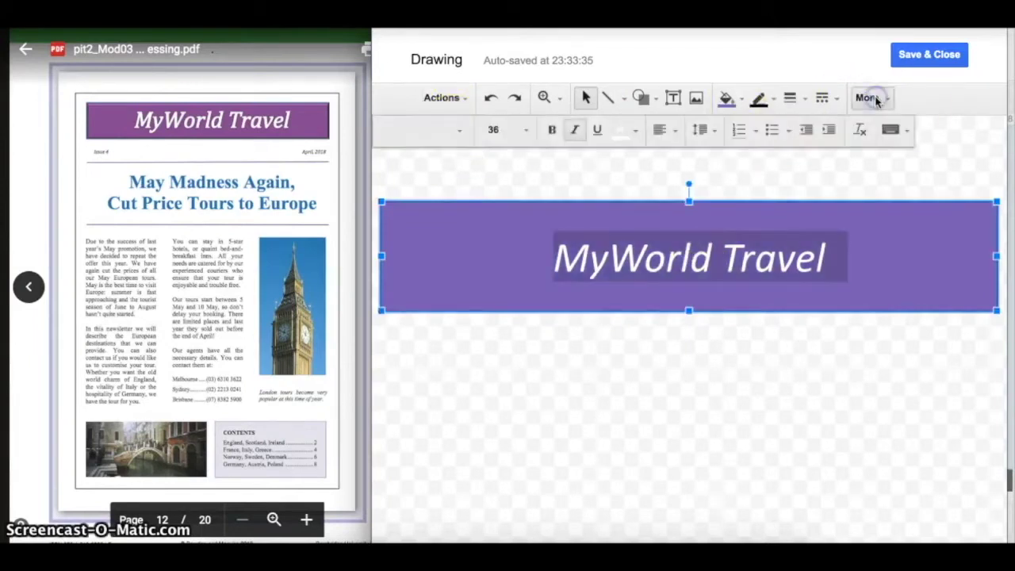
pyautogui.click(446, 129)
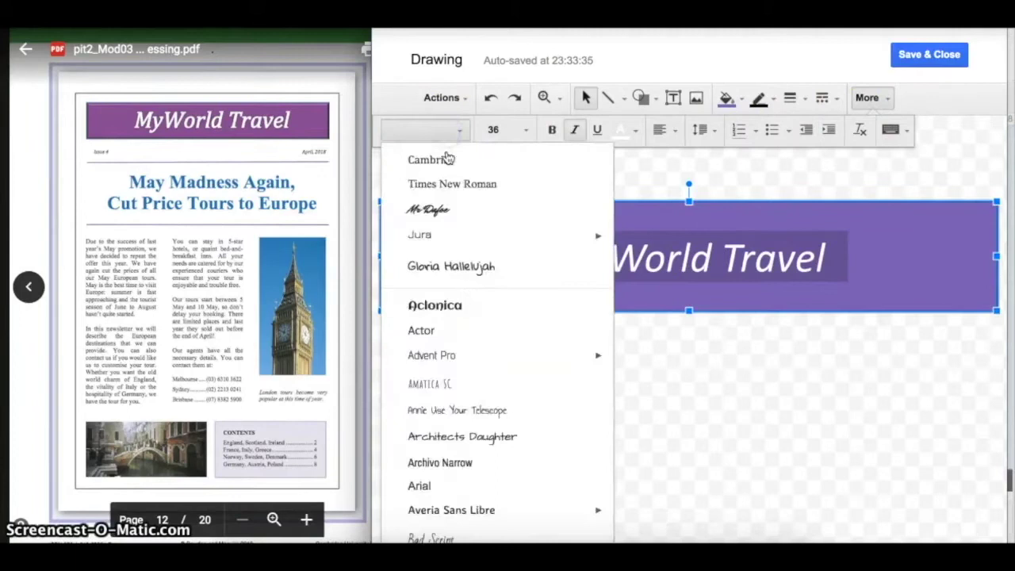
pyautogui.click(448, 159)
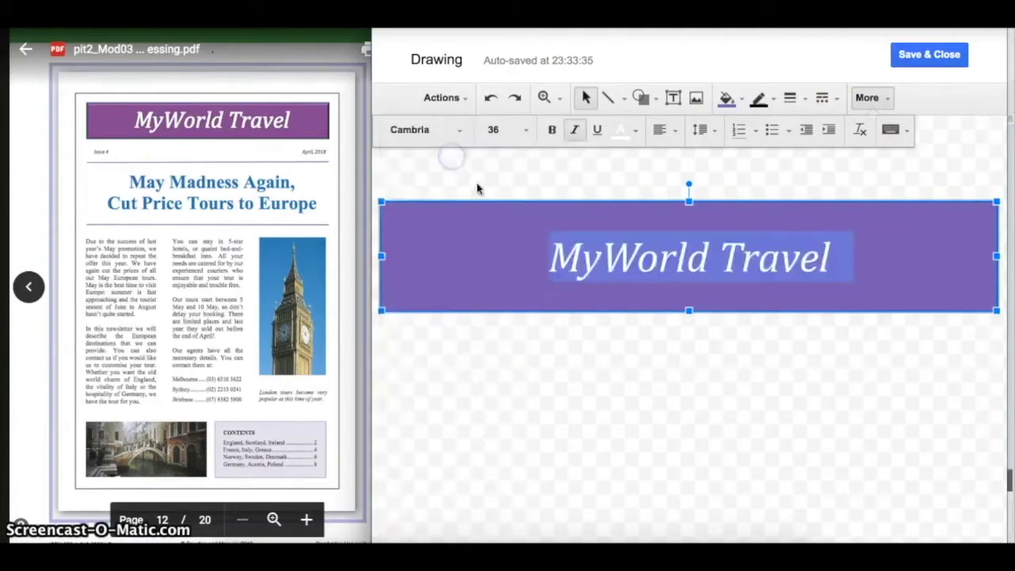
pyautogui.click(620, 359)
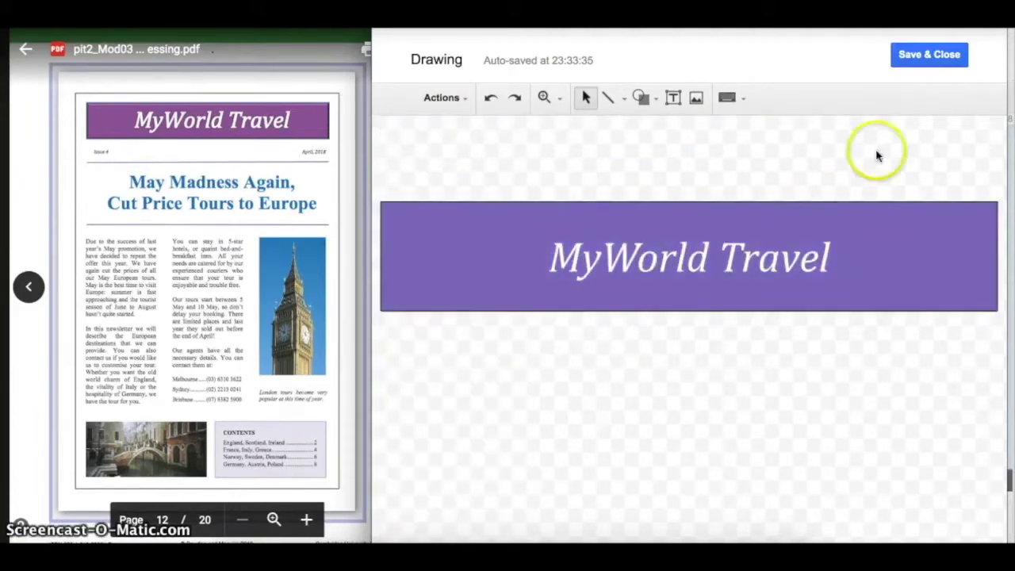
pyautogui.click(947, 62)
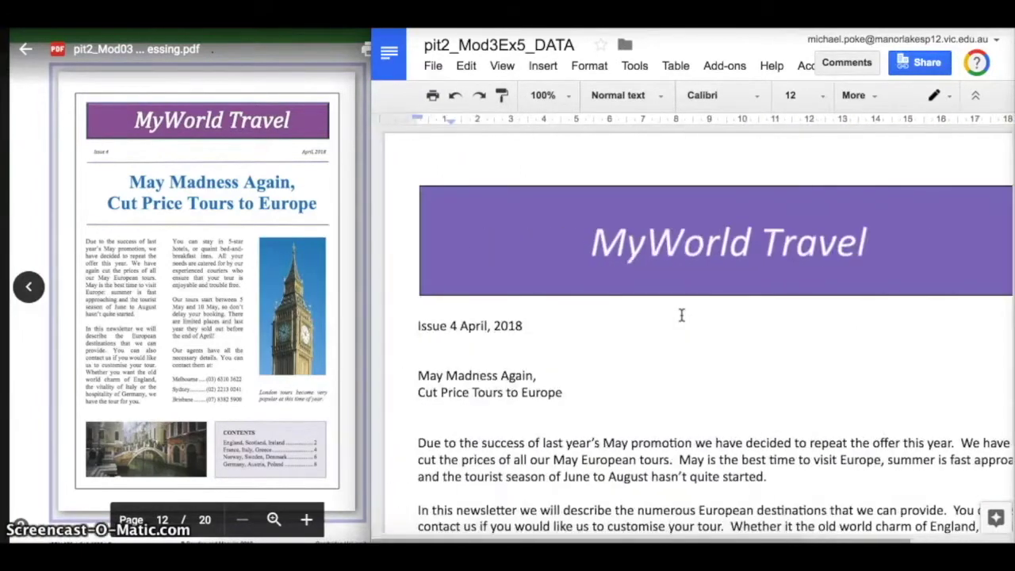
pyautogui.click(593, 315)
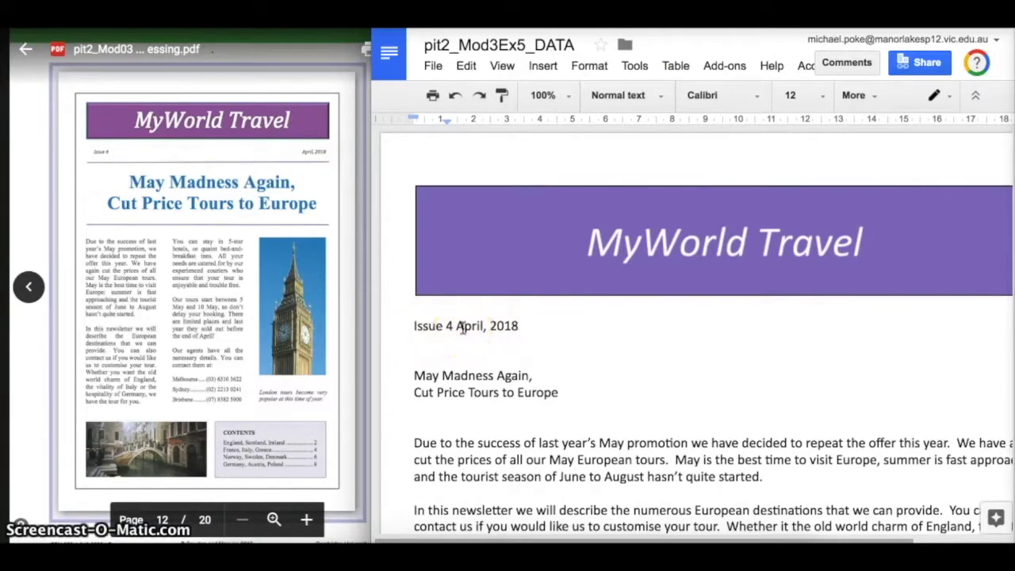
pyautogui.click(493, 325)
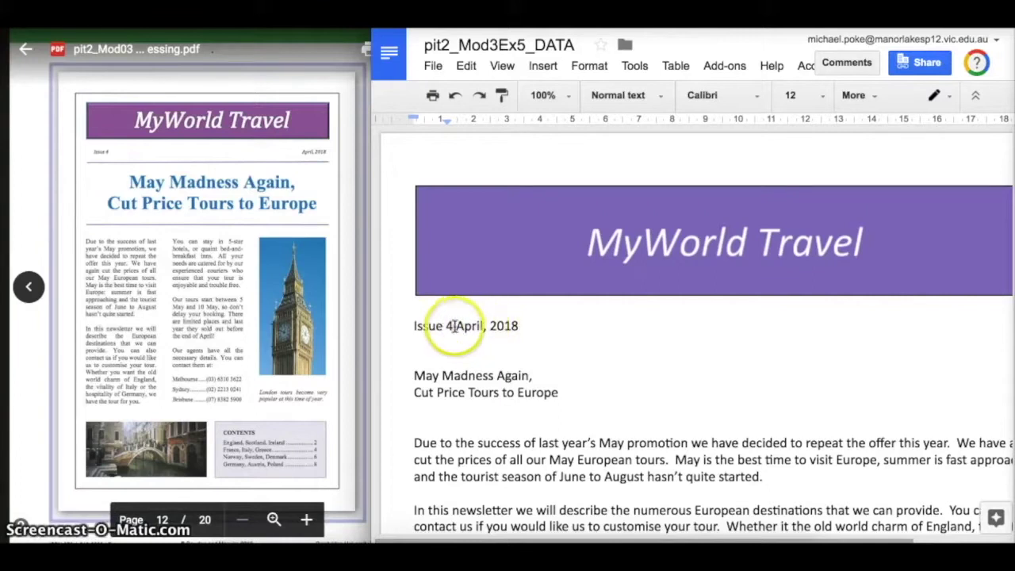
pyautogui.hscroll(1, 460, 322)
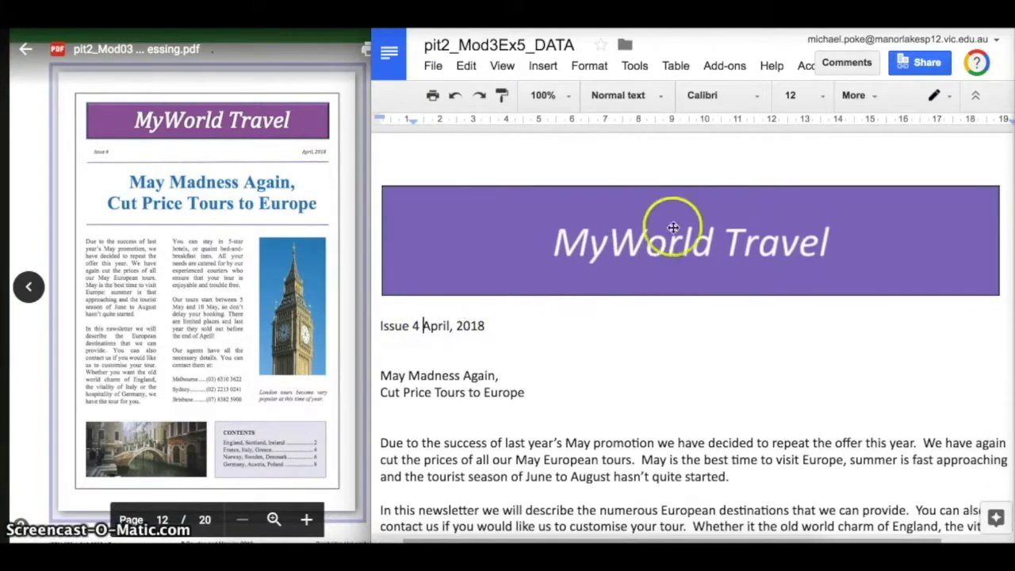
pyautogui.hscroll(2, 810, 135)
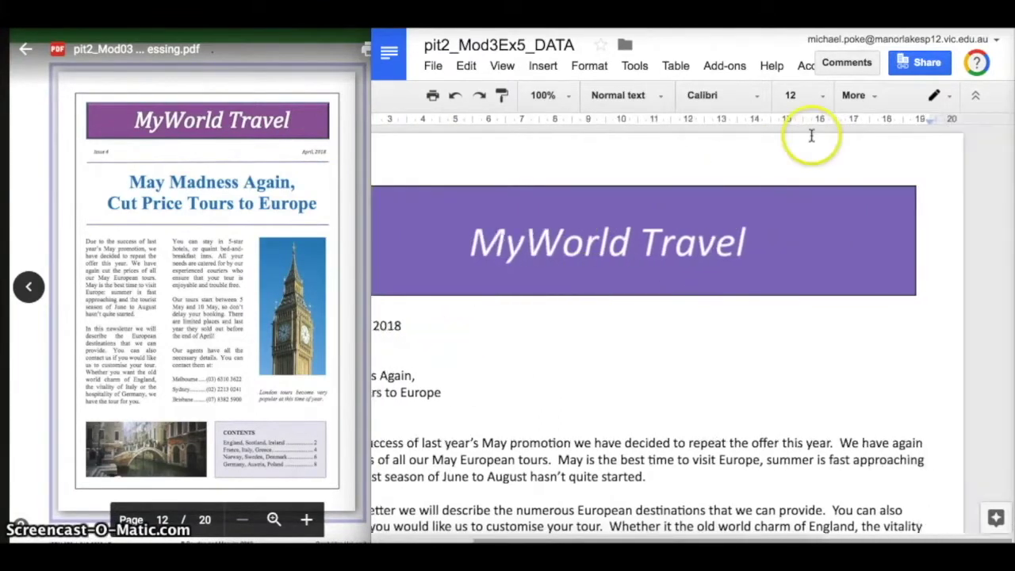
# Add a right tab stop near 19 cm so April, 2018 sits at the right margin.
pyautogui.click(921, 121)
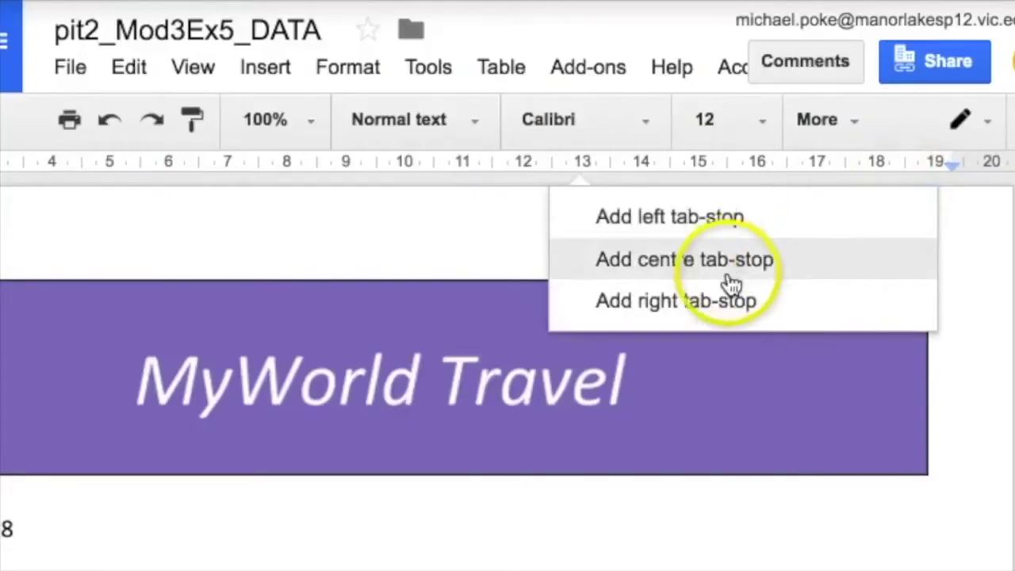
pyautogui.click(716, 304)
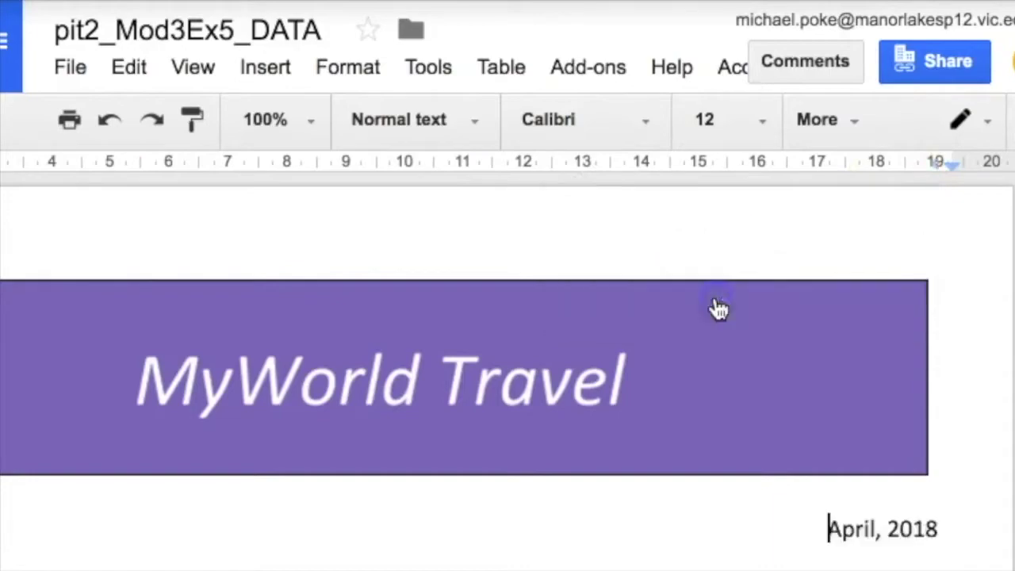
pyautogui.hscroll(-5, 721, 314)
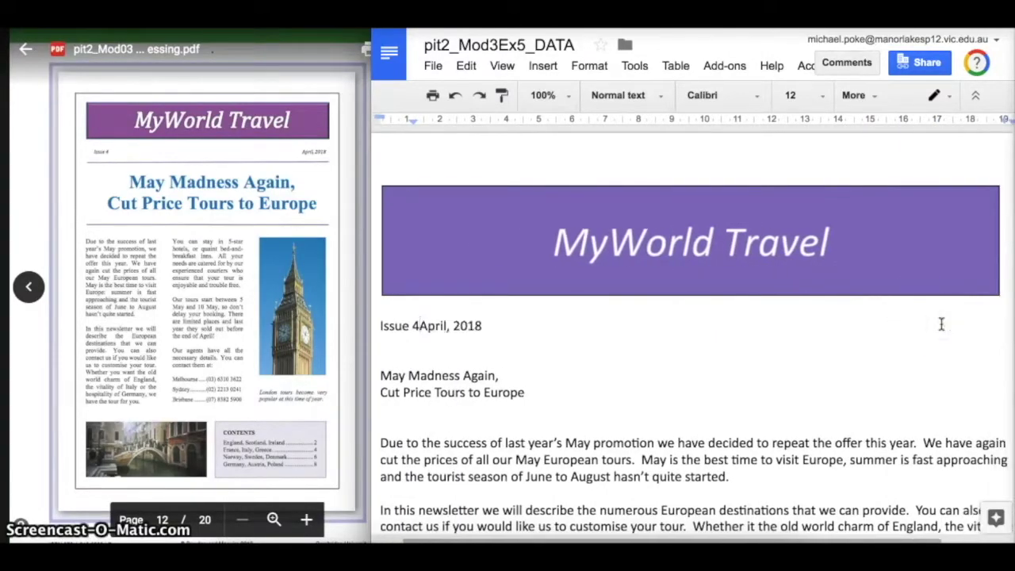
pyautogui.hscroll(2, 941, 328)
pyautogui.moveTo(918, 121); pyautogui.dragTo(910, 120)
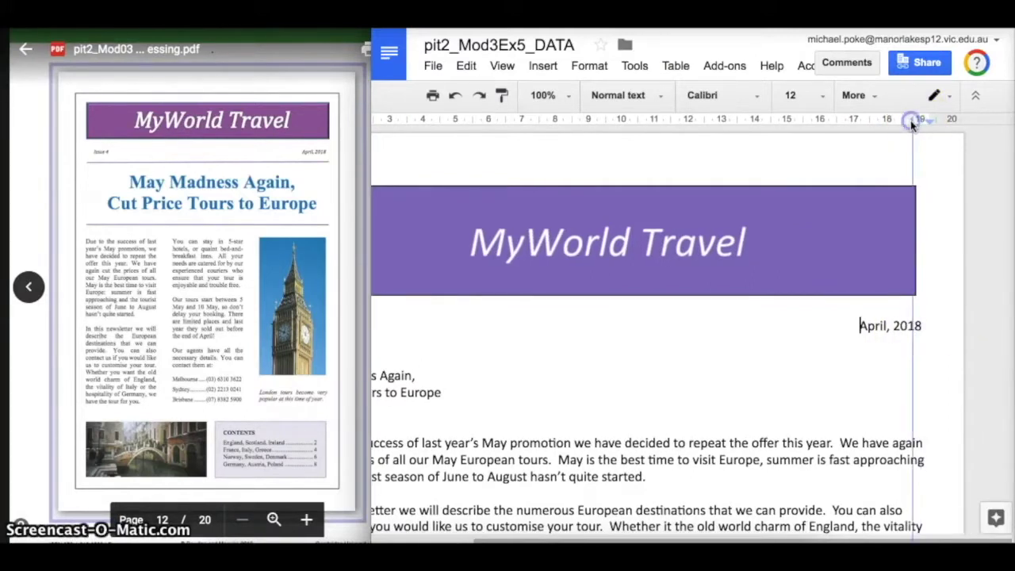
pyautogui.hscroll(-3, 650, 294)
# Indent Issue 4 slightly from the left margin.
pyautogui.click(404, 321)
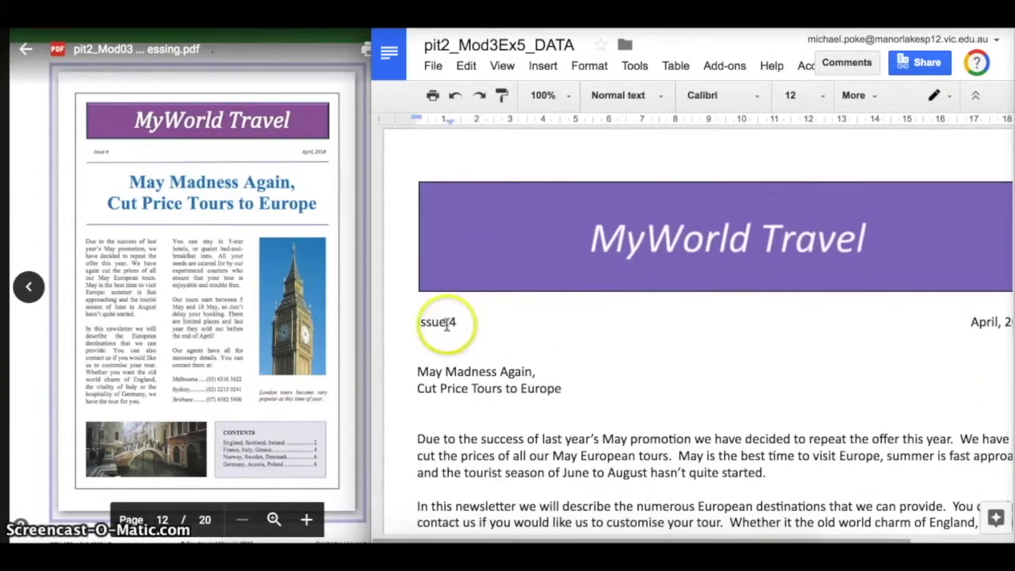
pyautogui.moveTo(418, 117); pyautogui.dragTo(426, 119)
pyautogui.click(404, 332)
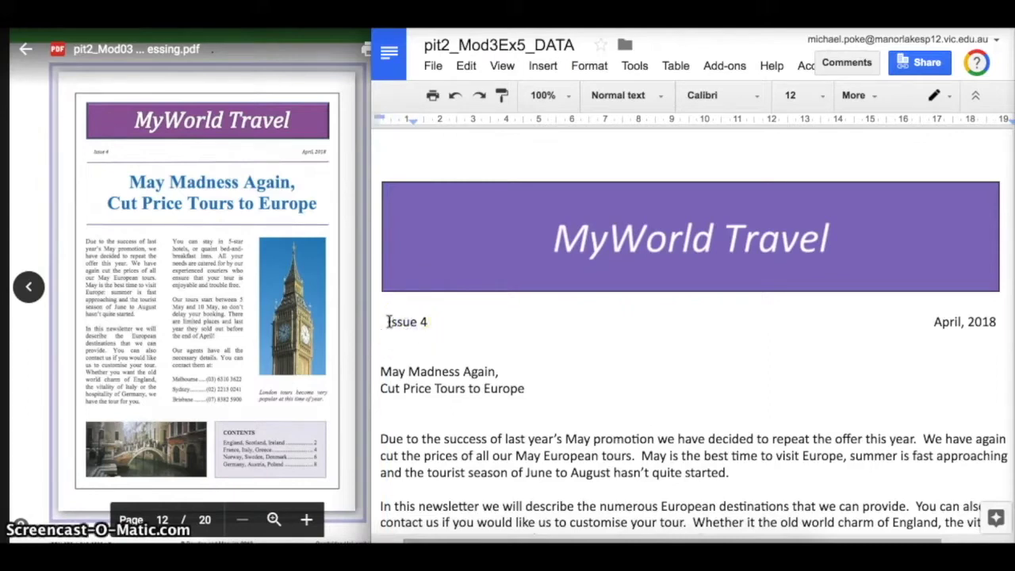
# Format the Issue 4 and April, 2018 line as 10 pt italic.
pyautogui.hotkey('shift', 'Down')
pyautogui.press('Down')
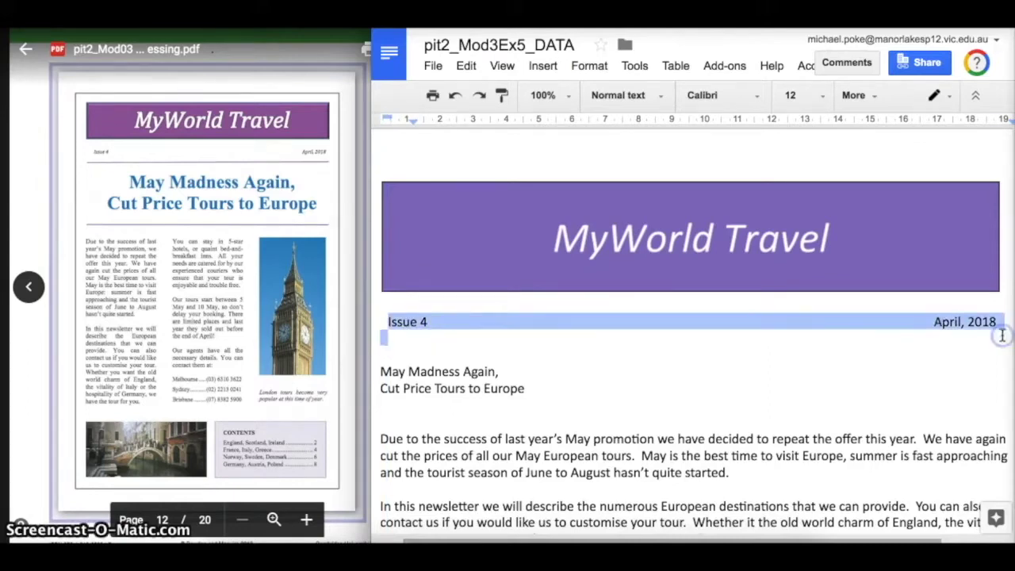
pyautogui.click(793, 96)
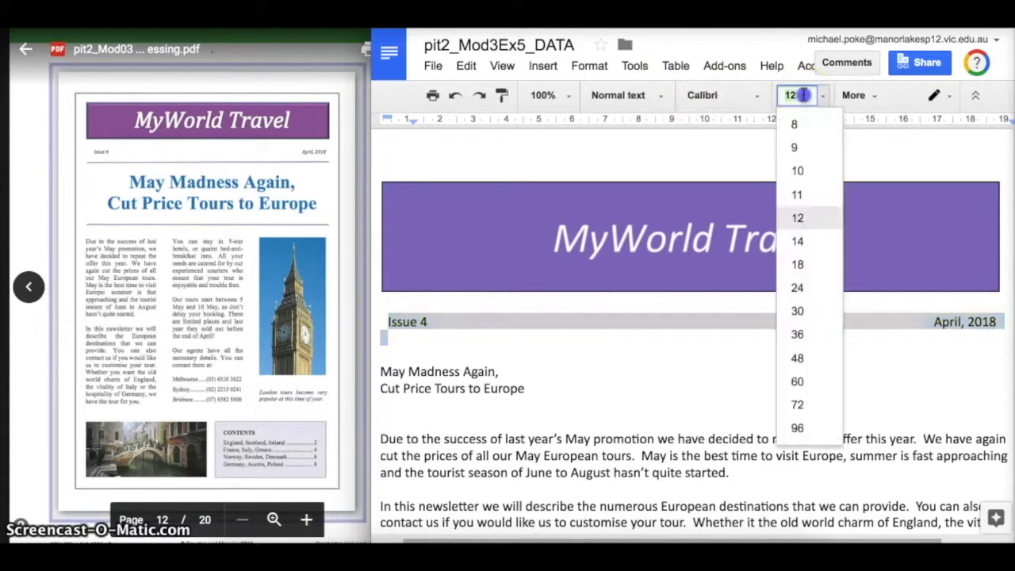
pyautogui.click(796, 171)
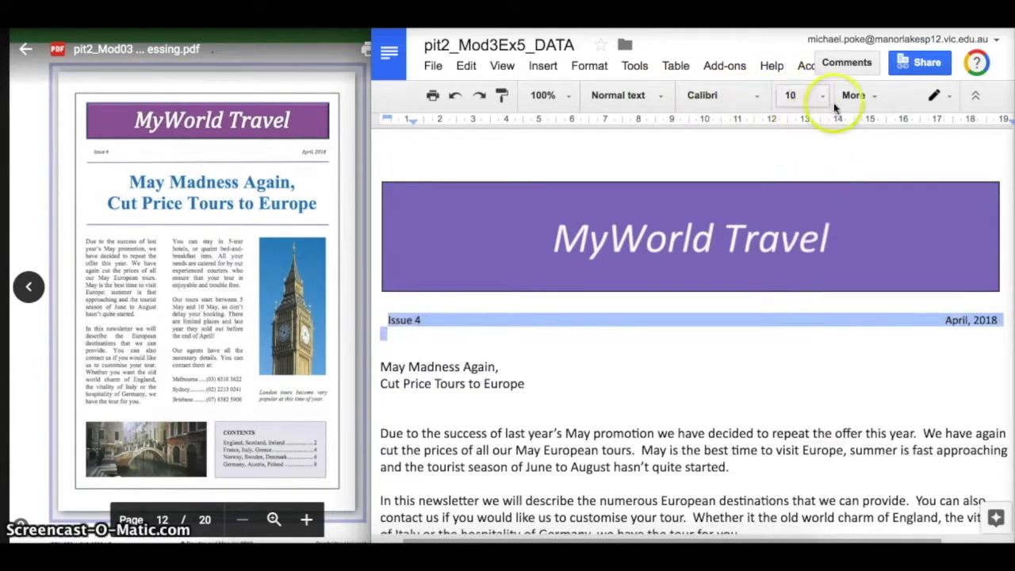
pyautogui.click(864, 96)
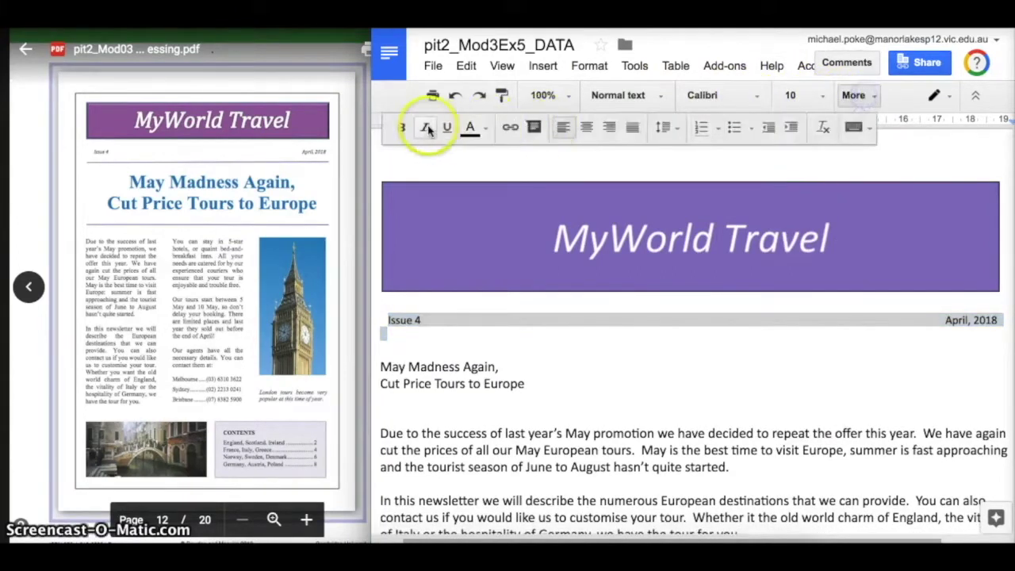
pyautogui.click(424, 129)
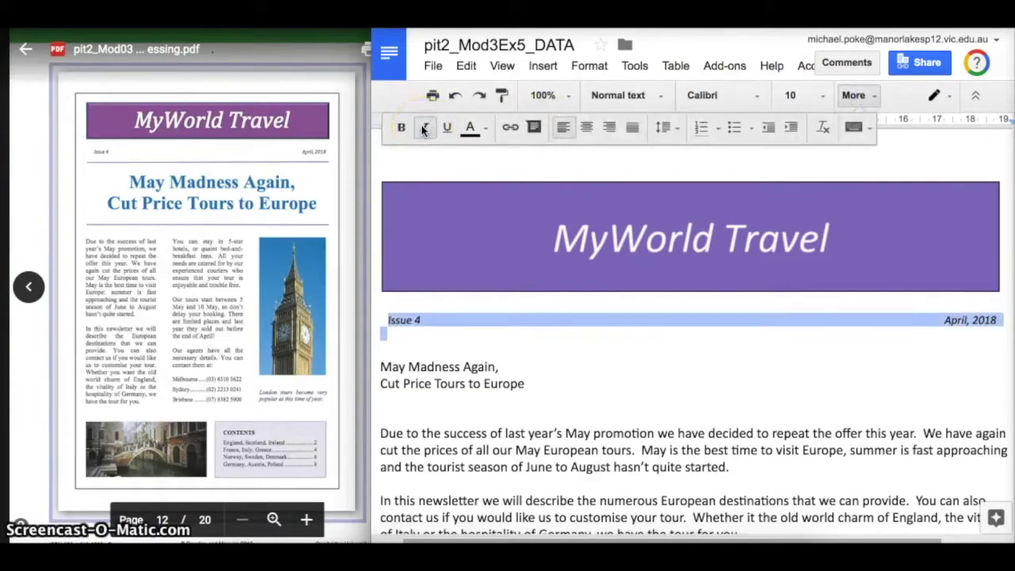
pyautogui.scroll(-2, 589, 352)
pyautogui.click(481, 321)
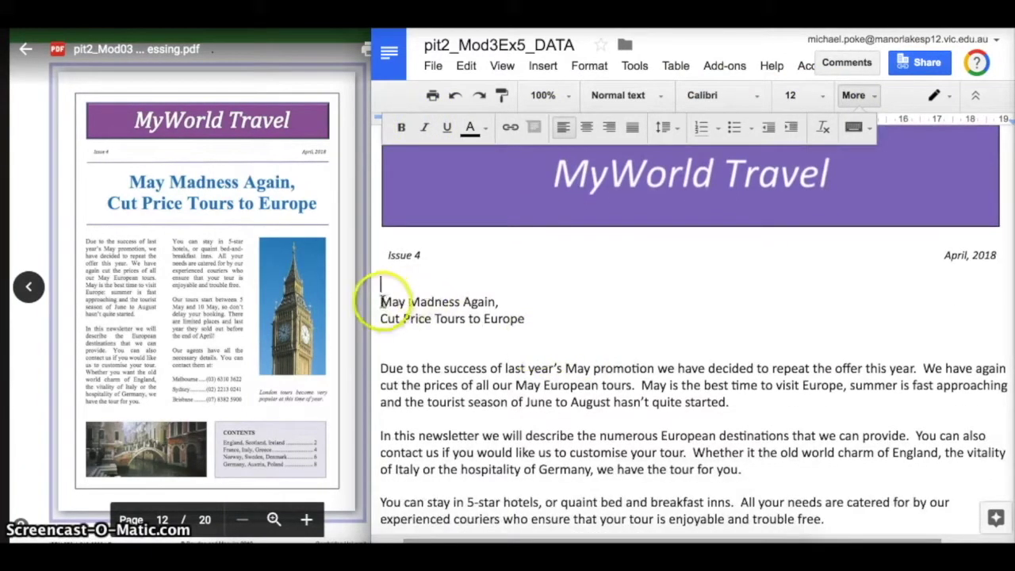
pyautogui.moveTo(444, 301); pyautogui.dragTo(536, 322)
pyautogui.hotkey('ctrl', 'c')
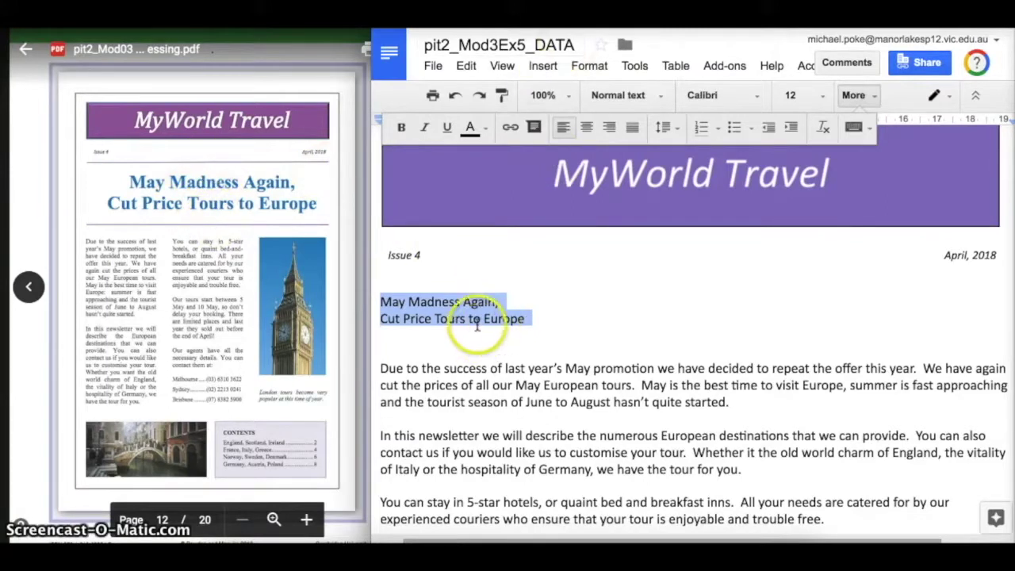
# Delete the two-line heading and insert a single-cell 1x1 table in its place.
pyautogui.press('Delete')
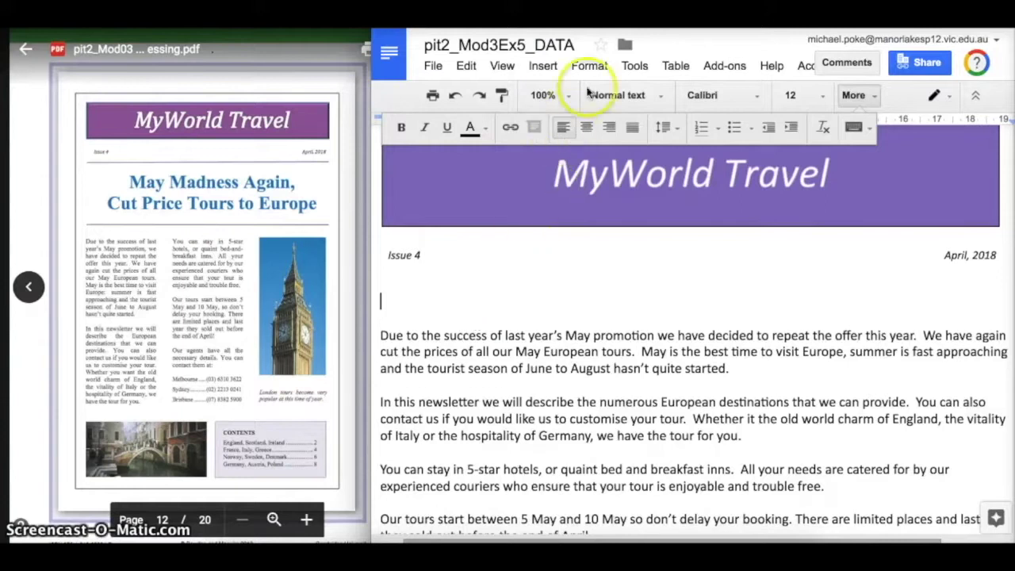
pyautogui.click(675, 66)
pyautogui.moveTo(692, 95)
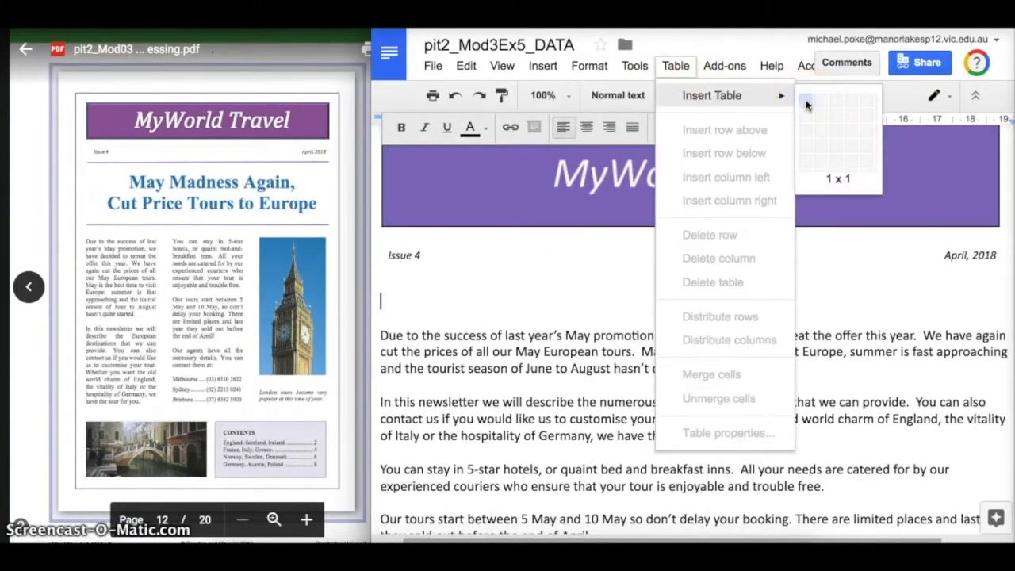
pyautogui.moveTo(806, 105)
pyautogui.mouseDown()
pyautogui.moveTo(832, 118)
pyautogui.moveTo(811, 119)
pyautogui.moveTo(806, 106)
pyautogui.mouseUp()
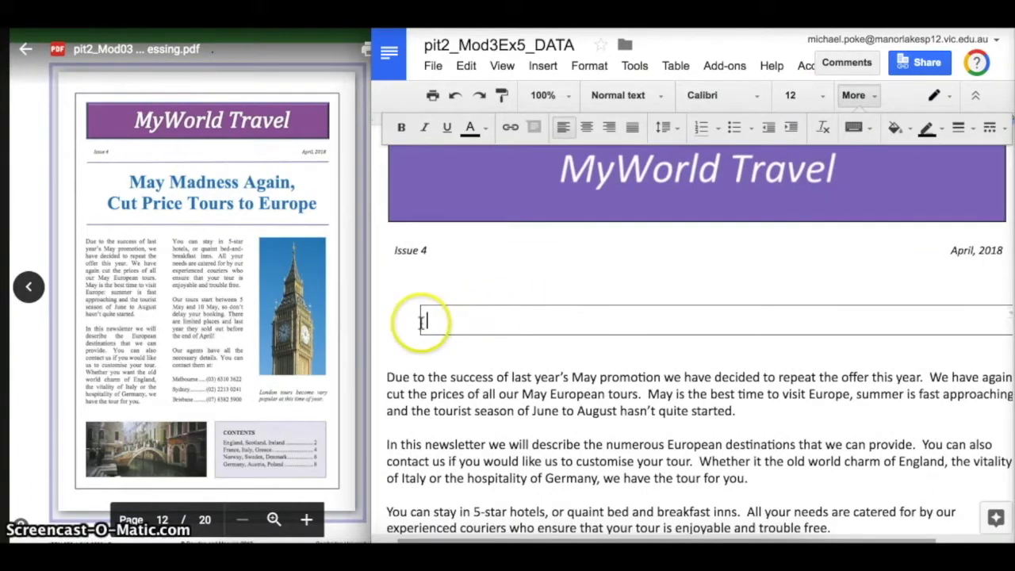
# Paste "May Madness Again, Cut Price Tours to Europe" into the table and remove the empty line.
pyautogui.scroll(2, 421, 314)
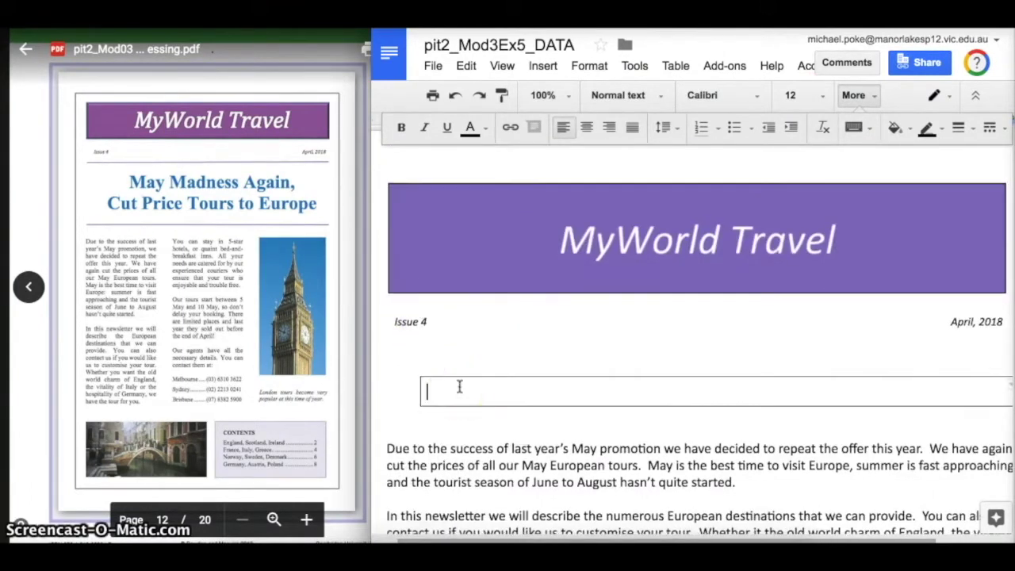
pyautogui.hotkey('ctrl', 'v')
pyautogui.press('BackSpace')
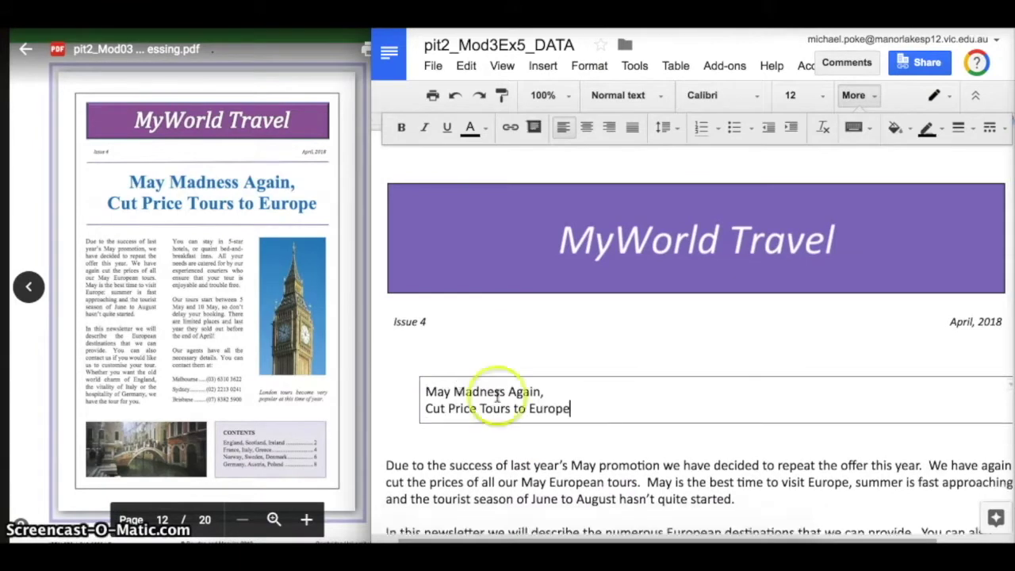
pyautogui.moveTo(577, 406); pyautogui.dragTo(413, 380)
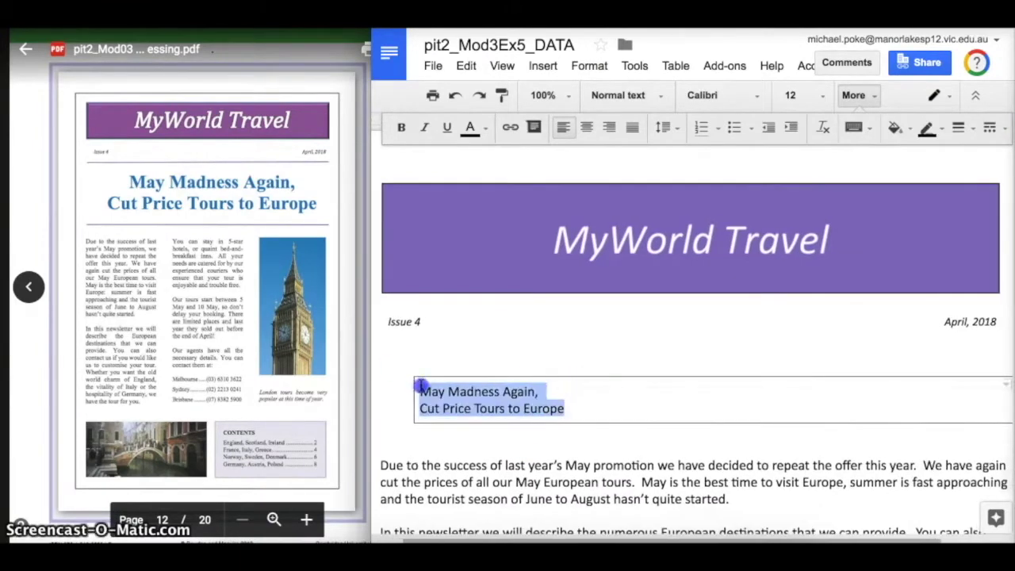
# Format the May Madness headline as centred, bold, size 30 Cambria in dark blue.
pyautogui.click(709, 95)
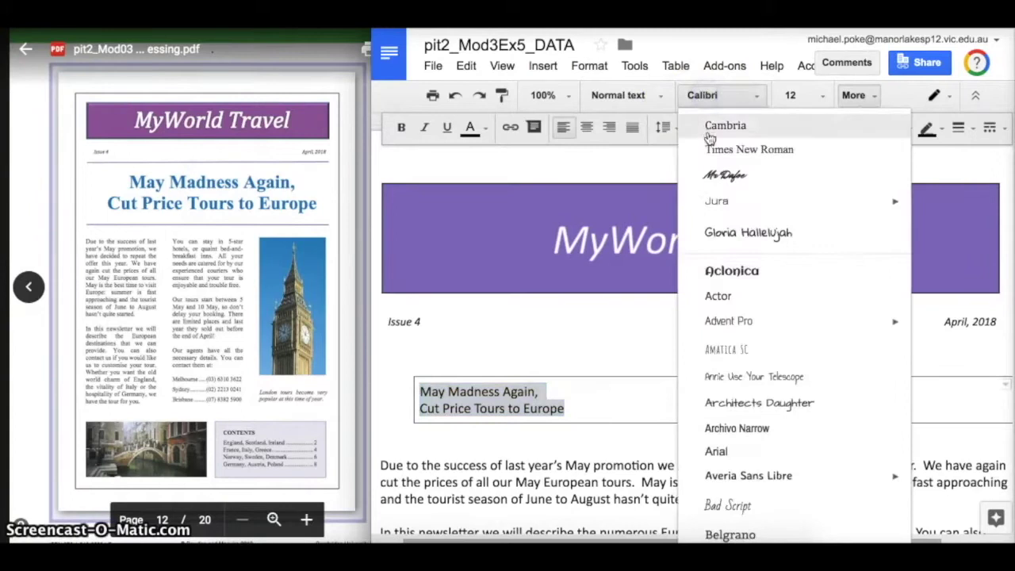
pyautogui.click(713, 125)
pyautogui.click(587, 127)
pyautogui.click(789, 95)
pyautogui.click(796, 313)
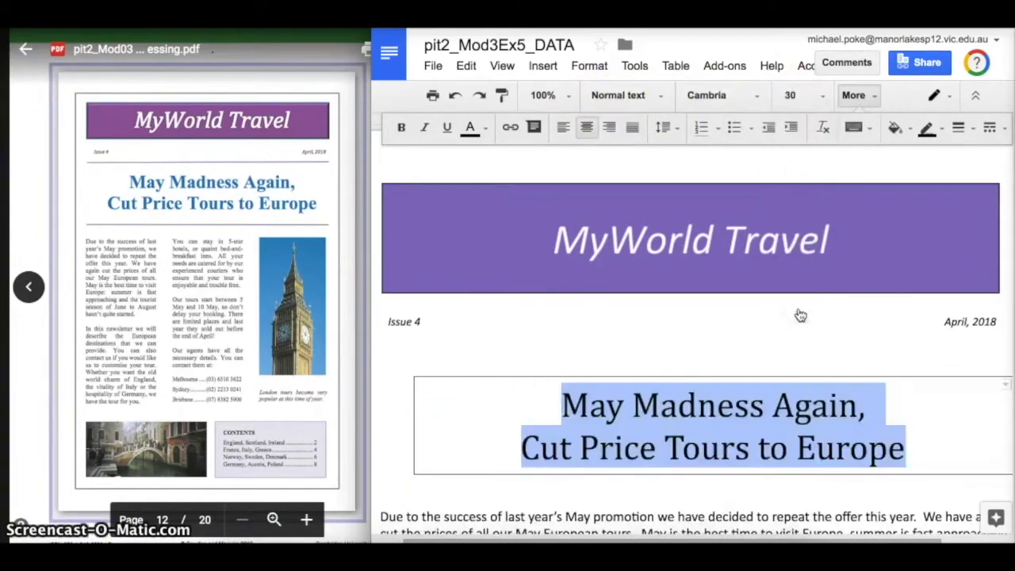
pyautogui.scroll(-1, 687, 315)
pyautogui.scroll(-2, 686, 315)
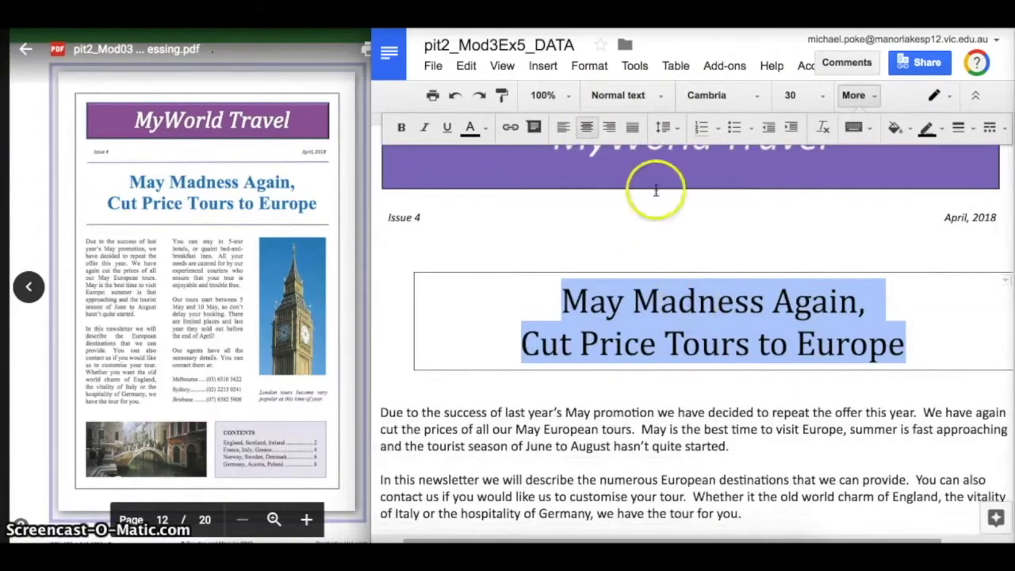
pyautogui.click(401, 126)
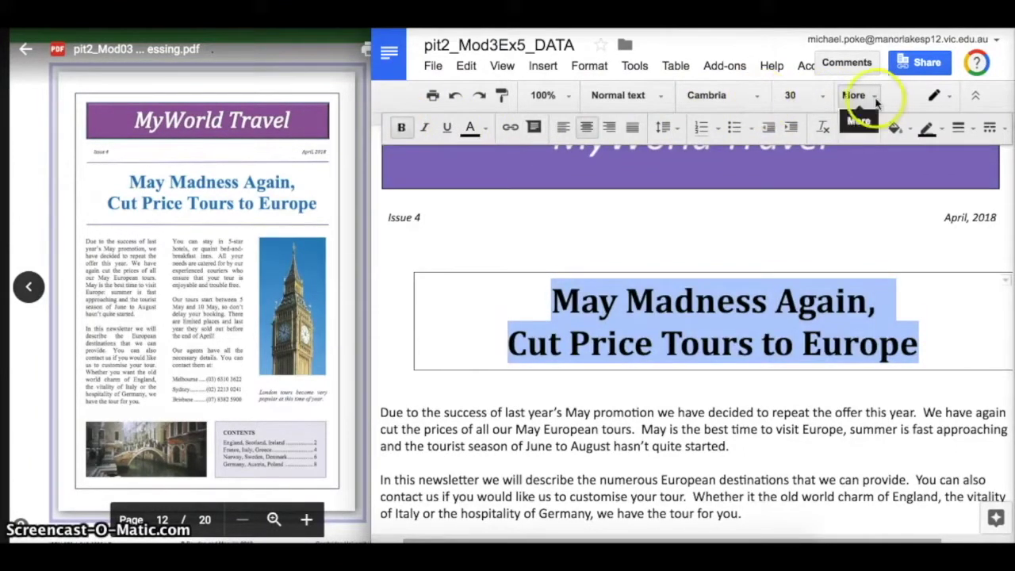
pyautogui.click(857, 96)
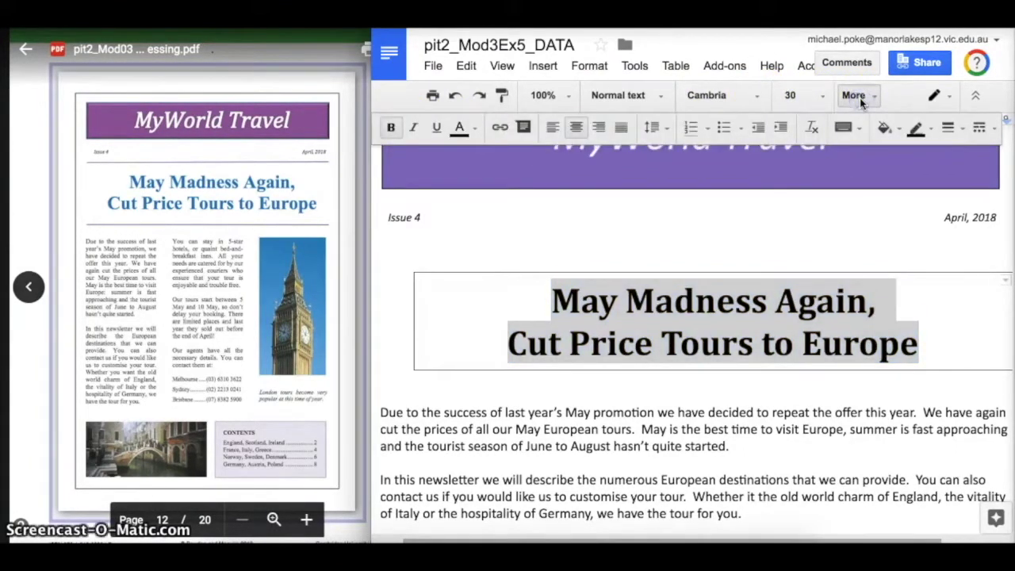
pyautogui.click(470, 129)
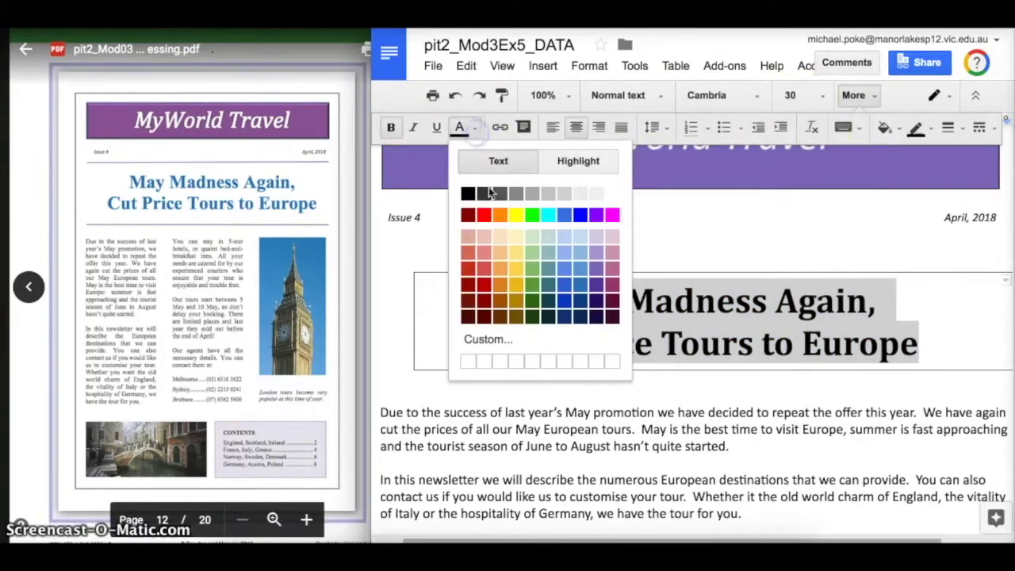
pyautogui.click(580, 305)
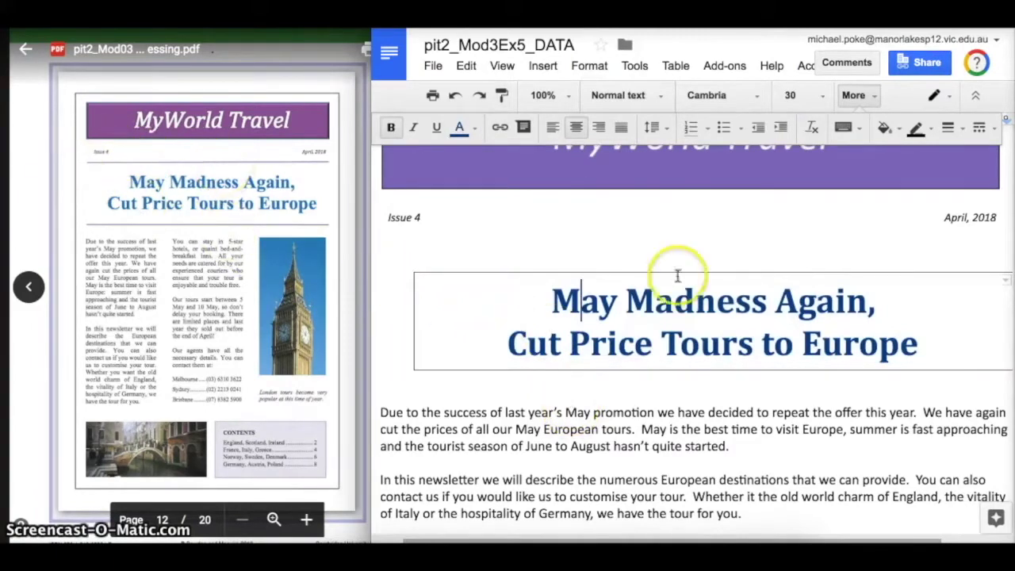
# Make the headline box's left and right borders white to hide them.
pyautogui.click(413, 294)
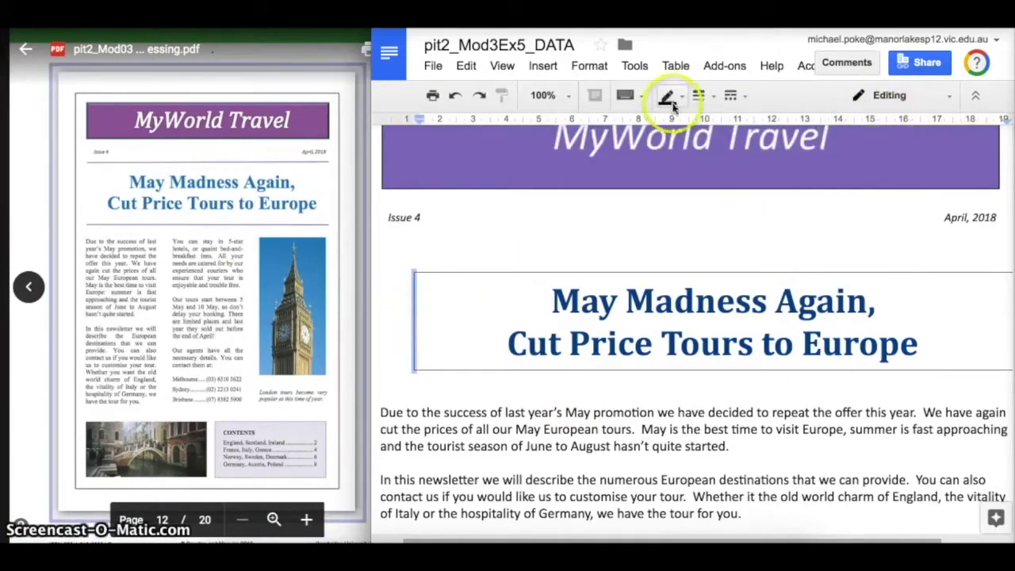
pyautogui.click(679, 100)
pyautogui.click(825, 131)
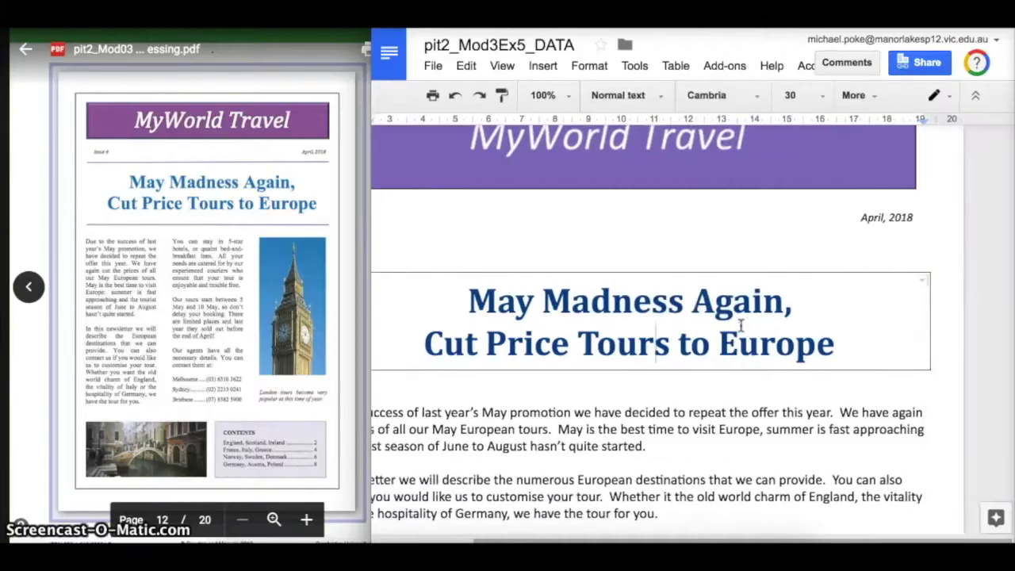
pyautogui.click(946, 285)
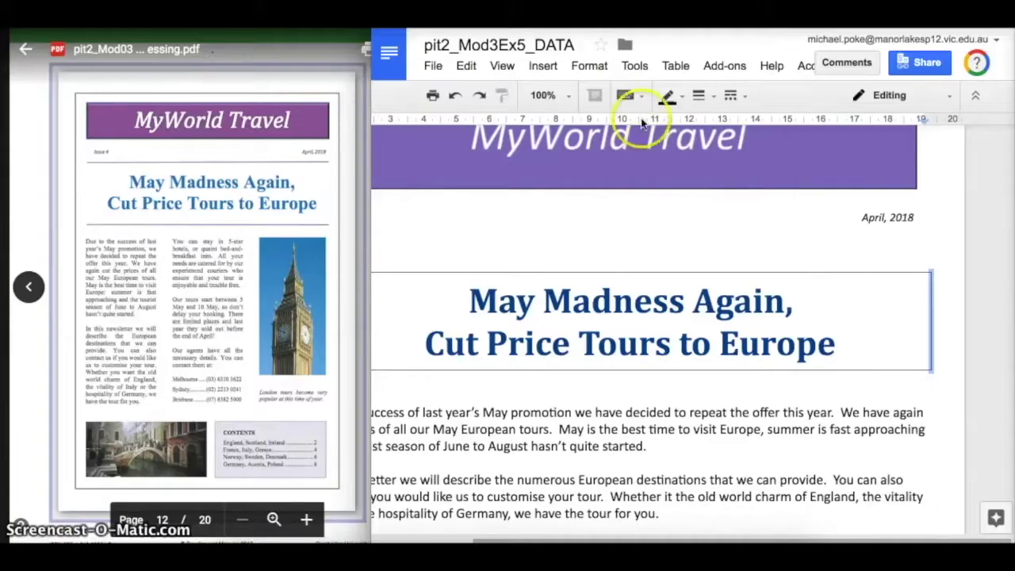
pyautogui.click(682, 96)
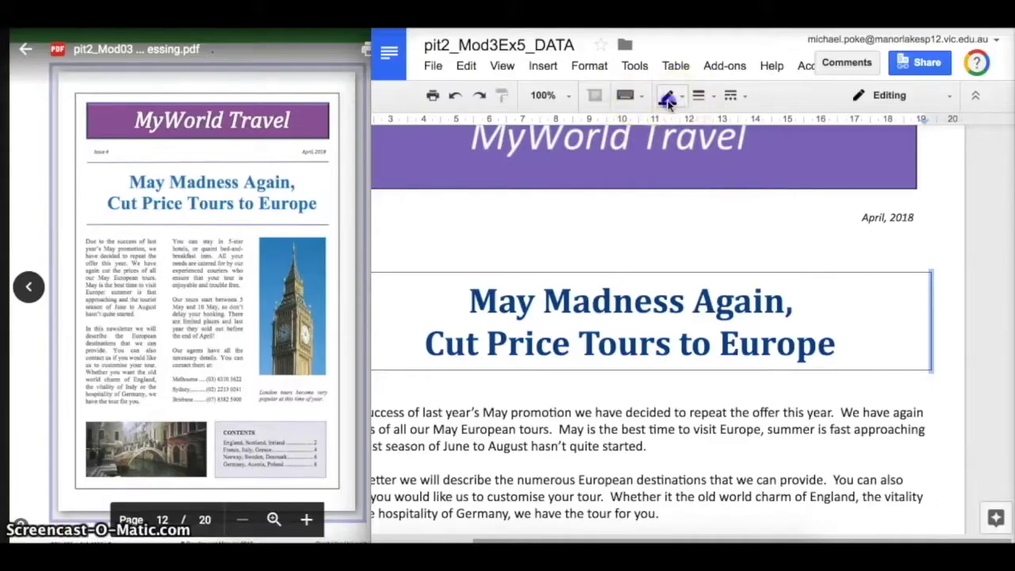
pyautogui.click(818, 133)
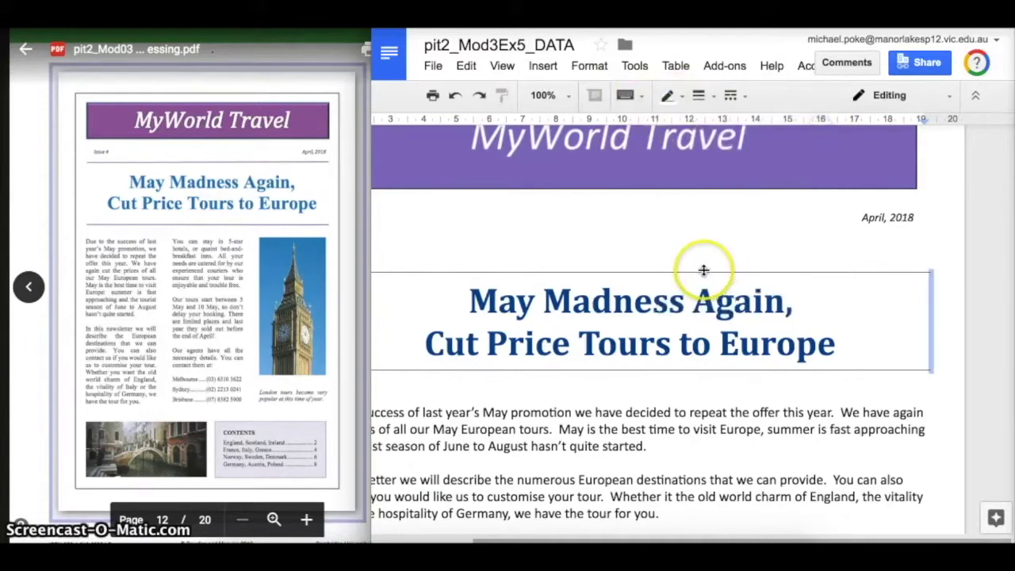
# Make the top border a 2.25pt purple rule.
pyautogui.click(698, 95)
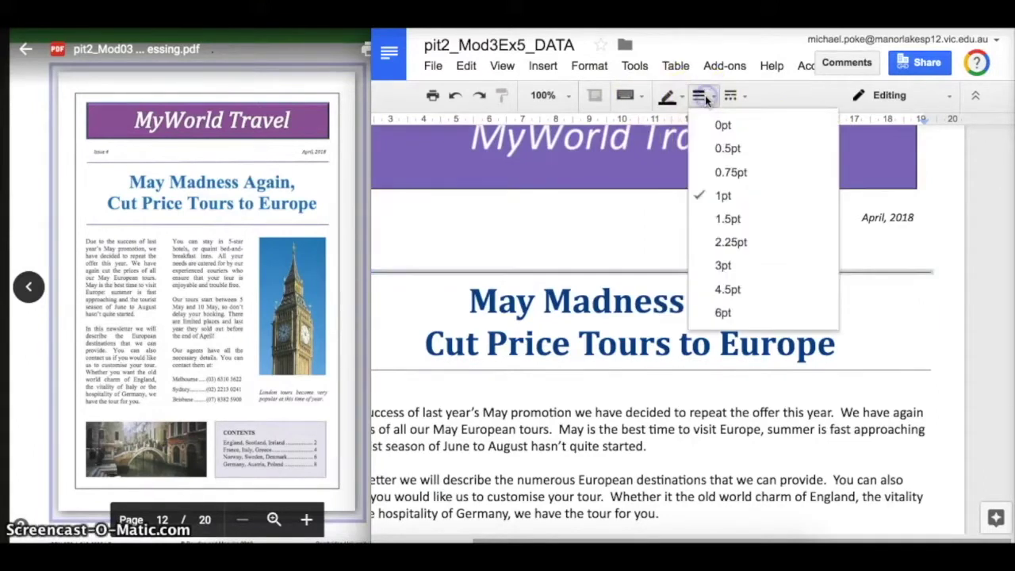
pyautogui.click(726, 242)
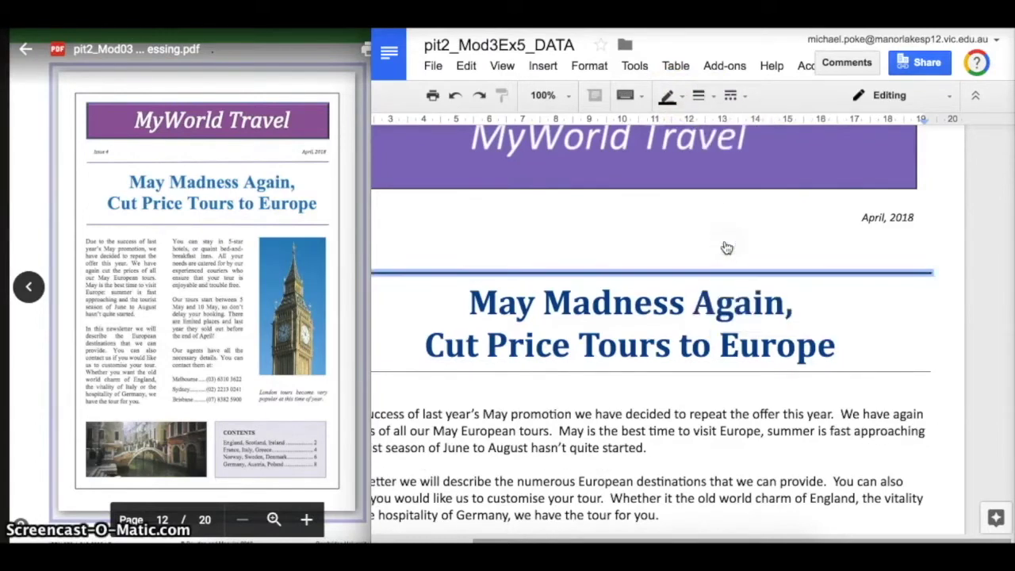
pyautogui.click(669, 95)
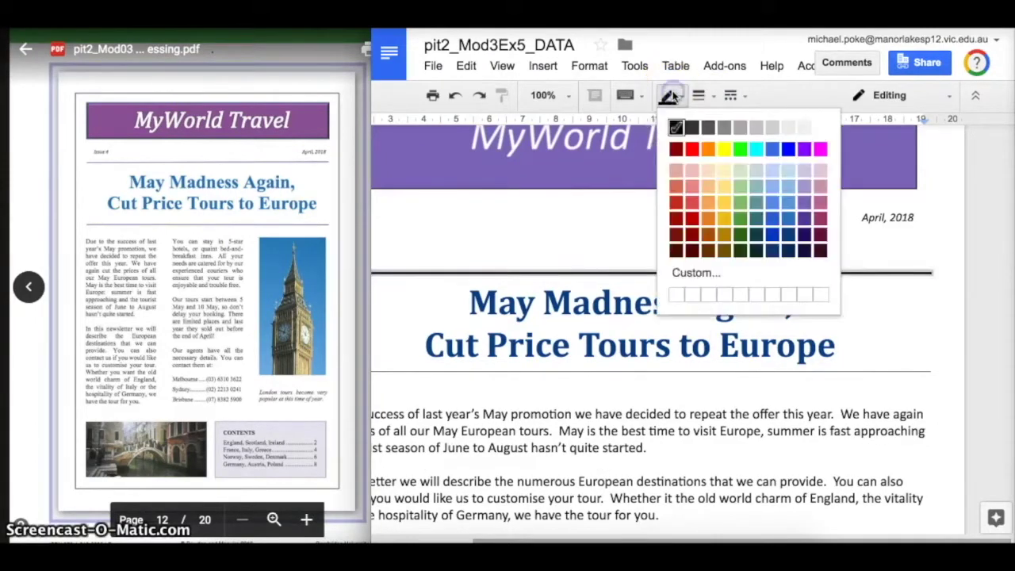
pyautogui.click(804, 219)
# Make the bottom border a 2.25pt purple rule.
pyautogui.click(644, 348)
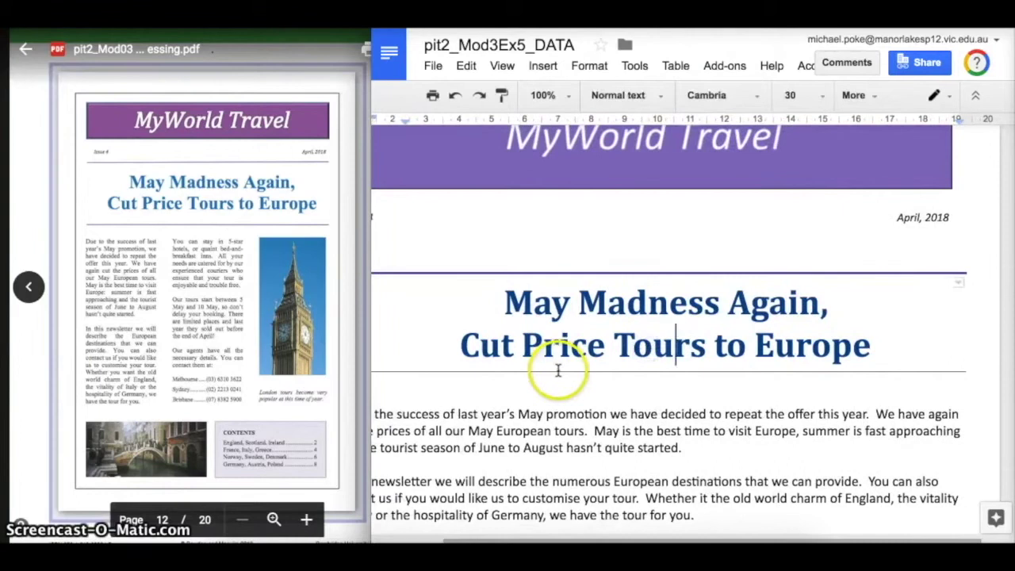
pyautogui.click(558, 372)
pyautogui.click(699, 95)
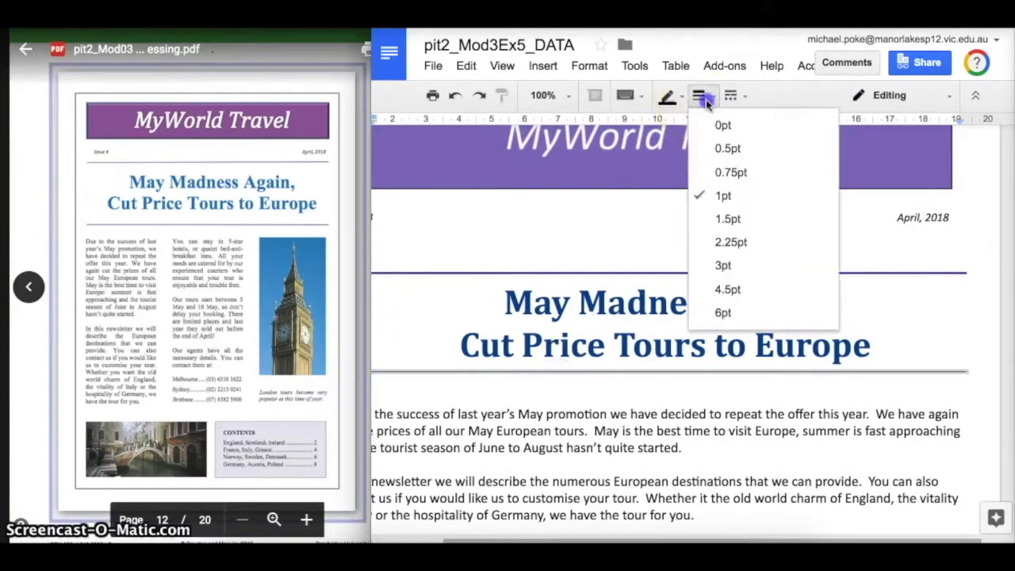
pyautogui.click(734, 240)
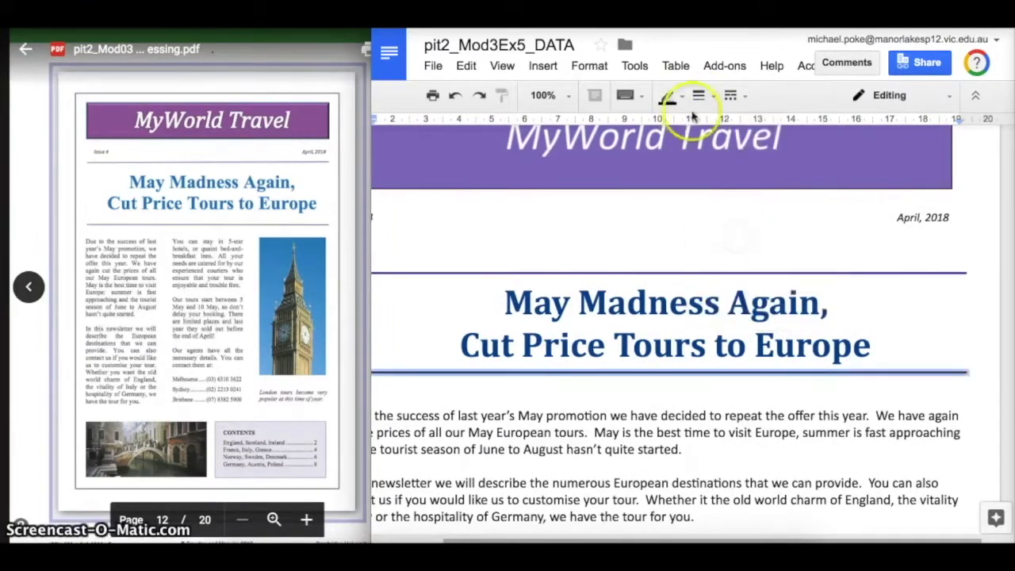
pyautogui.click(670, 96)
pyautogui.click(803, 223)
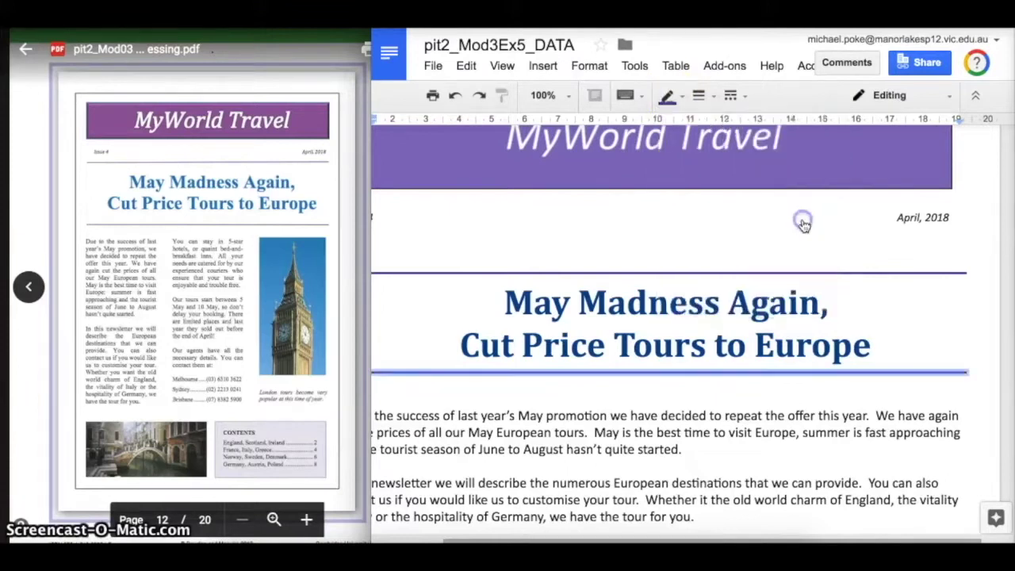
pyautogui.click(543, 300)
# Add 12-point blank lines above the headline and after 'Europe' inside its box.
pyautogui.press('Return')
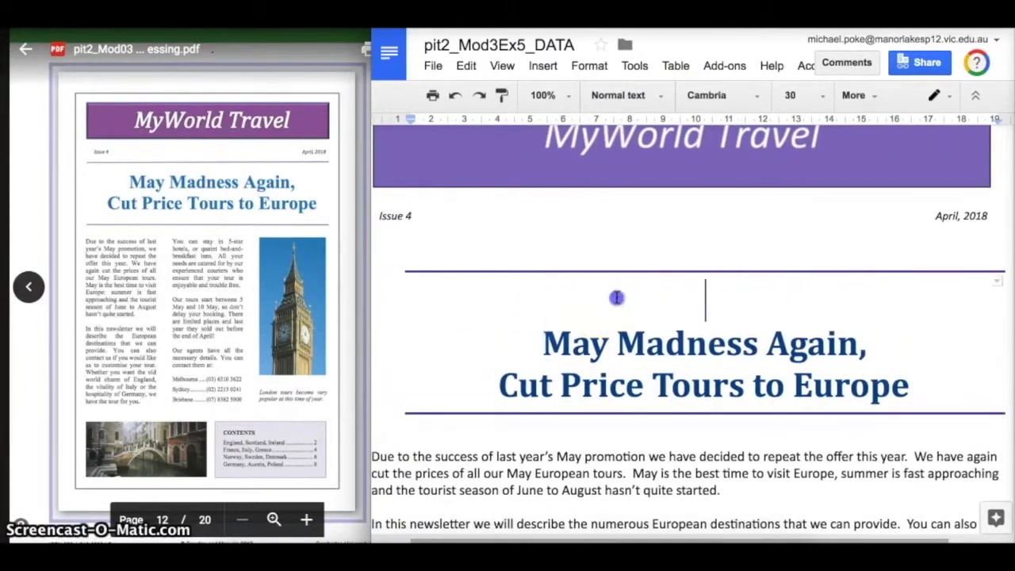
pyautogui.click(801, 96)
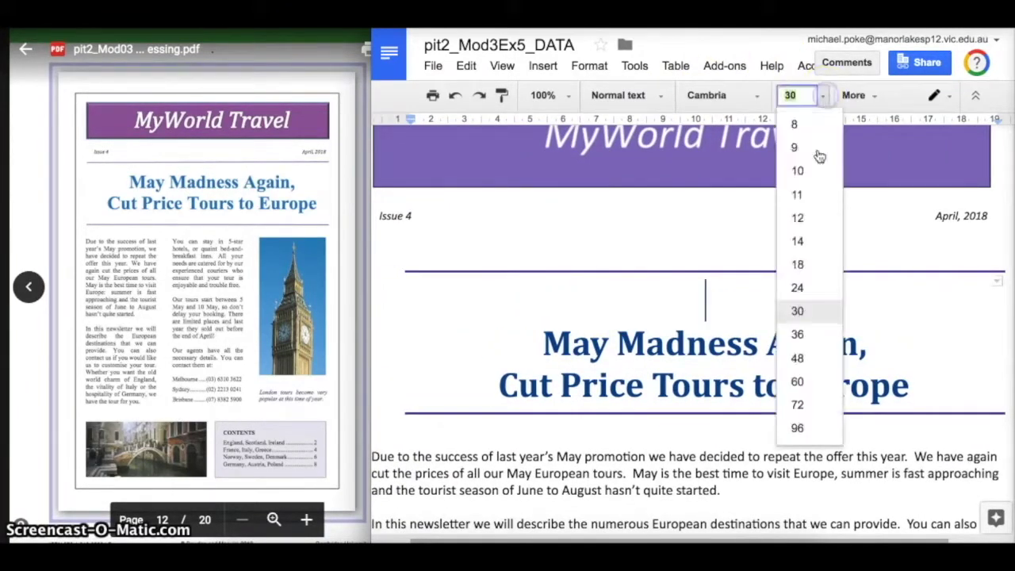
pyautogui.click(798, 218)
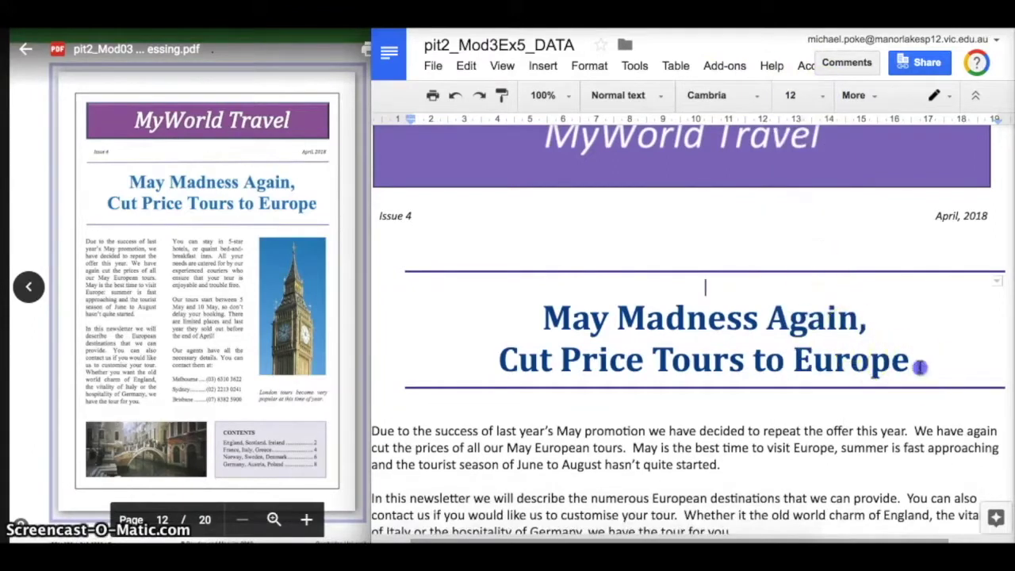
pyautogui.click(918, 364)
pyautogui.press('Return')
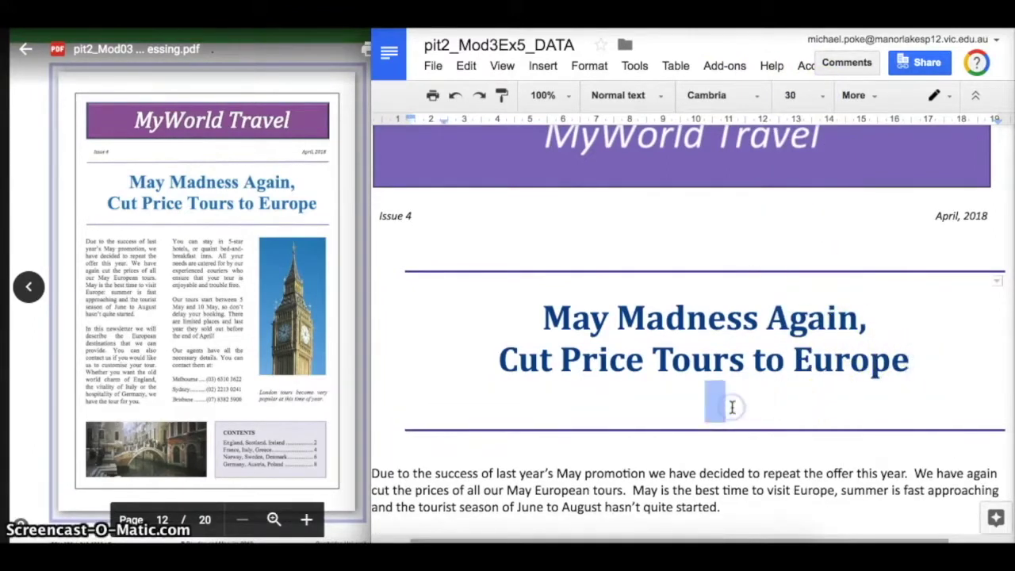
pyautogui.click(793, 95)
pyautogui.click(807, 218)
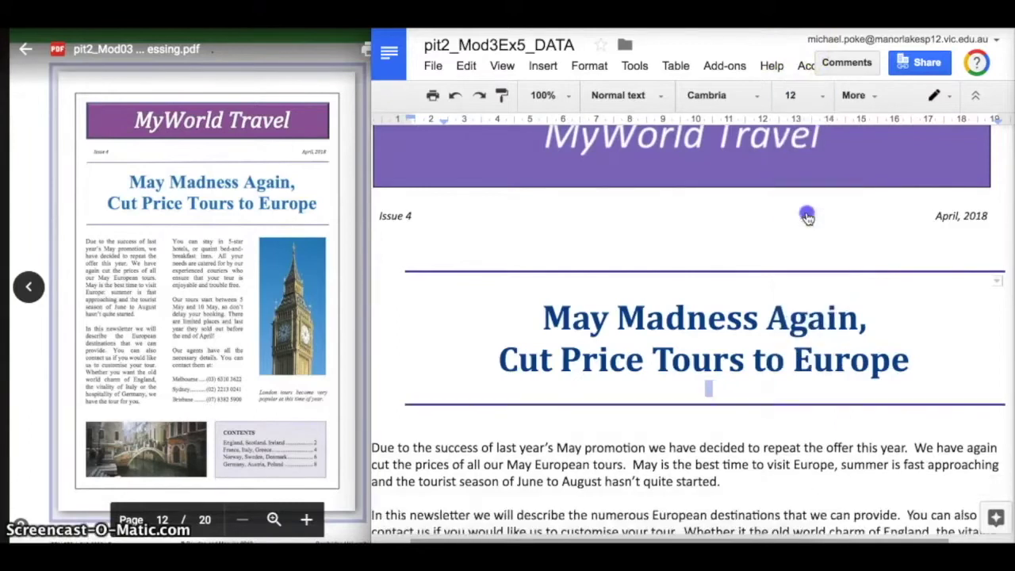
# Select the body text up to the agents' numbers and set it to Cambria.
pyautogui.scroll(-4, 544, 373)
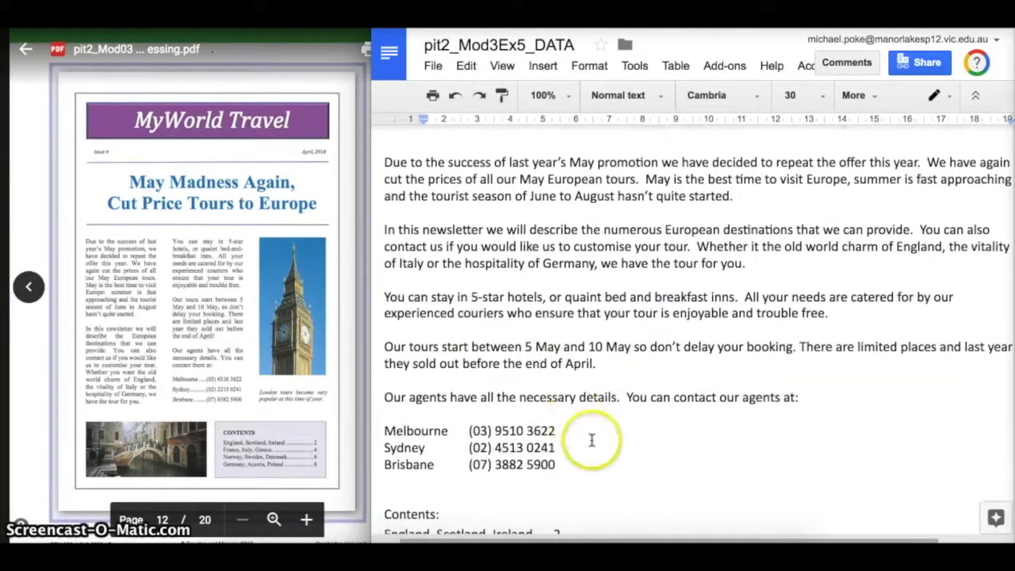
pyautogui.scroll(-1, 590, 440)
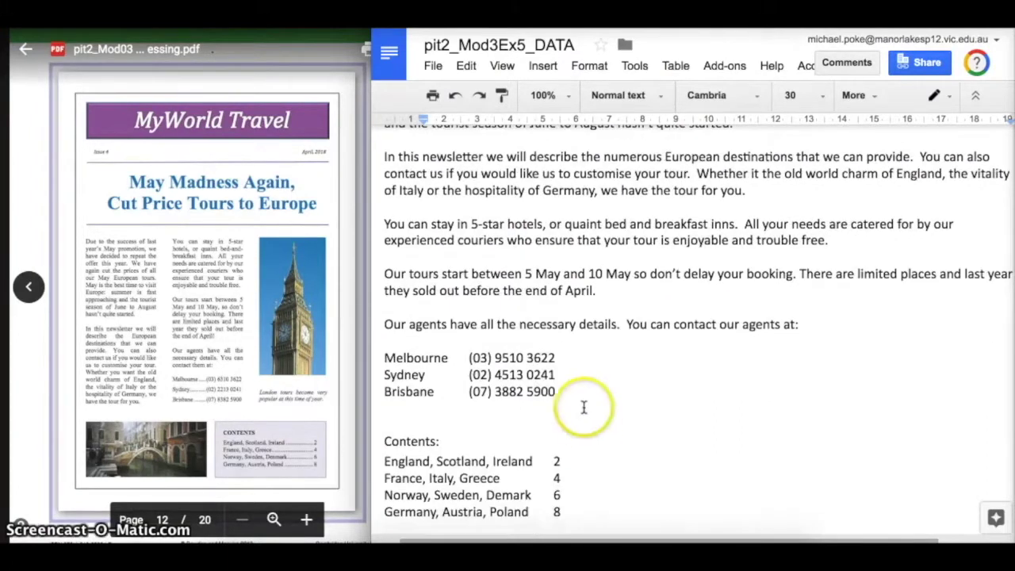
pyautogui.moveTo(582, 401); pyautogui.dragTo(389, 139)
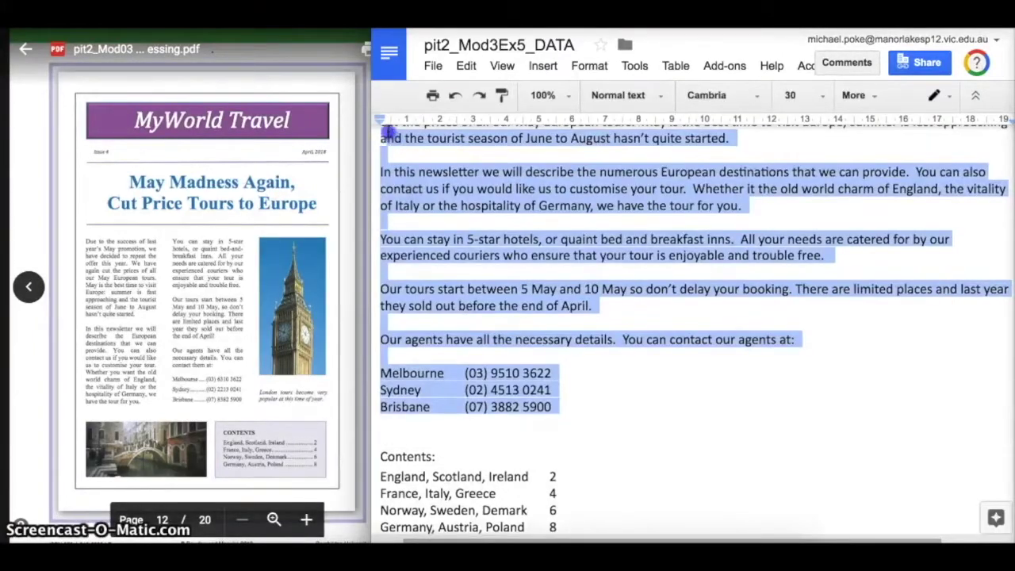
pyautogui.moveTo(388, 133); pyautogui.dragTo(377, 386)
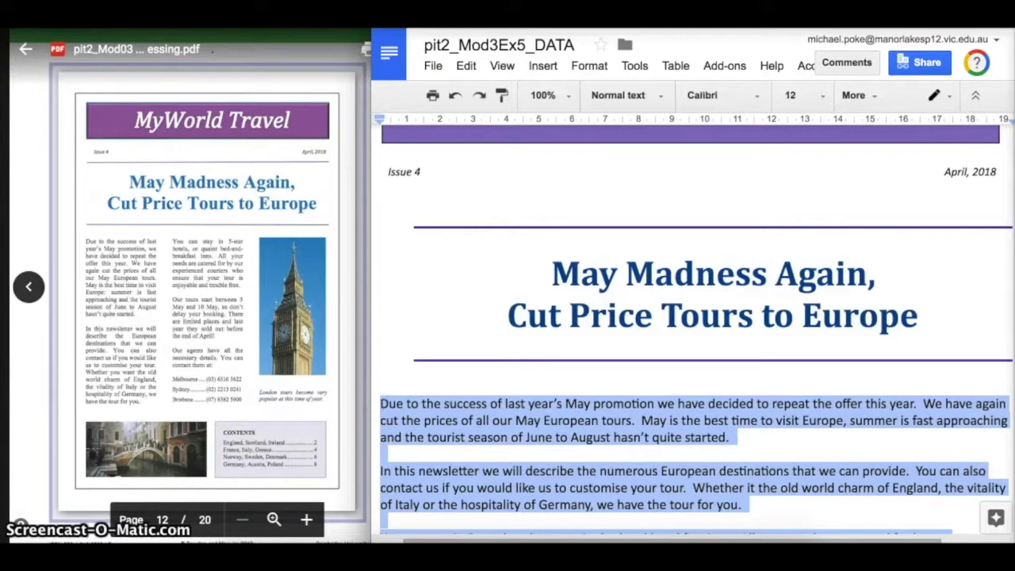
pyautogui.click(737, 95)
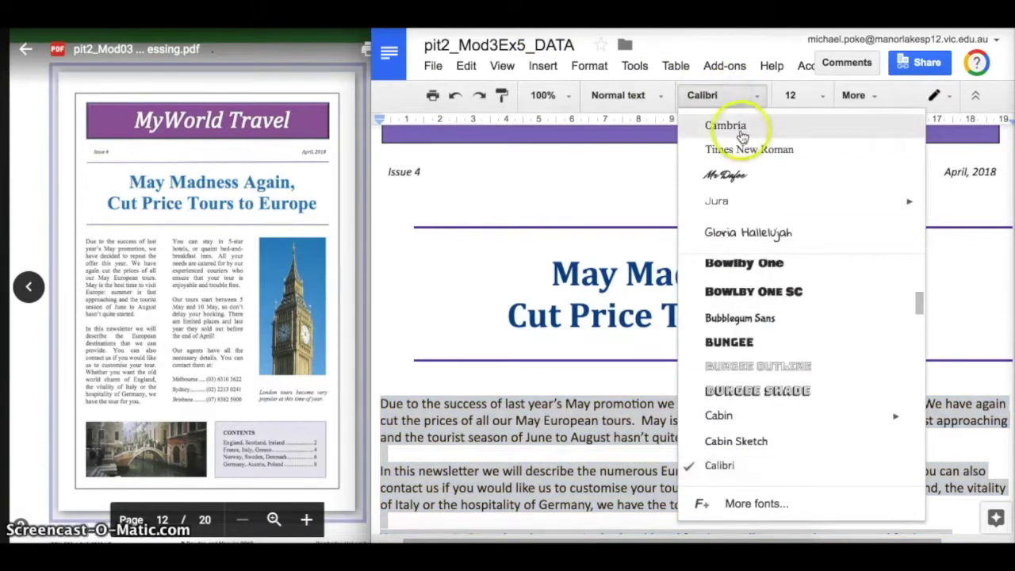
pyautogui.click(741, 128)
# Flow the selected body text into three columns via Format > Columns.
pyautogui.scroll(-4, 718, 151)
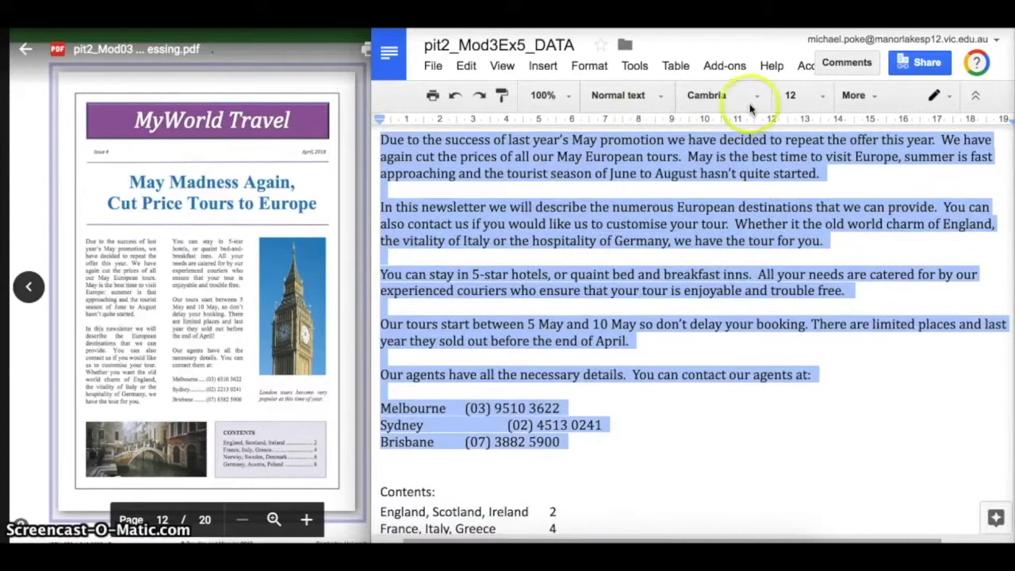
pyautogui.click(628, 65)
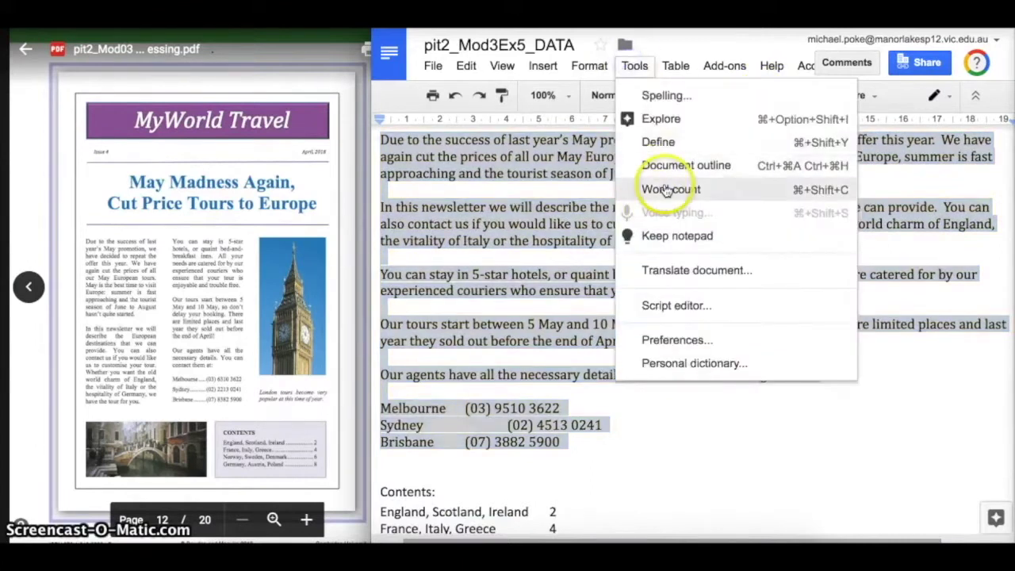
pyautogui.click(675, 65)
pyautogui.click(589, 66)
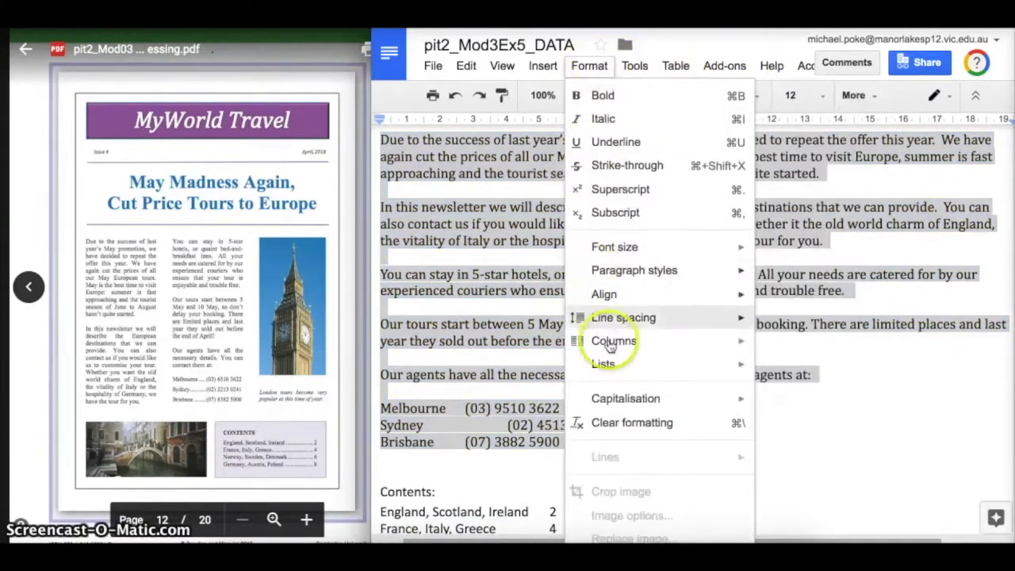
pyautogui.moveTo(611, 343)
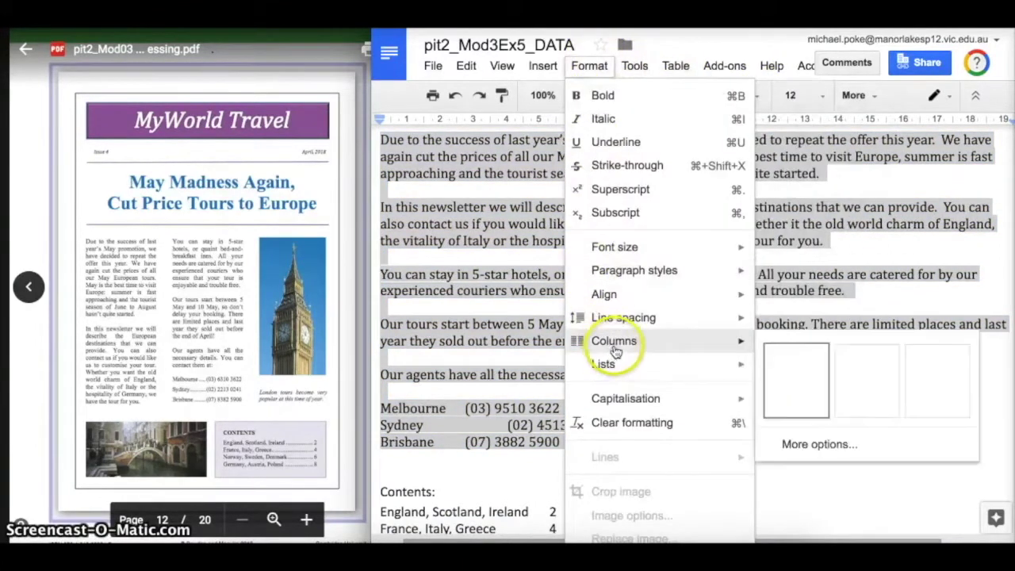
pyautogui.click(870, 403)
pyautogui.click(589, 66)
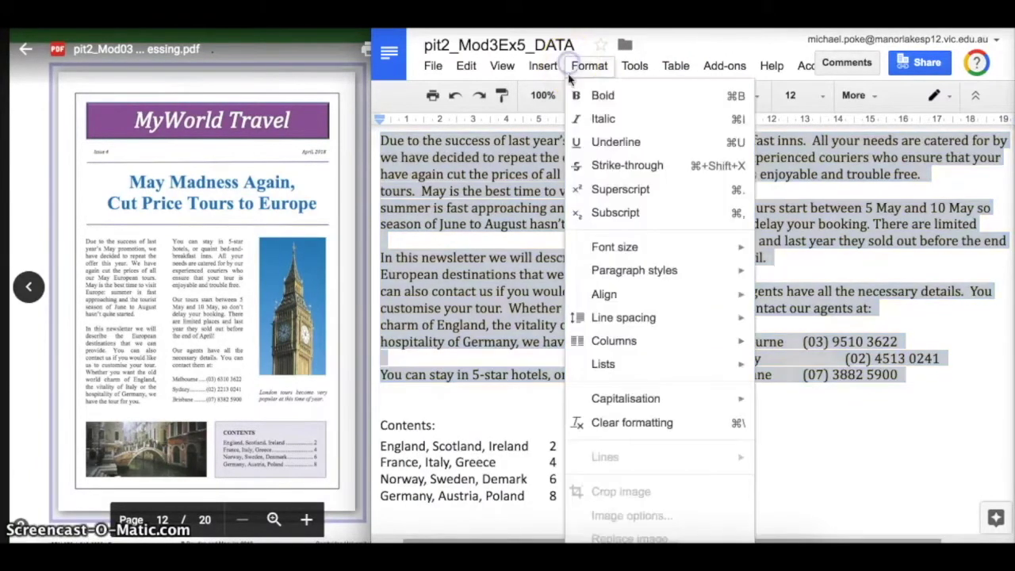
pyautogui.moveTo(612, 342)
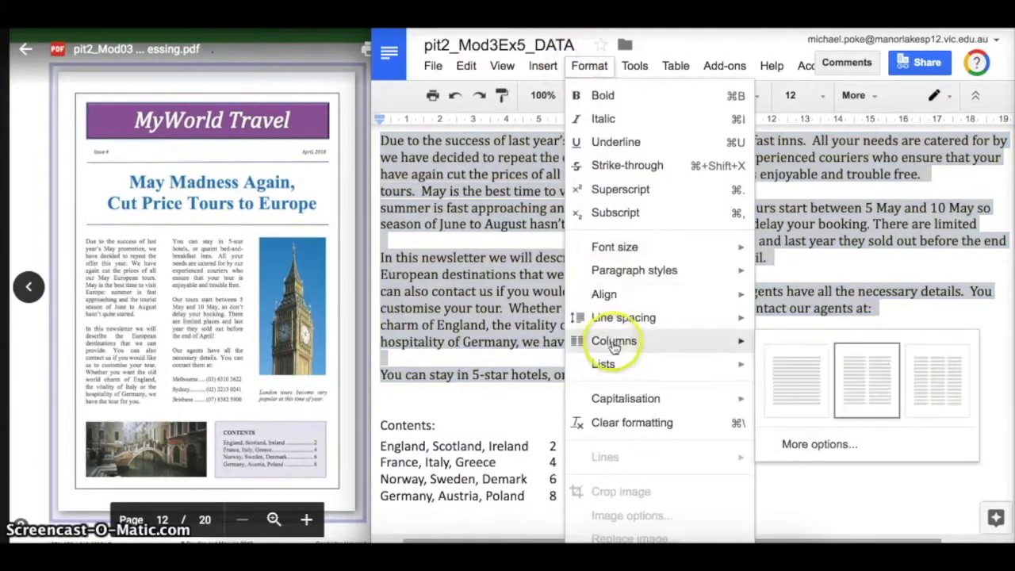
pyautogui.click(951, 392)
# Reduce the body text font size to 10.
pyautogui.scroll(3, 924, 389)
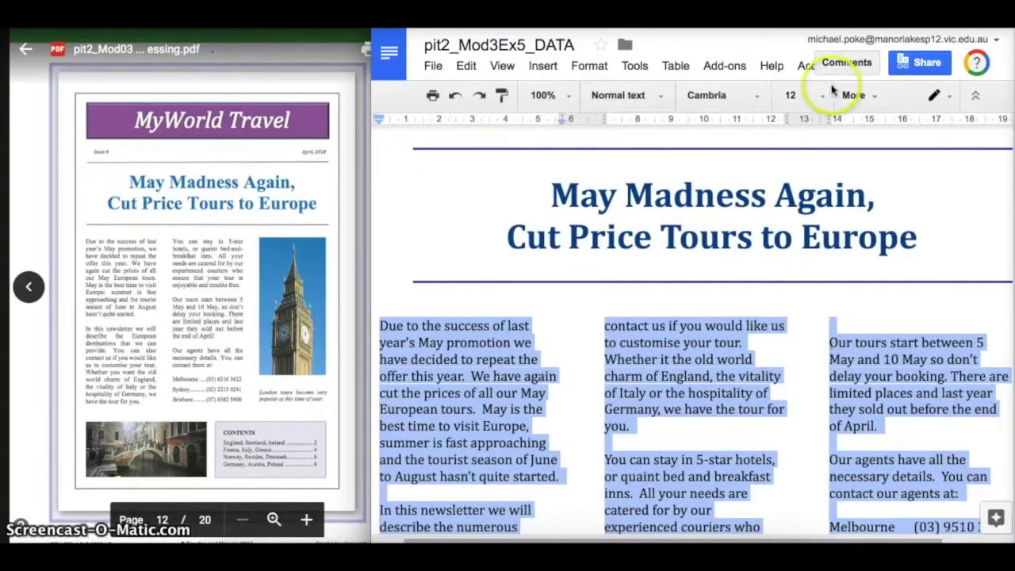
pyautogui.click(800, 95)
pyautogui.click(797, 196)
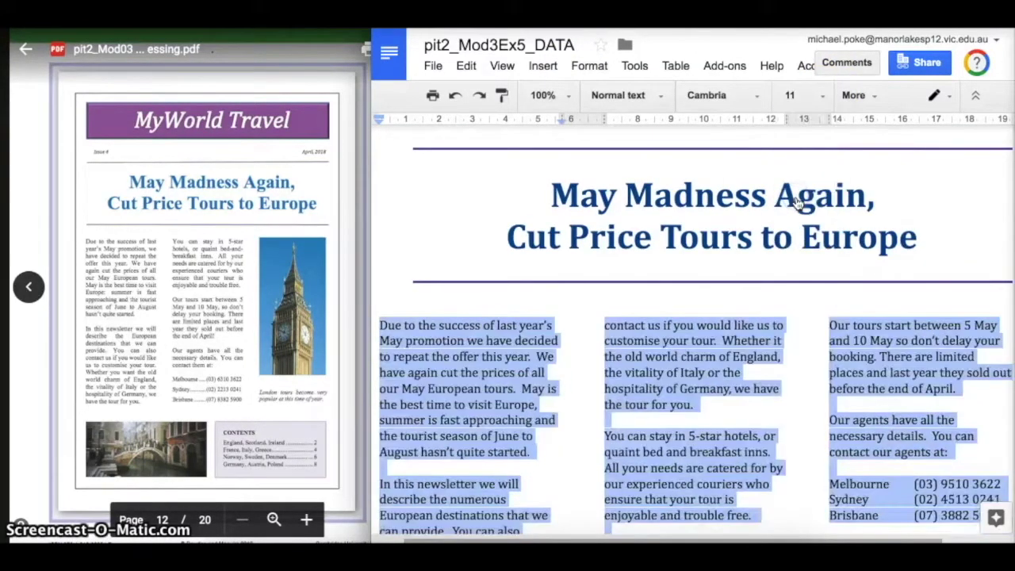
pyautogui.click(816, 95)
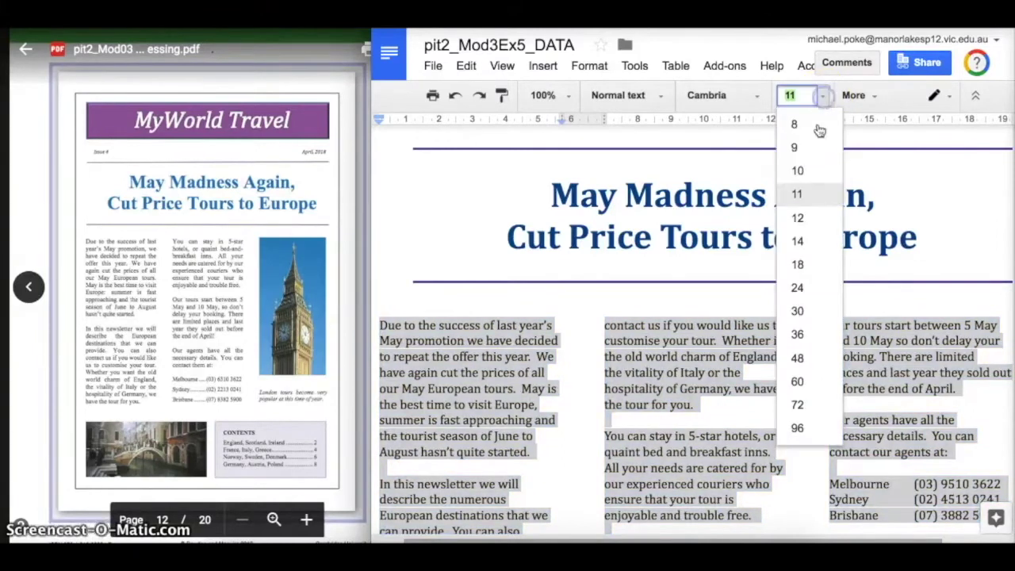
pyautogui.click(804, 166)
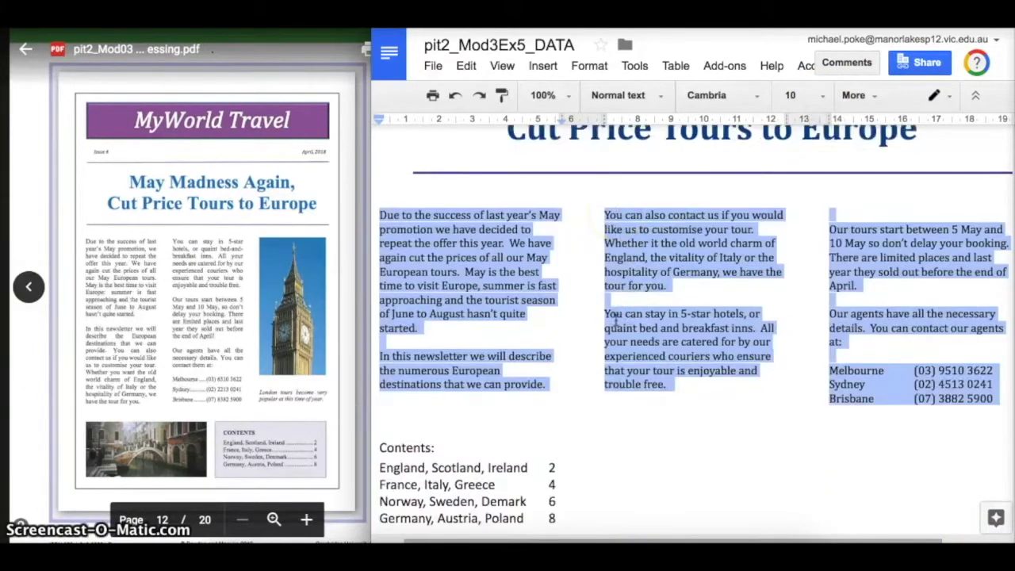
pyautogui.scroll(-3, 616, 321)
pyautogui.scroll(2, 615, 317)
pyautogui.scroll(-2, 476, 357)
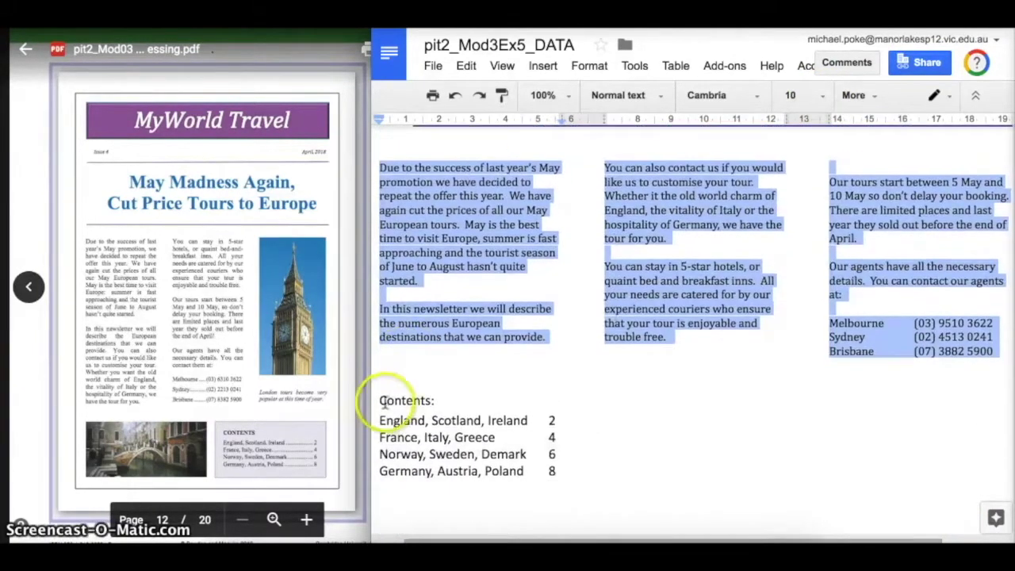
# Push the Contents list down a line and drop the Big Ben picture into the third column.
pyautogui.click(376, 400)
pyautogui.press('Return')
pyautogui.press('Return')
pyautogui.press('Return')
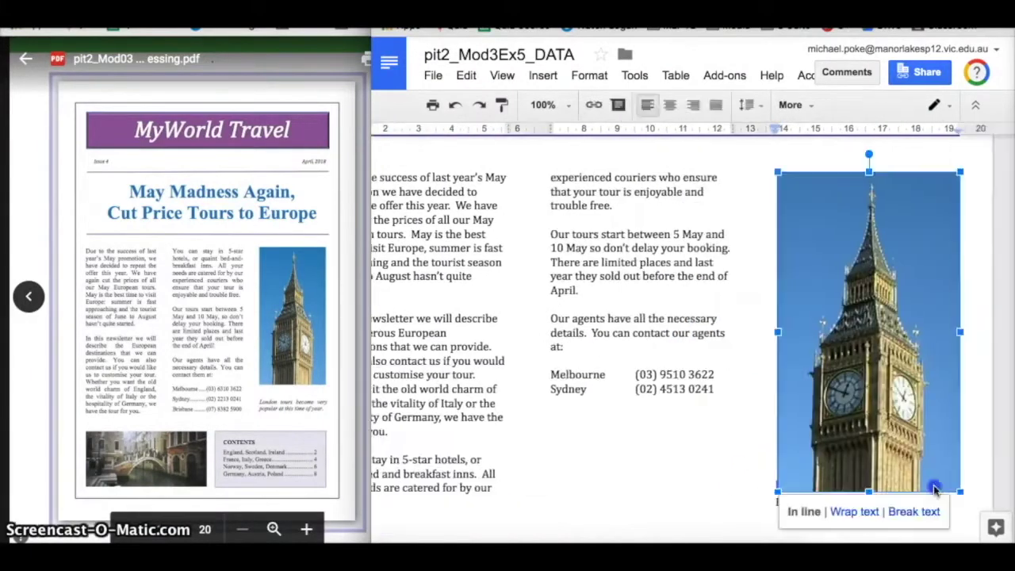
pyautogui.moveTo(933, 482); pyautogui.dragTo(888, 361)
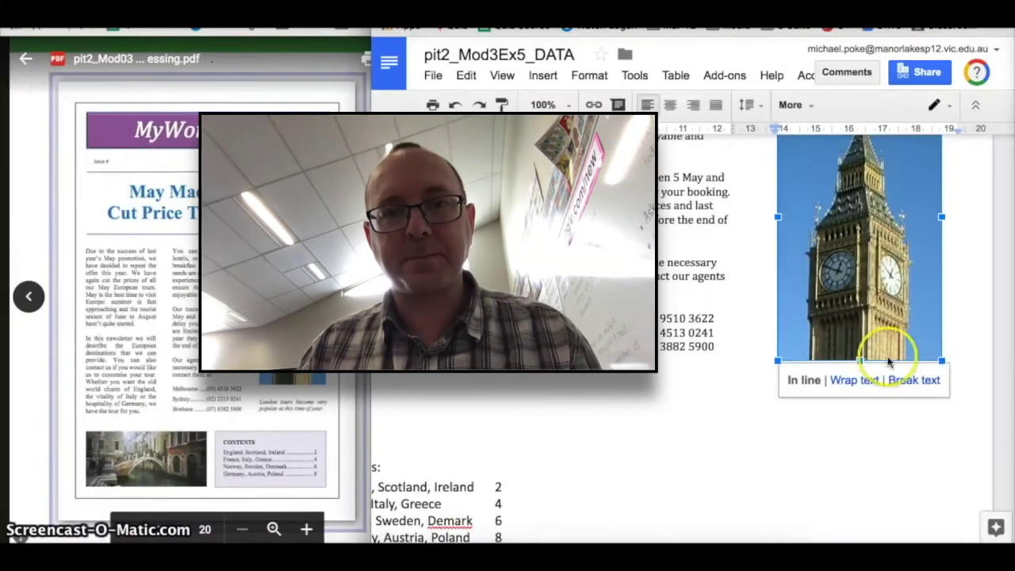
pyautogui.click(796, 401)
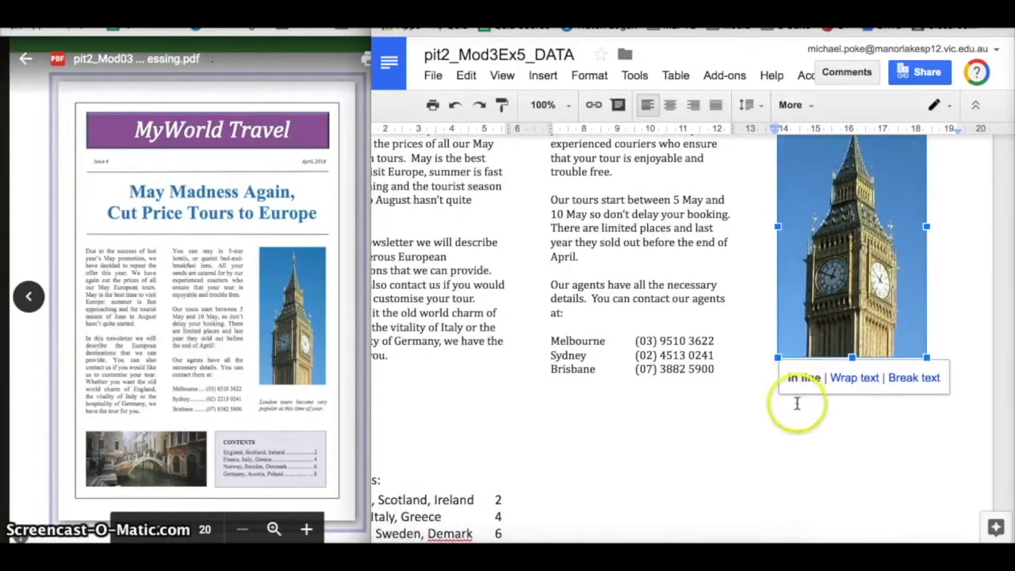
# Complete the caption with 'at this' and make the whole Big Ben caption italic.
pyautogui.scroll(1, 911, 396)
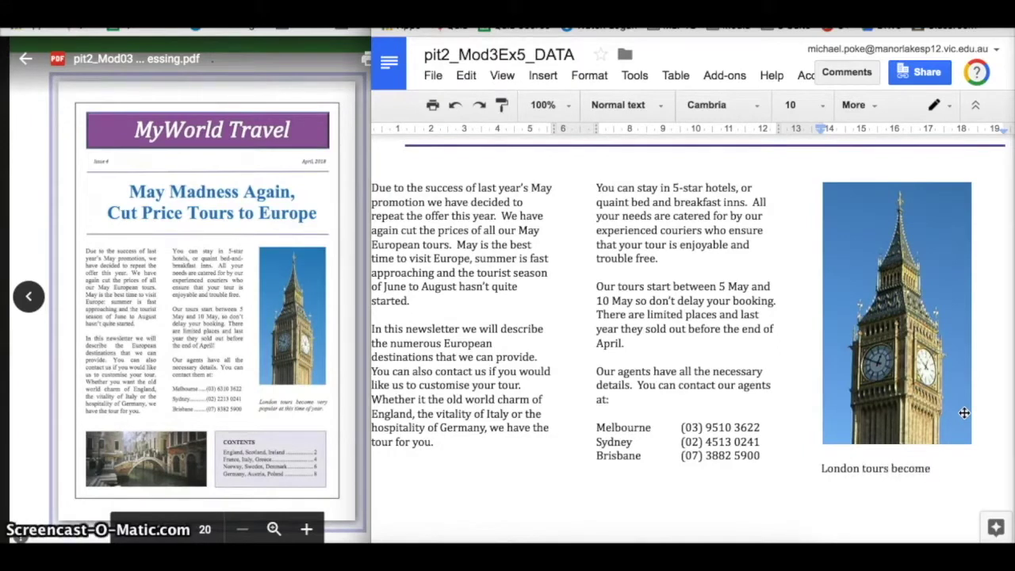
pyautogui.write('at this time of the year.')
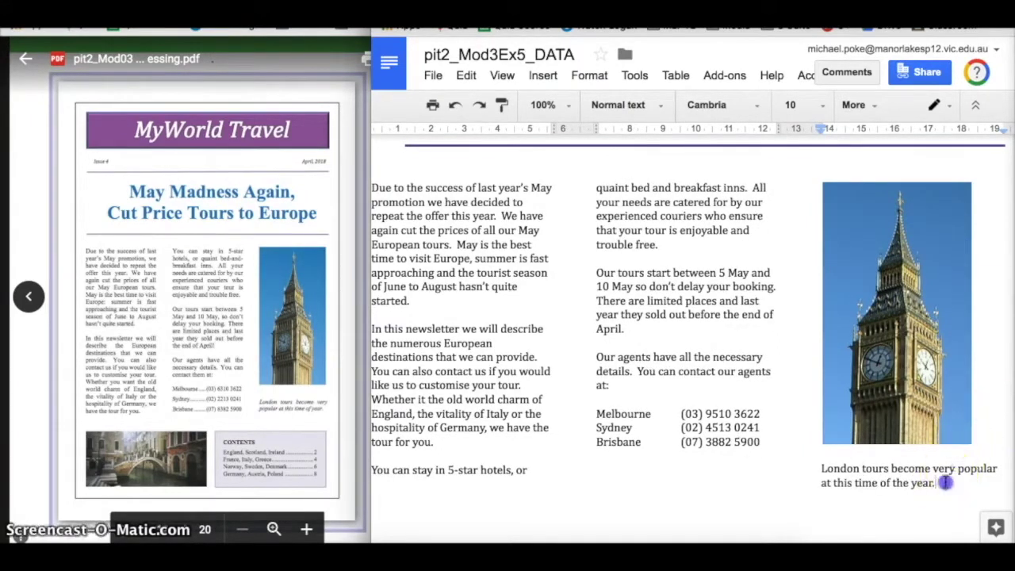
pyautogui.moveTo(943, 480); pyautogui.dragTo(829, 462)
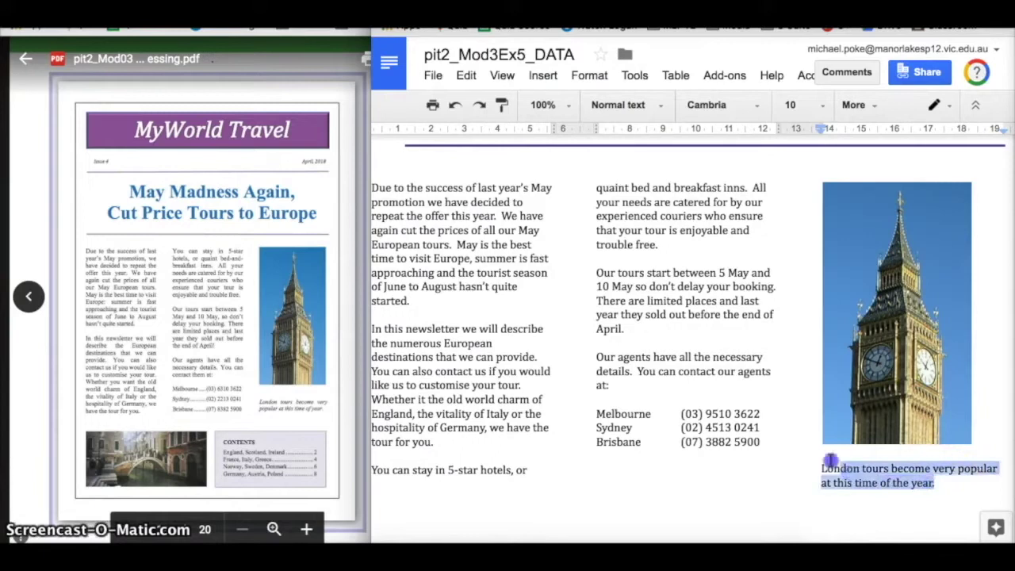
pyautogui.click(853, 105)
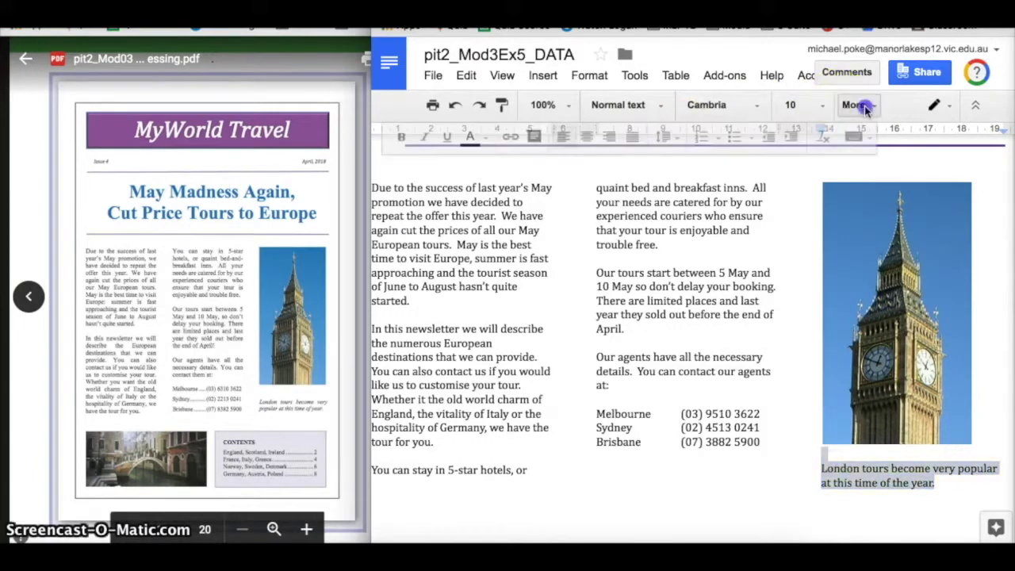
pyautogui.click(424, 136)
pyautogui.click(863, 306)
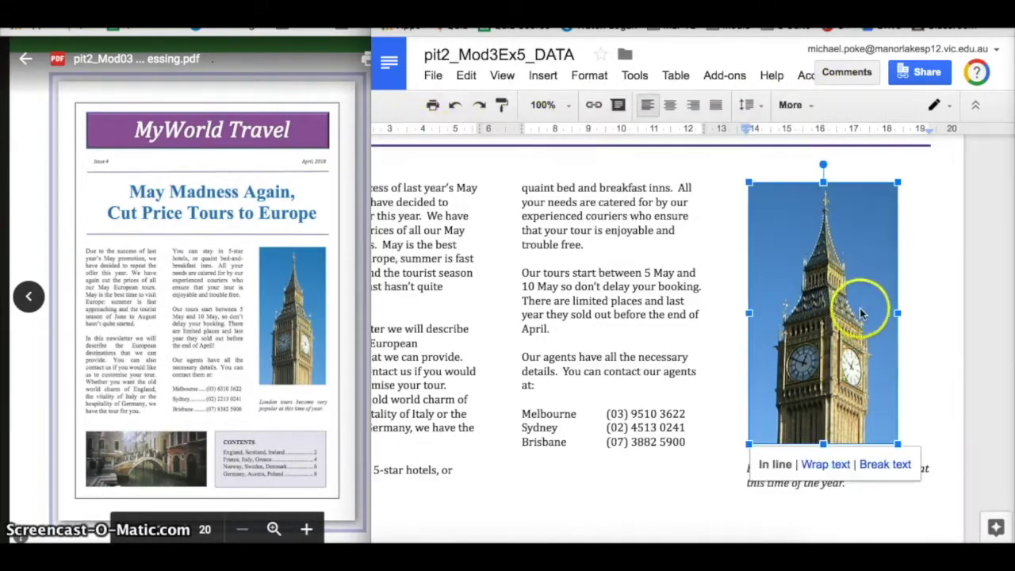
pyautogui.click(679, 264)
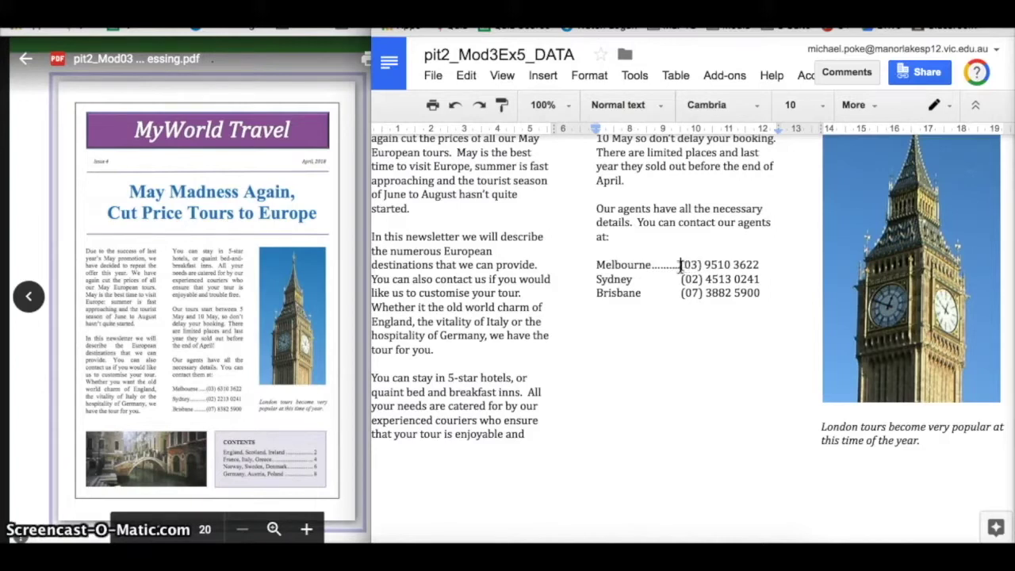
# Link each agent city to its number with dots and set the three agent lines to 1.5 spacing.
pyautogui.click(678, 281)
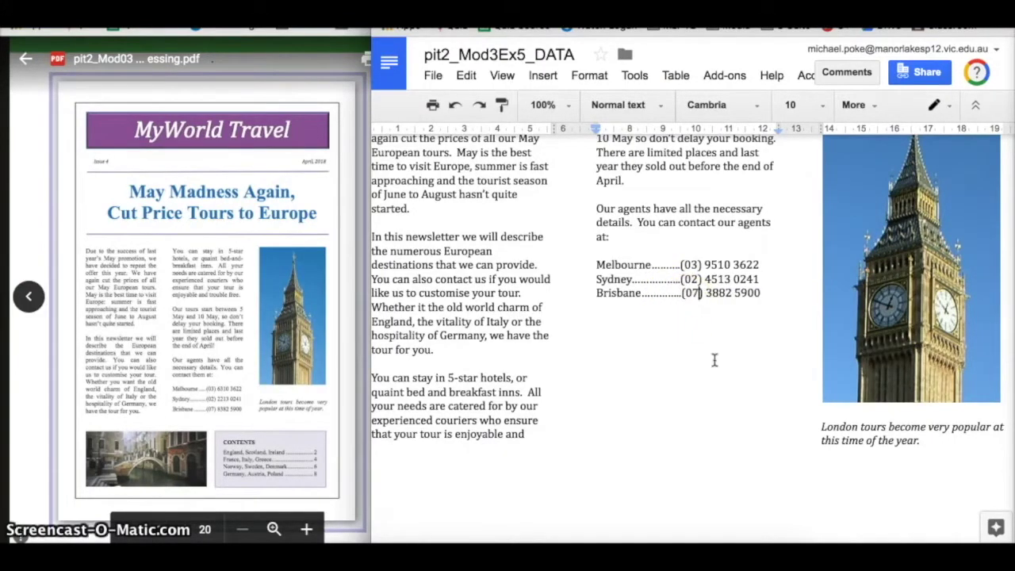
pyautogui.hotkey('ctrl', 'z')
pyautogui.hotkey('ctrl', 'z')
pyautogui.hotkey('ctrl', 'z')
pyautogui.hotkey('ctrl', 'z')
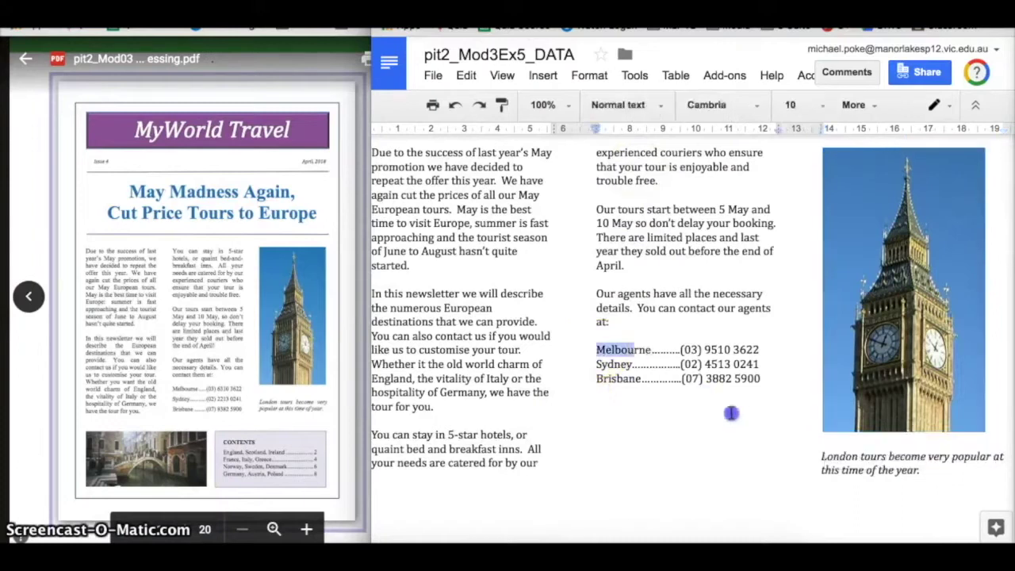
pyautogui.moveTo(731, 413); pyautogui.dragTo(767, 413)
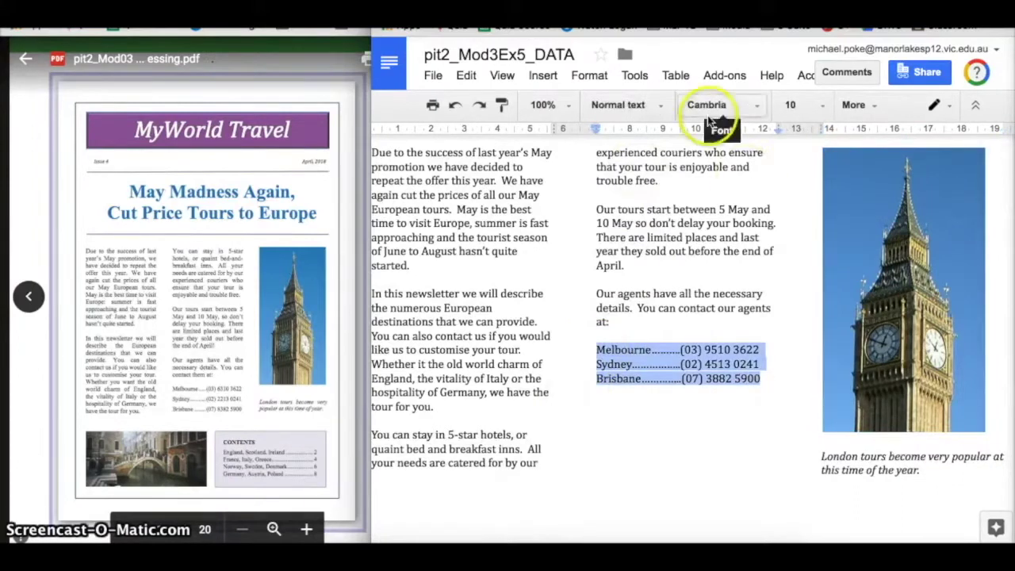
pyautogui.click(868, 102)
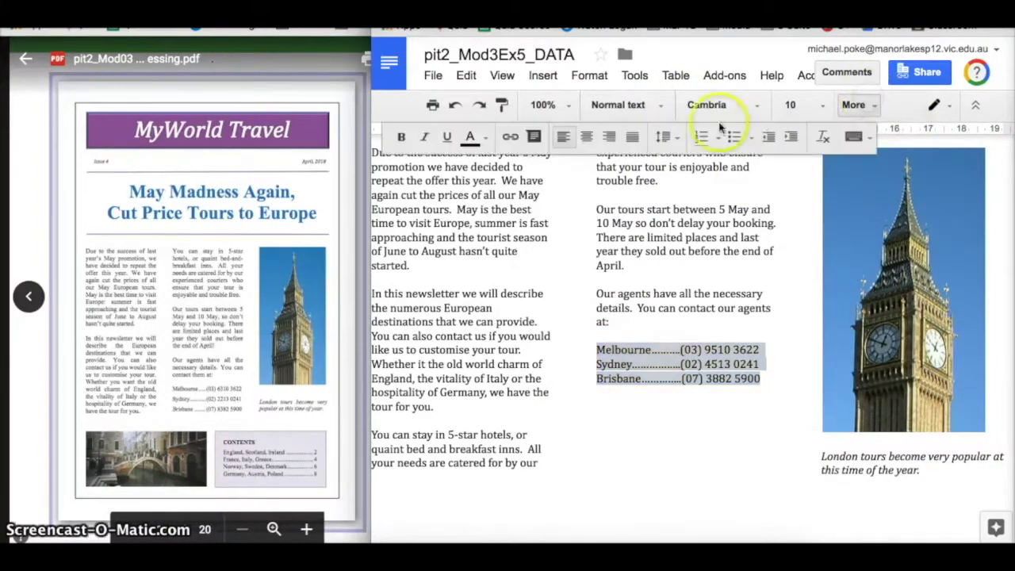
pyautogui.click(669, 139)
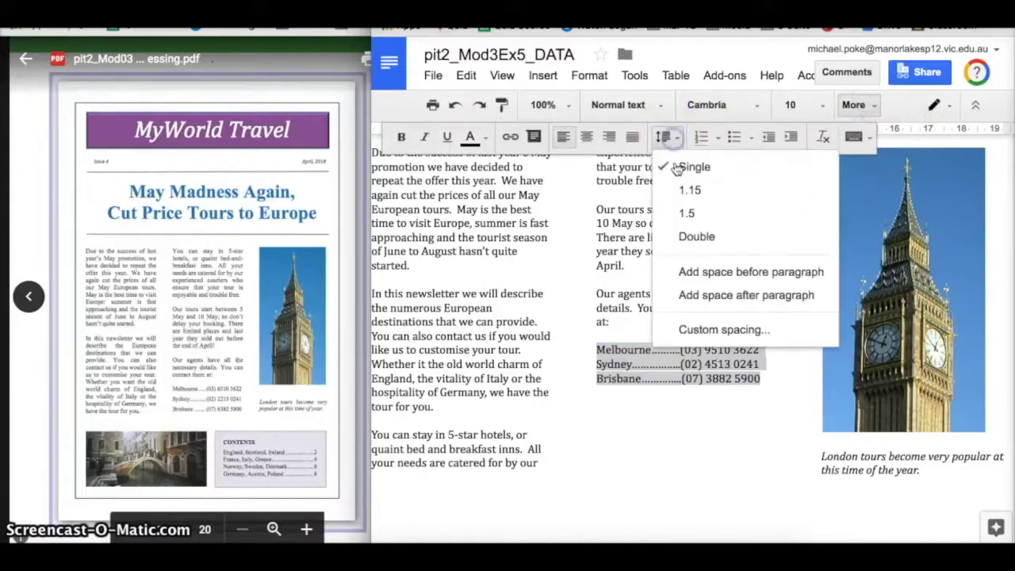
pyautogui.click(688, 214)
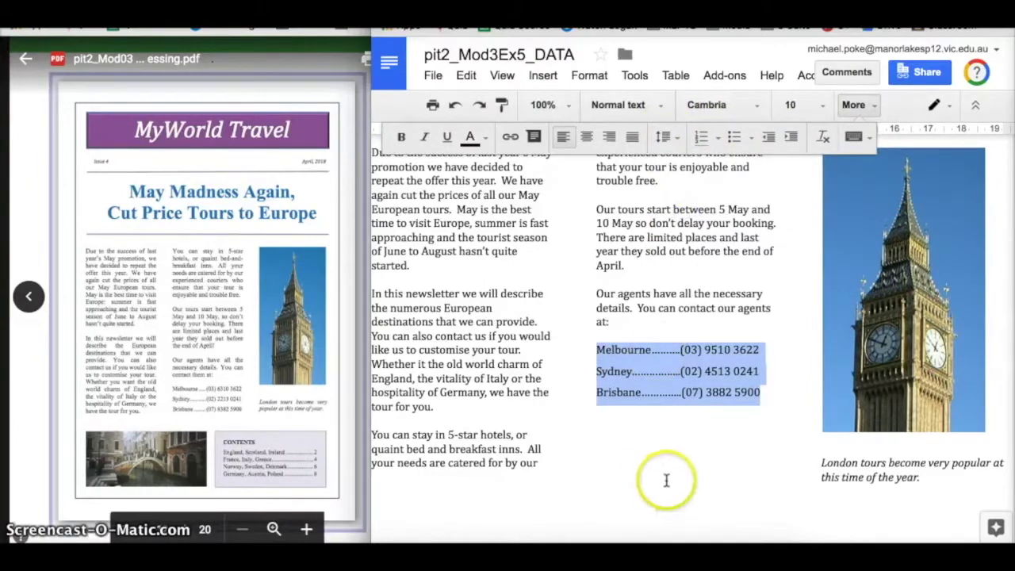
pyautogui.click(679, 445)
# Move editing to the blank line above the Contents list.
pyautogui.scroll(-3, 440, 387)
pyautogui.click(440, 381)
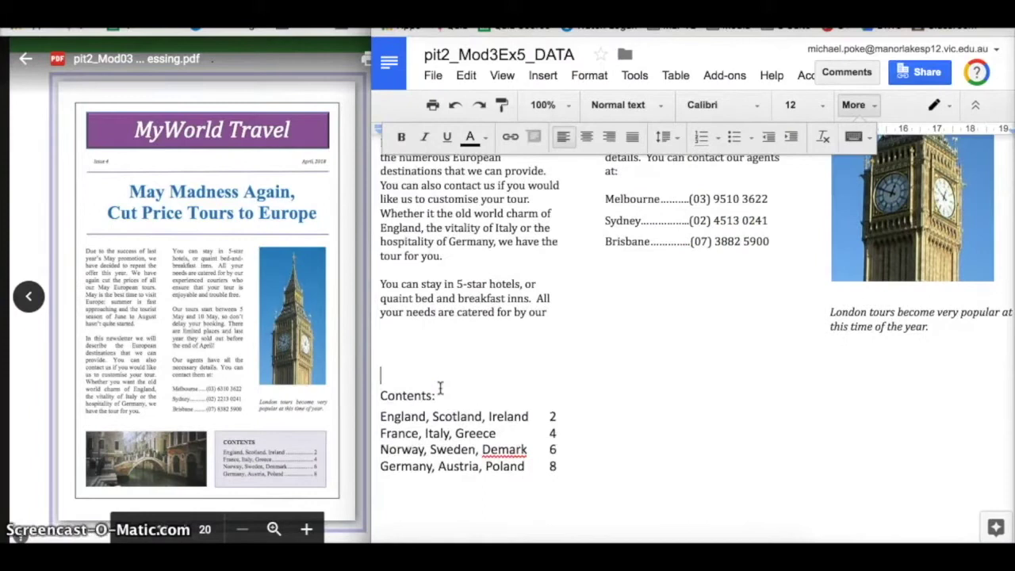
pyautogui.click(516, 417)
pyautogui.scroll(1, 516, 412)
pyautogui.hscroll(1, 516, 412)
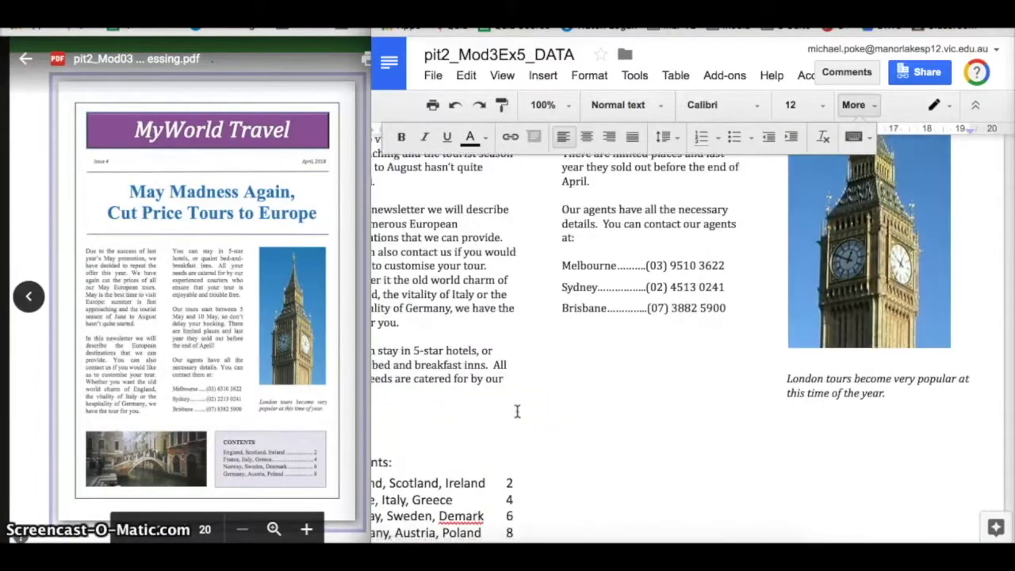
pyautogui.scroll(-1, 516, 410)
pyautogui.hscroll(1, 516, 411)
pyautogui.click(254, 444)
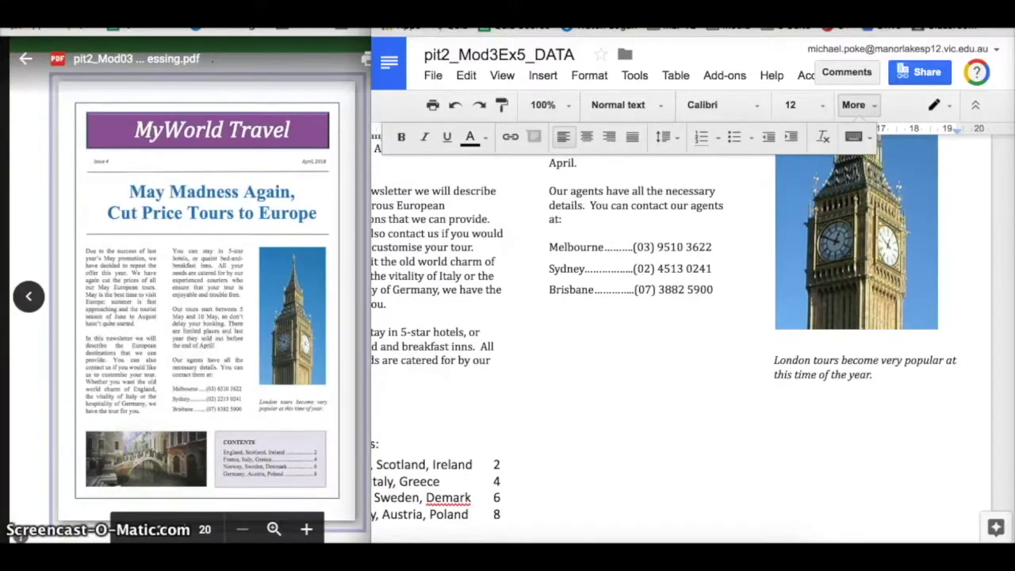
# Save pit2_Mod3Ex5_DATA2.jpg to the Desktop and drag it into the newsletter.
pyautogui.press('Escape')
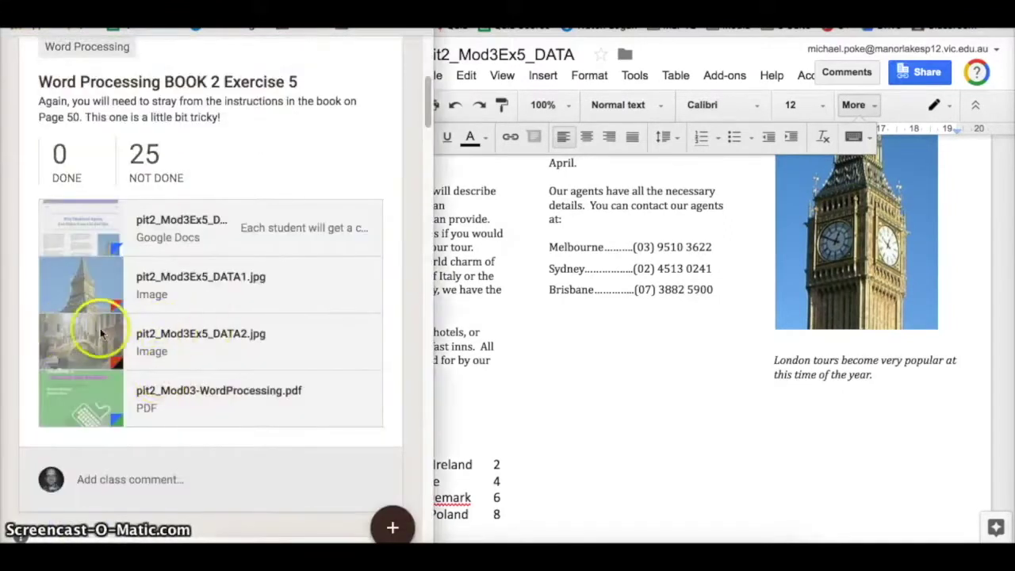
pyautogui.click(179, 333)
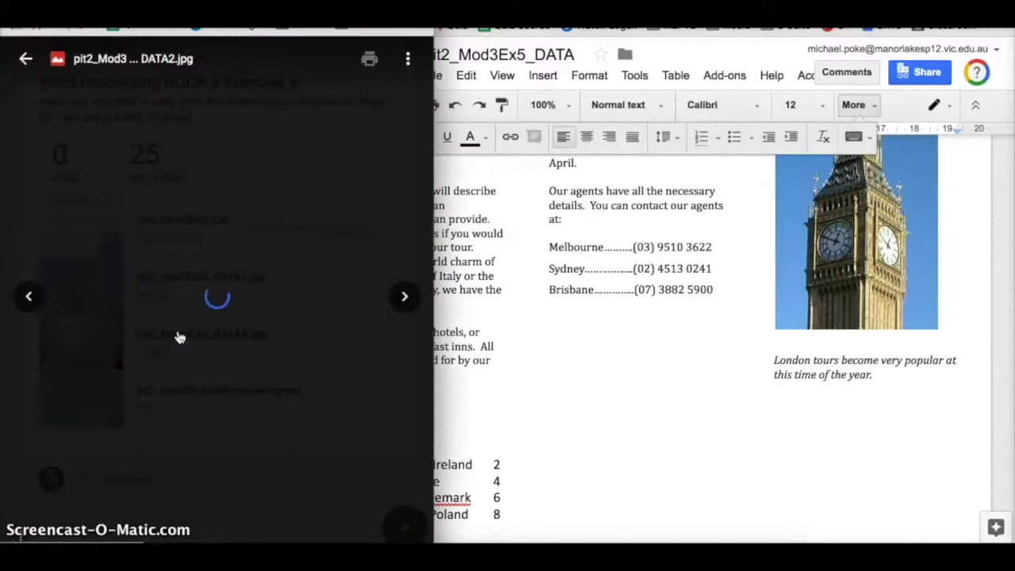
pyautogui.rightClick(201, 296)
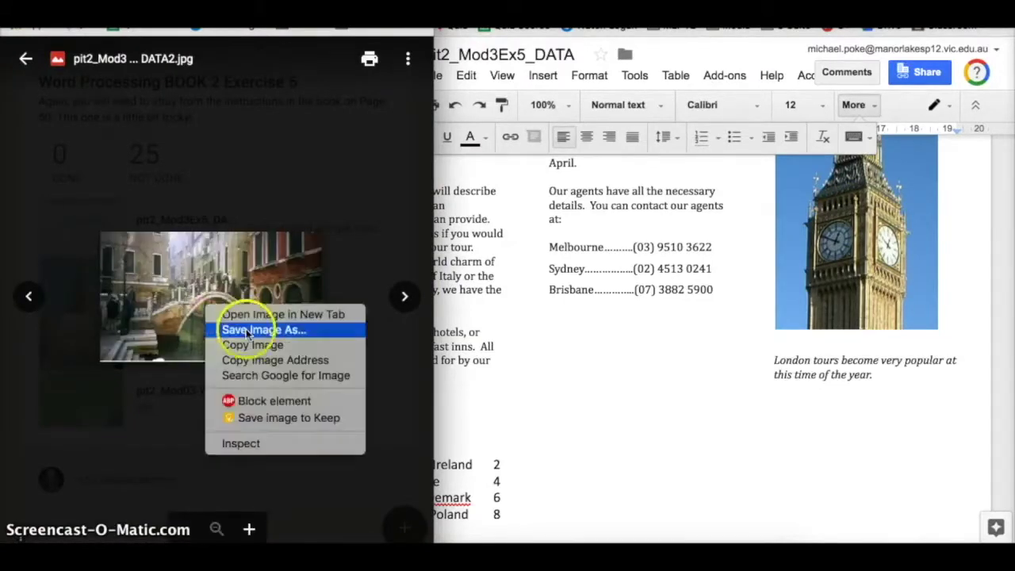
pyautogui.click(244, 331)
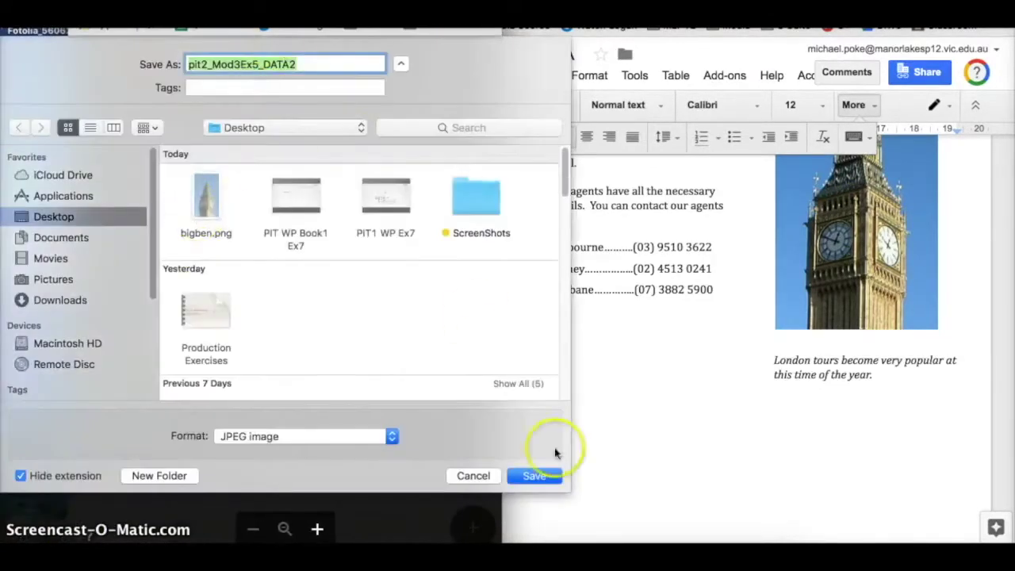
pyautogui.click(543, 474)
pyautogui.moveTo(198, 206); pyautogui.dragTo(546, 435)
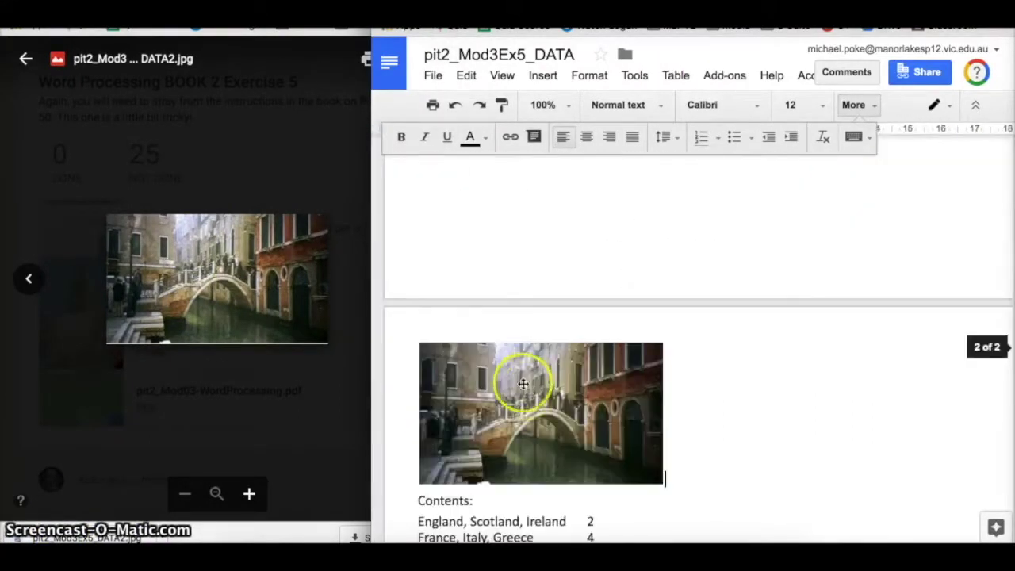
# Set the Venice photo to Wrap text and shift it beside the Contents list.
pyautogui.scroll(2, 457, 235)
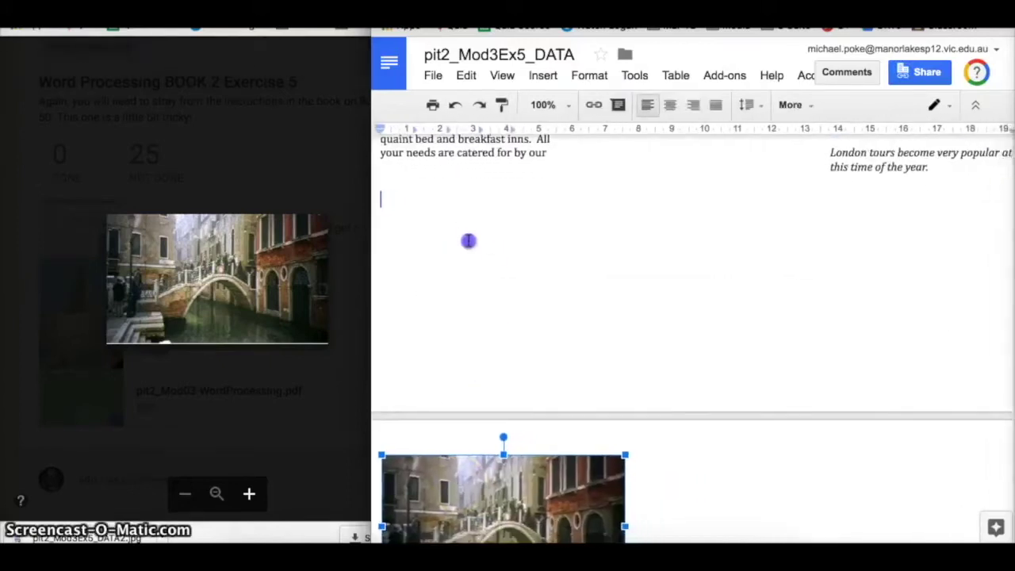
pyautogui.scroll(-2, 489, 272)
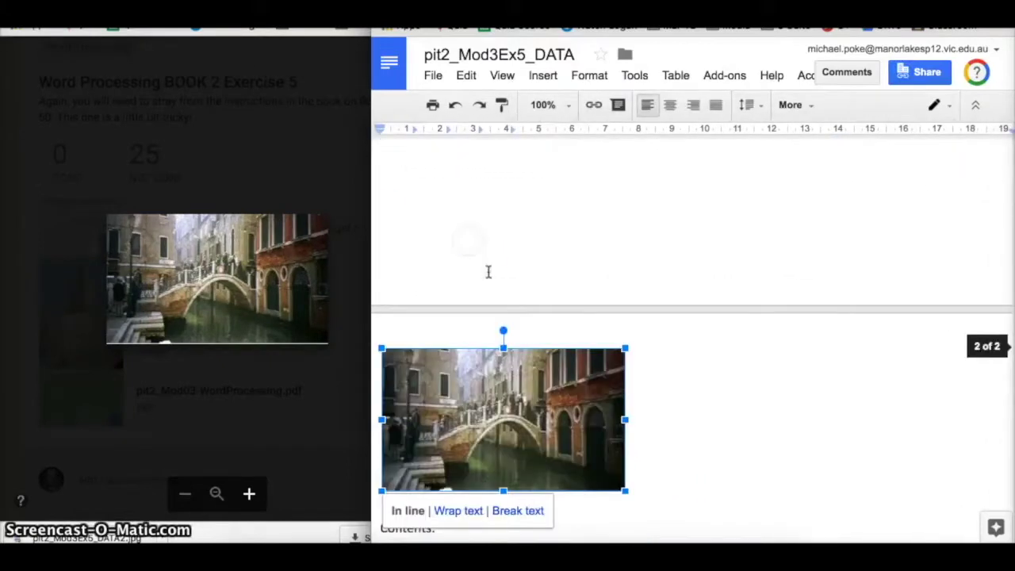
pyautogui.click(458, 511)
pyautogui.click(501, 387)
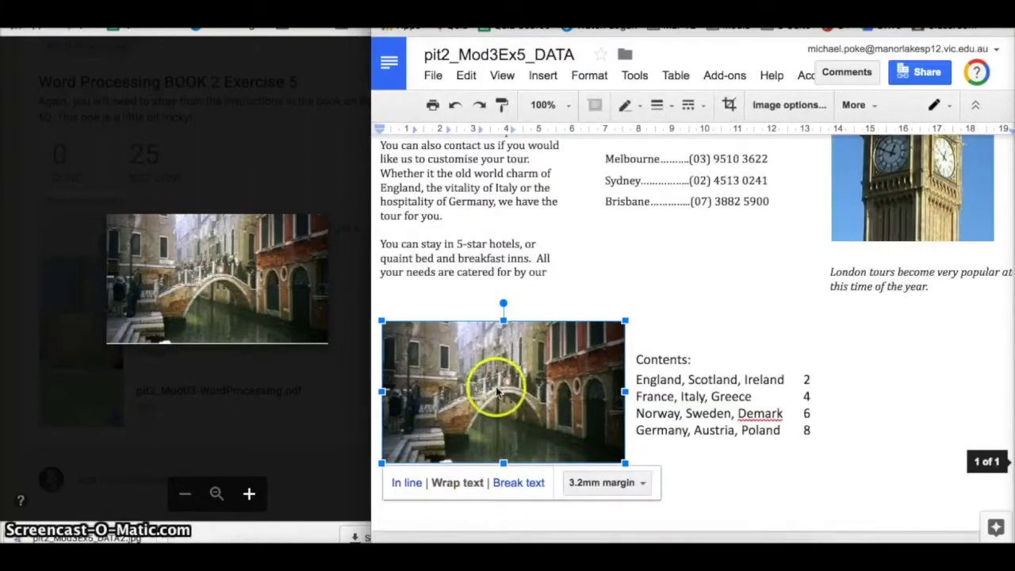
pyautogui.moveTo(517, 387); pyautogui.dragTo(490, 387)
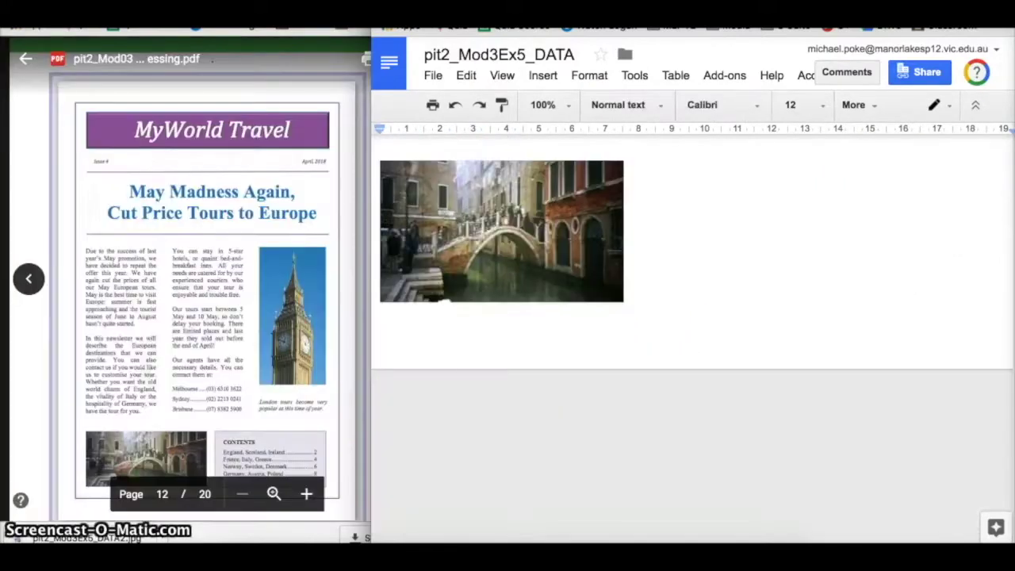
# Insert a 1x1 table, paste the Contents list into it, and align its left edge beside the photo.
pyautogui.click(675, 75)
pyautogui.click(671, 75)
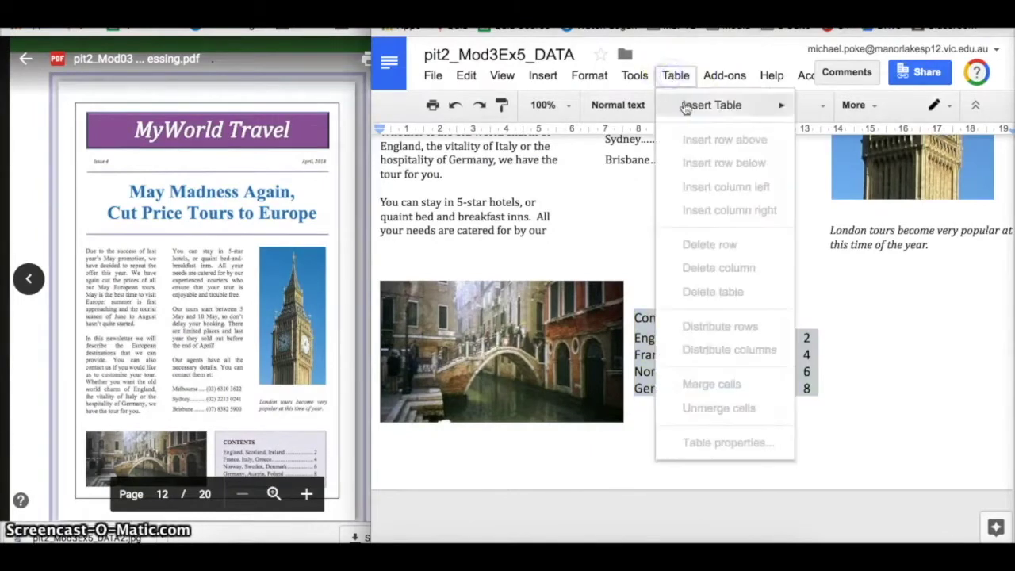
pyautogui.moveTo(682, 105)
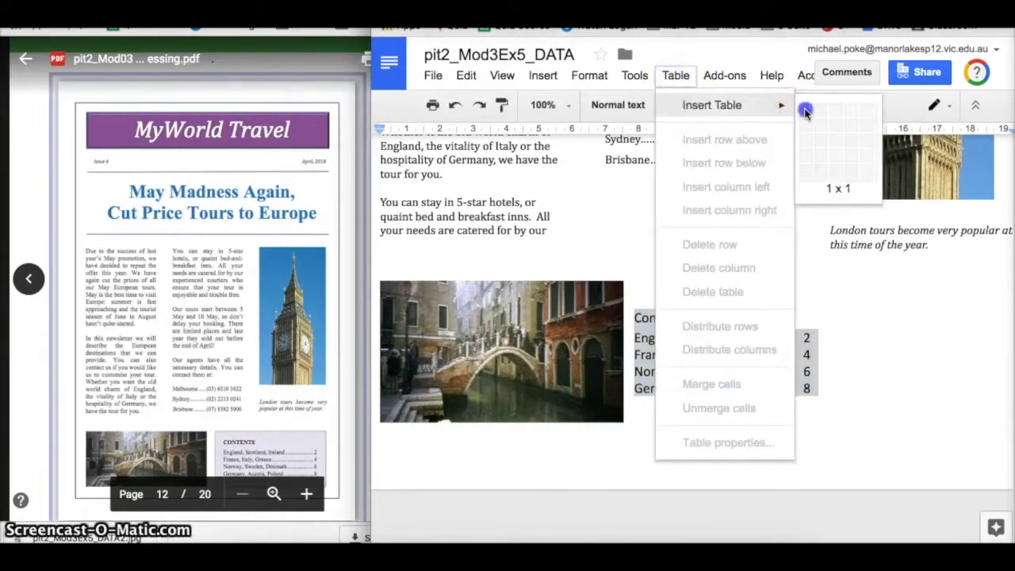
pyautogui.click(804, 112)
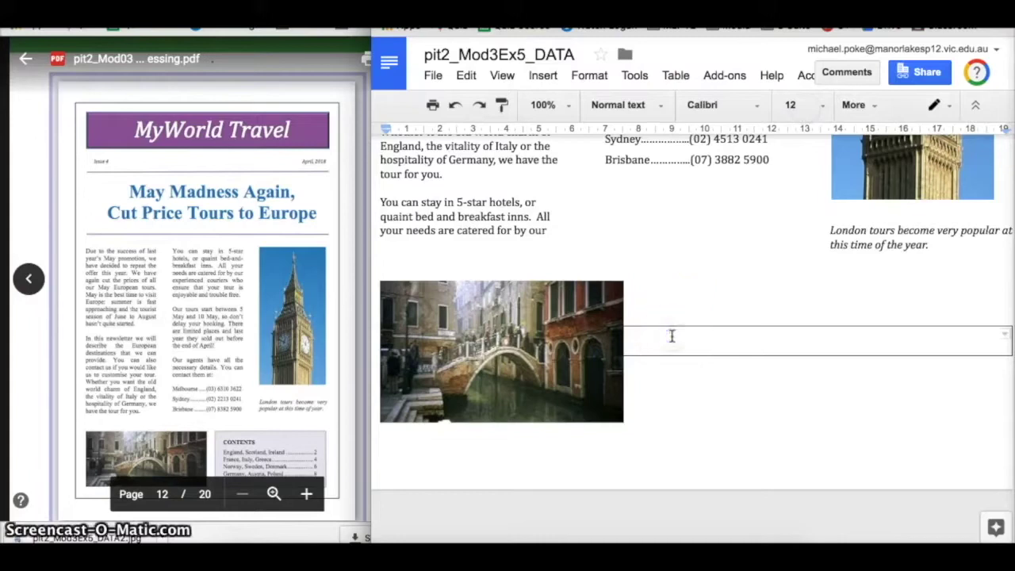
pyautogui.write('Contents: England, Scotland, Ireland\t2 France, Italy, Greece\t4 Norway, Sweden, Demark\t6 Germany, Austria, Poland\t8')
pyautogui.click(716, 256)
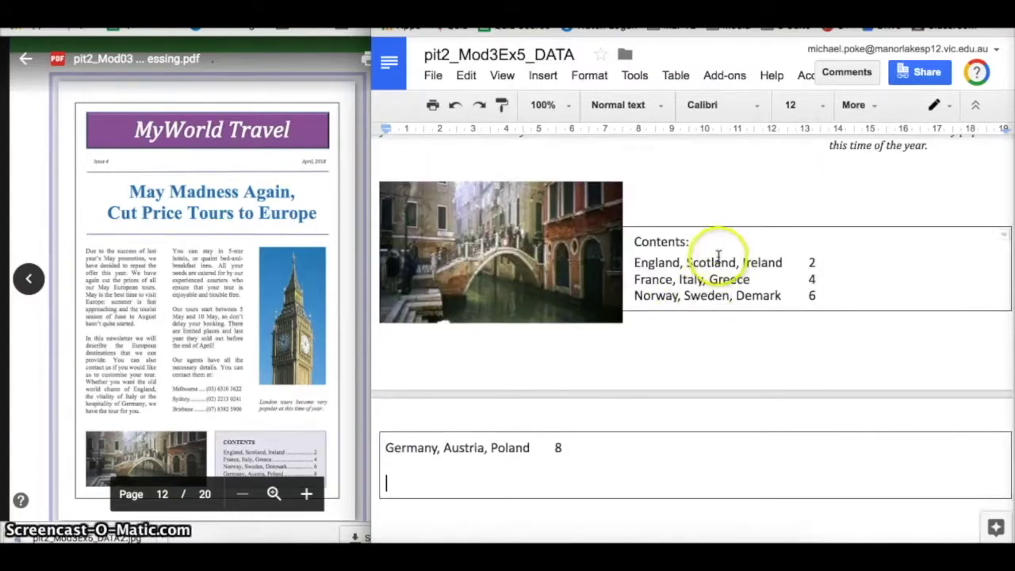
pyautogui.hscroll(2, 718, 256)
pyautogui.hscroll(-2, 718, 256)
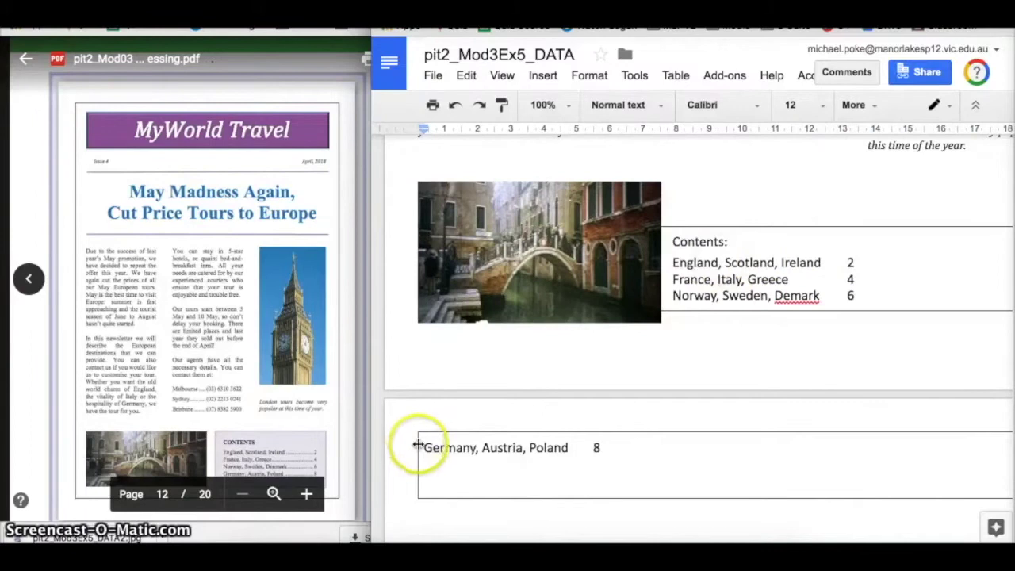
pyautogui.hscroll(1, 416, 450)
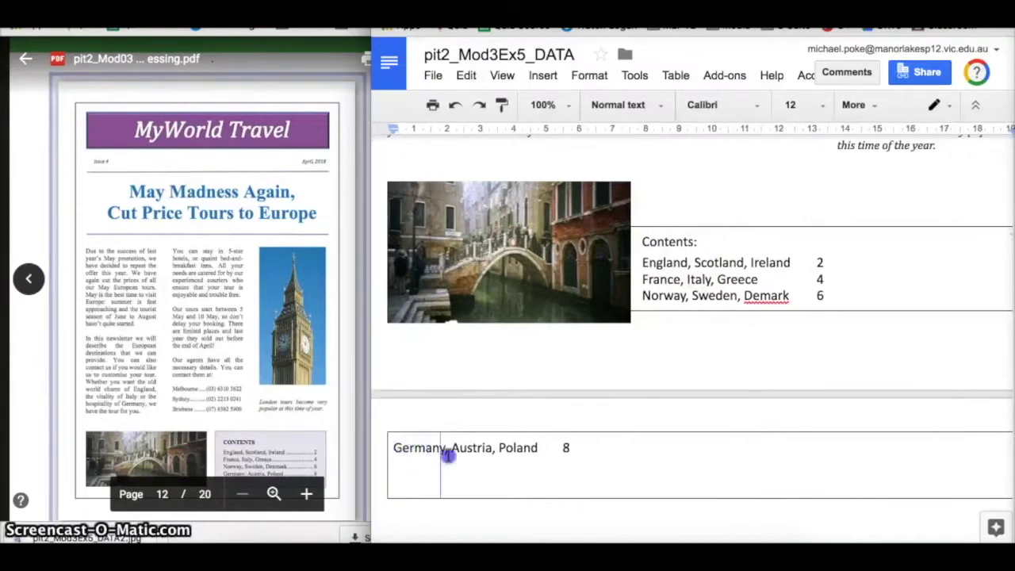
pyautogui.moveTo(663, 442); pyautogui.dragTo(665, 442)
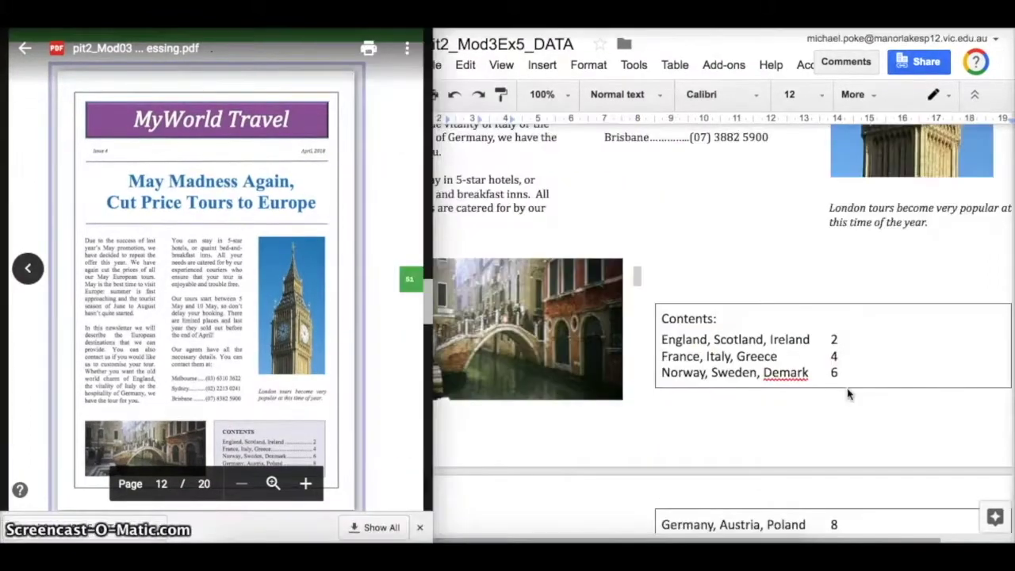
pyautogui.click(680, 271)
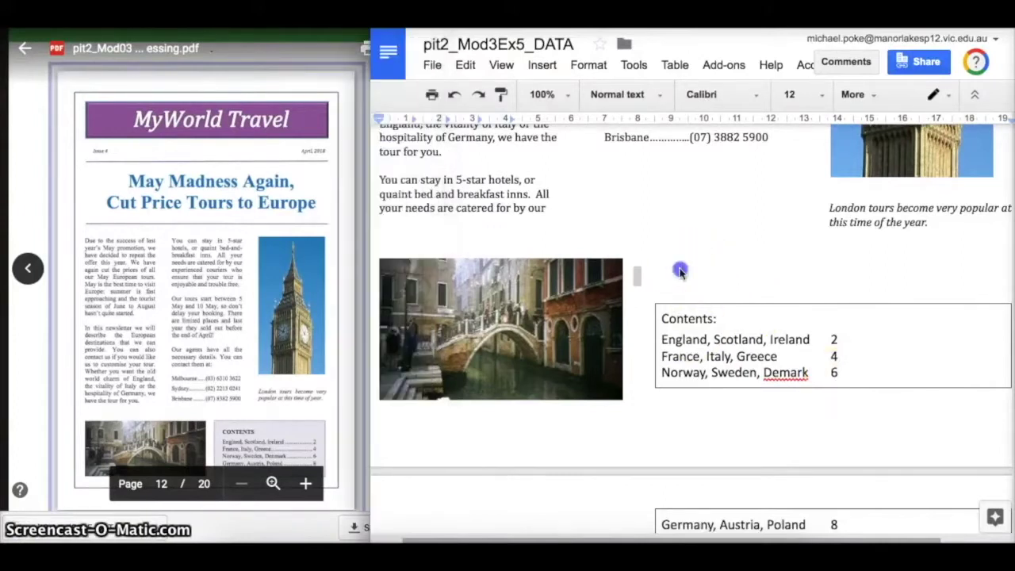
# Delete two blank lines above the Contents table and enlarge the Venice photo.
pyautogui.press('BackSpace')
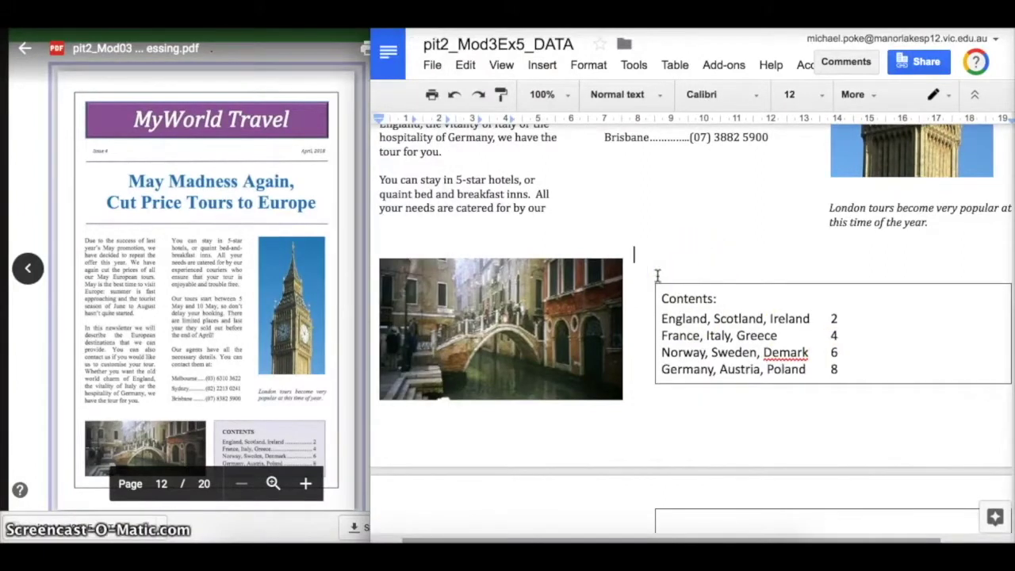
pyautogui.press('BackSpace')
pyautogui.click(657, 276)
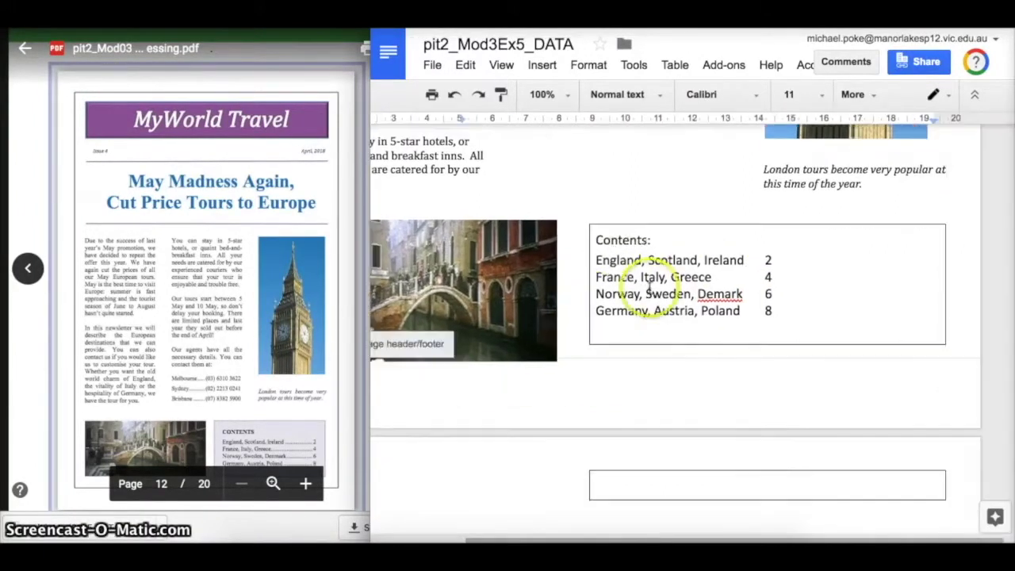
pyautogui.click(452, 297)
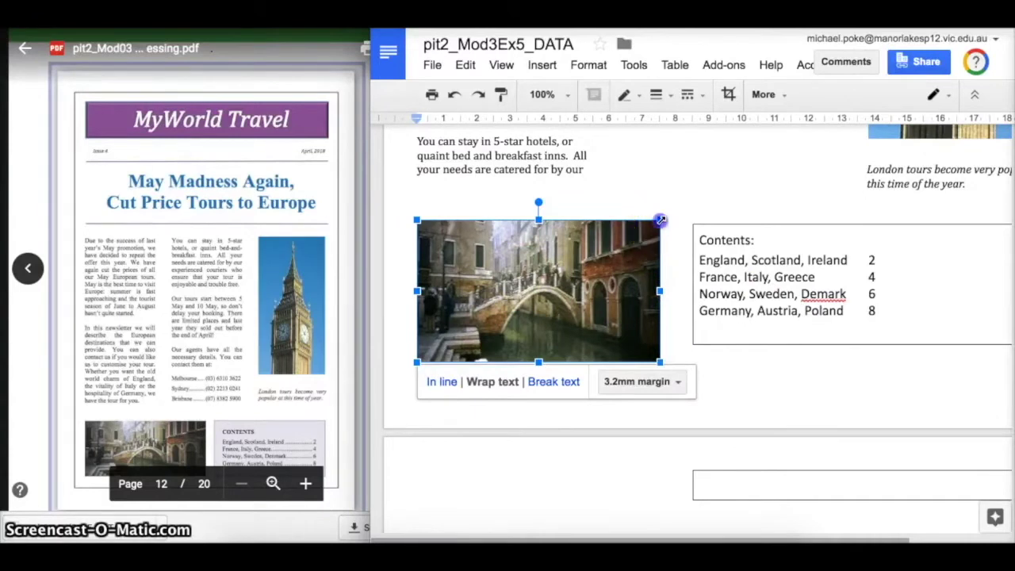
pyautogui.scroll(1, 673, 374)
pyautogui.moveTo(660, 406); pyautogui.dragTo(702, 432)
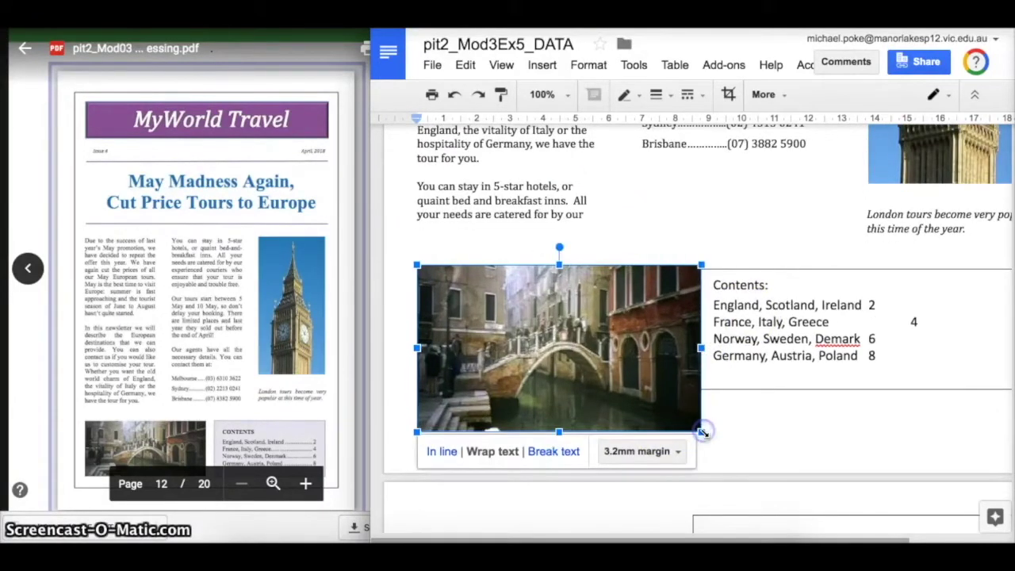
# Crop a strip off the top and bottom of the Venice photo.
pyautogui.click(727, 94)
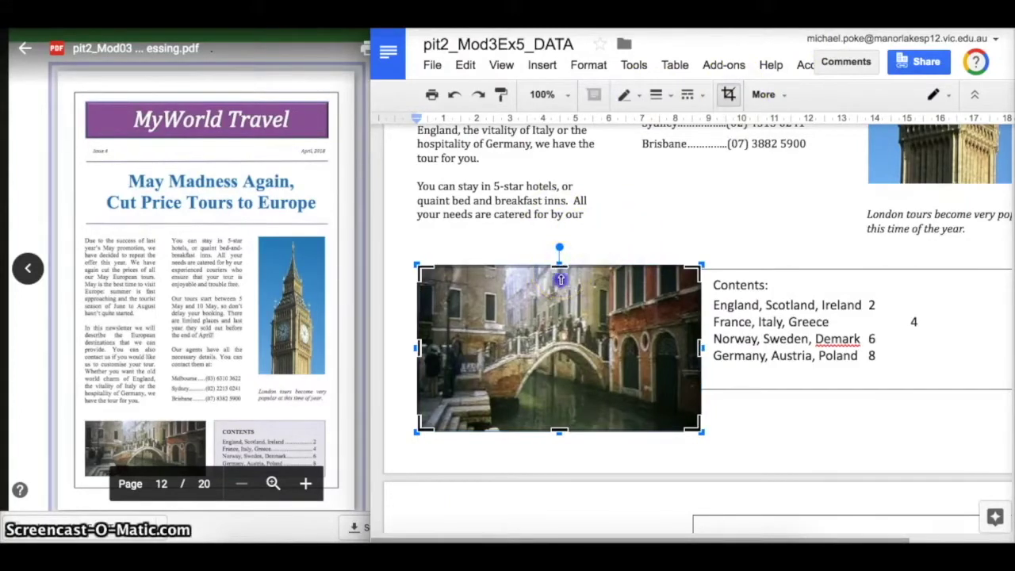
pyautogui.moveTo(560, 279); pyautogui.dragTo(560, 290)
pyautogui.moveTo(556, 428); pyautogui.dragTo(557, 420)
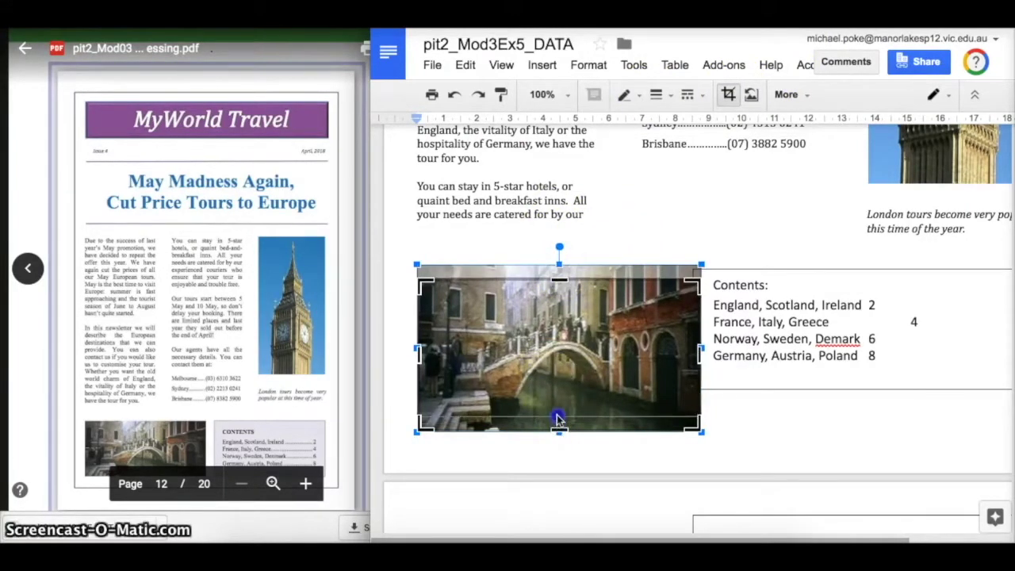
pyautogui.click(766, 403)
pyautogui.click(635, 340)
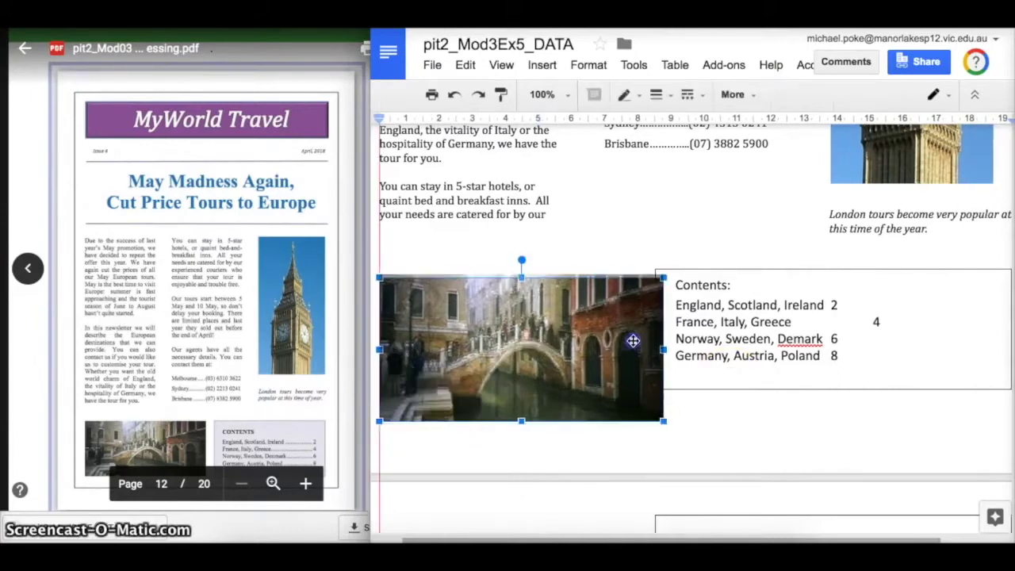
pyautogui.click(770, 339)
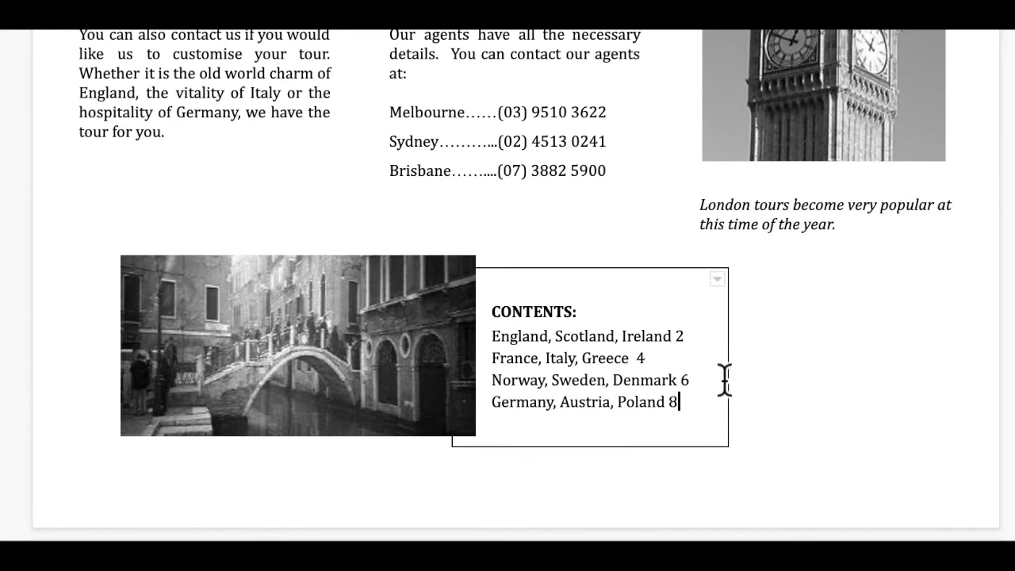
# Widen the CONTENTS box to the right and shift its left edge away from the Venice photo.
pyautogui.moveTo(735, 383); pyautogui.dragTo(940, 376)
pyautogui.moveTo(453, 446); pyautogui.dragTo(580, 417)
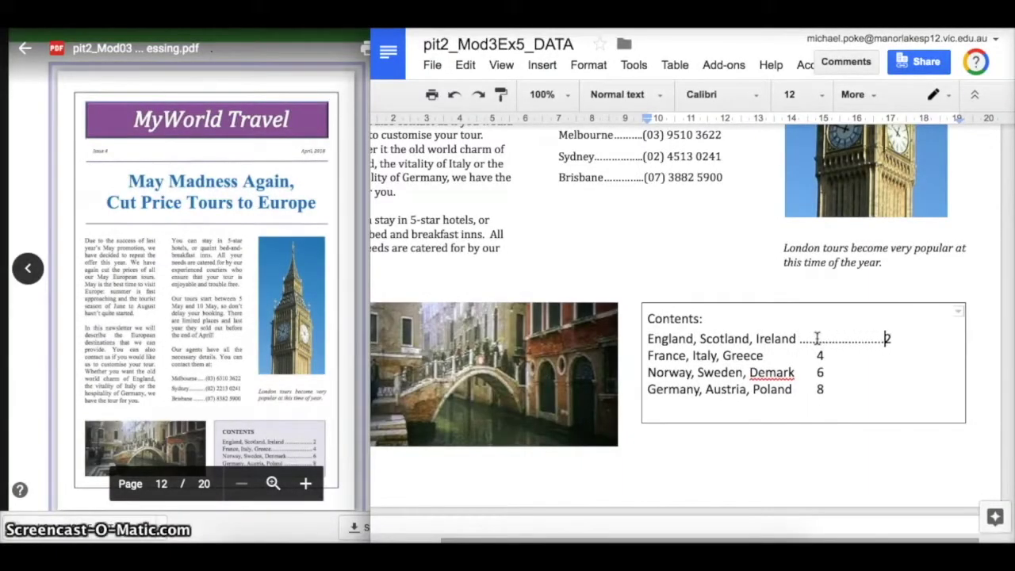
# Replace the gaps before each Contents page number with dotted leaders.
pyautogui.press('BackSpace')
pyautogui.write('.....................................................')
pyautogui.click(816, 372)
pyautogui.press('BackSpace')
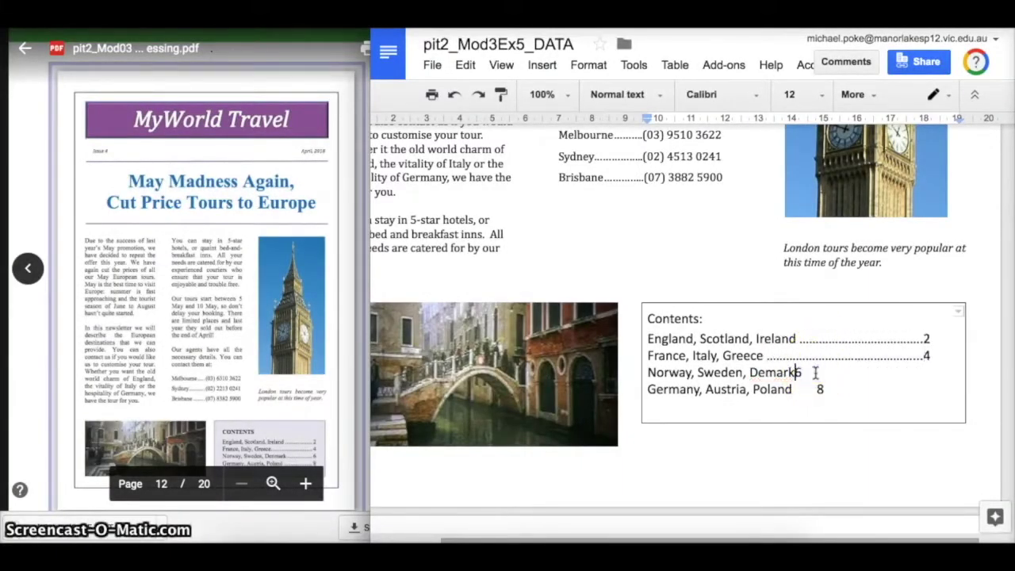
pyautogui.click(814, 390)
pyautogui.press('BackSpace')
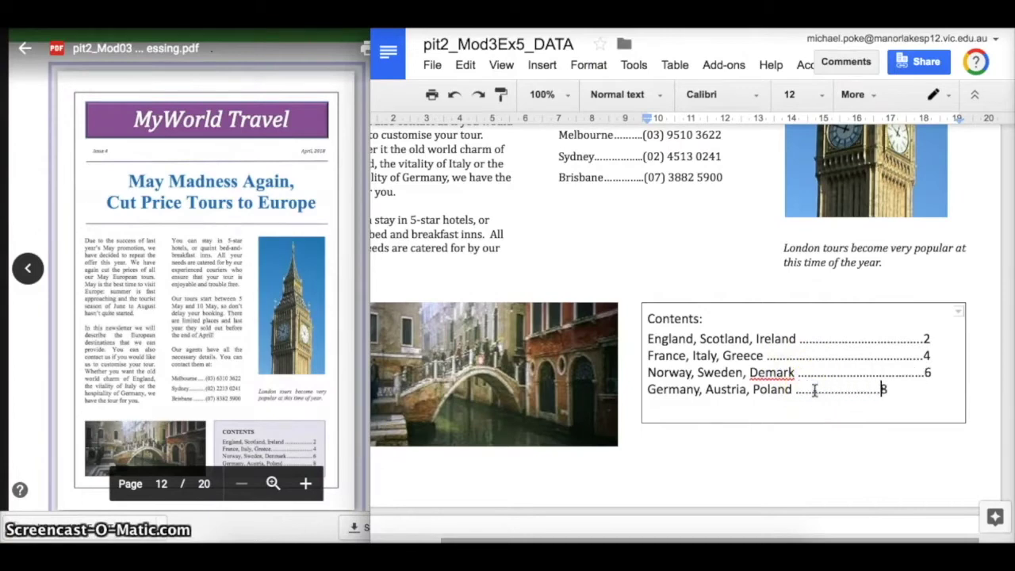
# Capitalise the CONTENTS heading and give the four contents lines 1.15 line spacing.
pyautogui.tripleClick(659, 318)
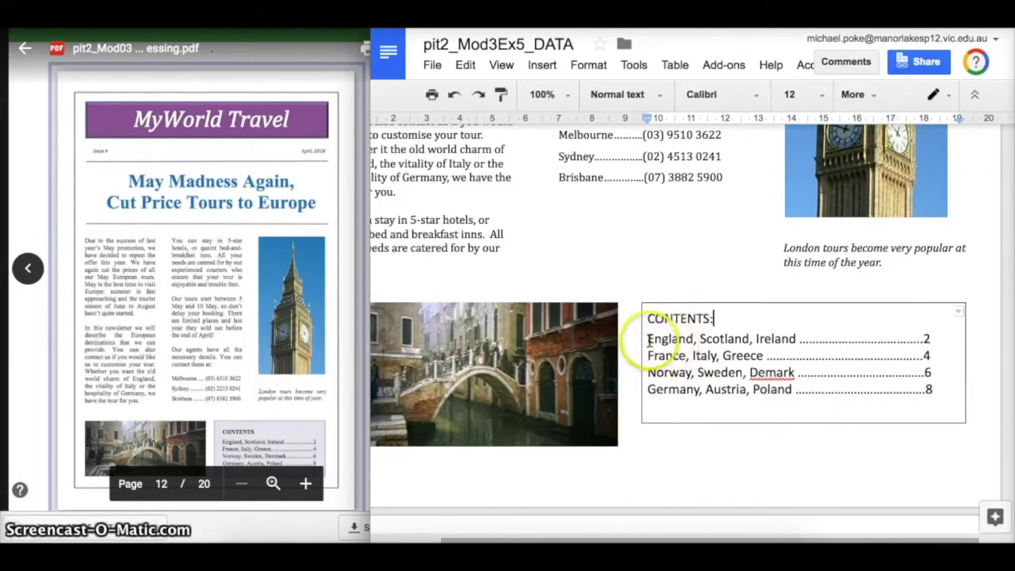
pyautogui.moveTo(647, 339); pyautogui.dragTo(796, 433)
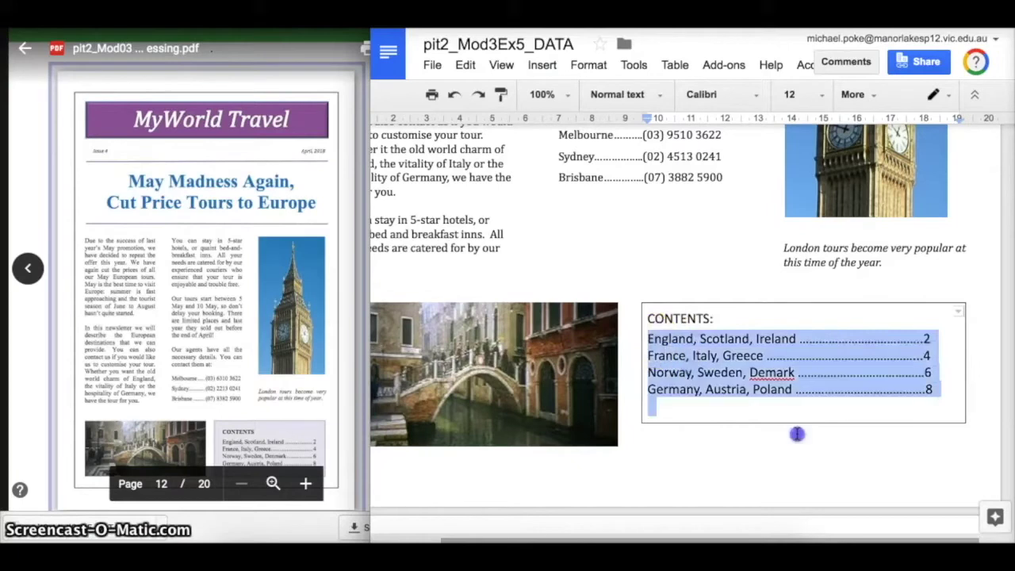
pyautogui.click(856, 102)
pyautogui.click(651, 125)
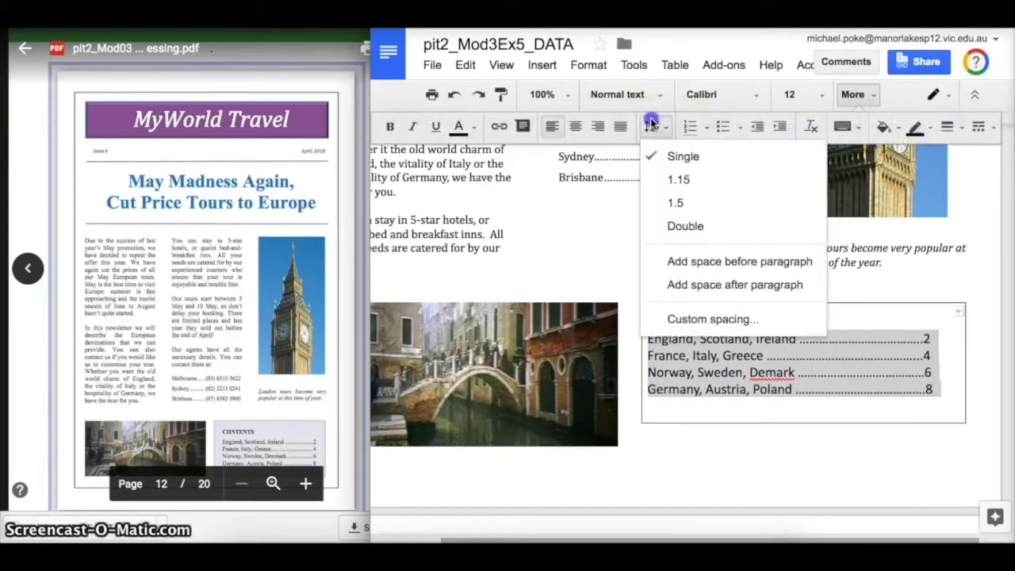
pyautogui.click(664, 179)
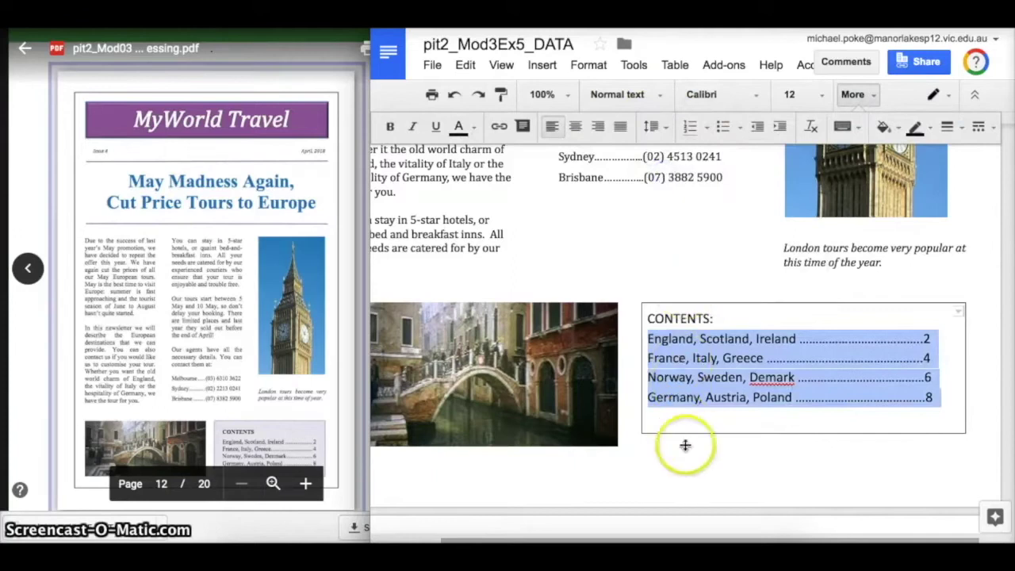
pyautogui.click(653, 128)
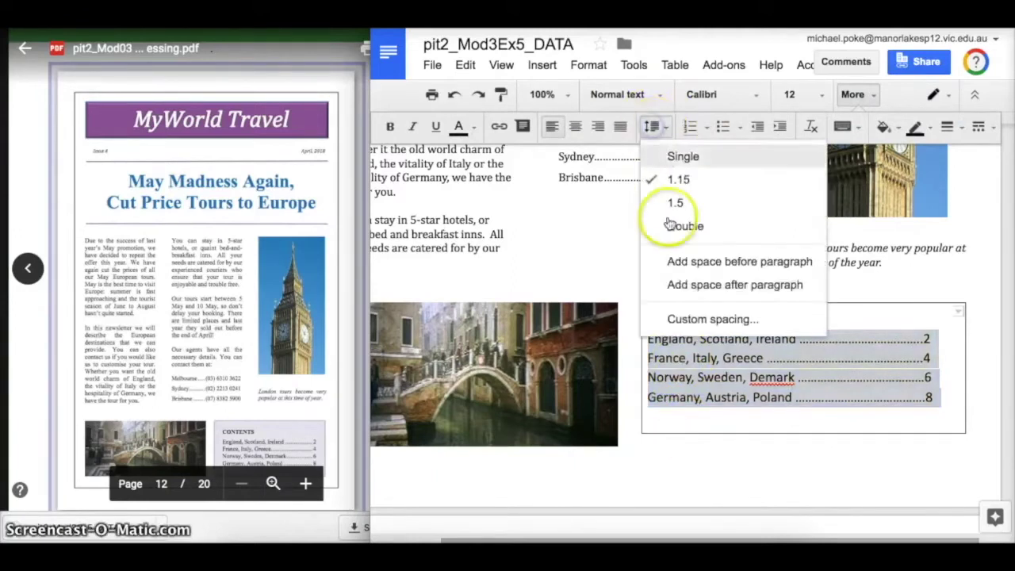
pyautogui.click(670, 208)
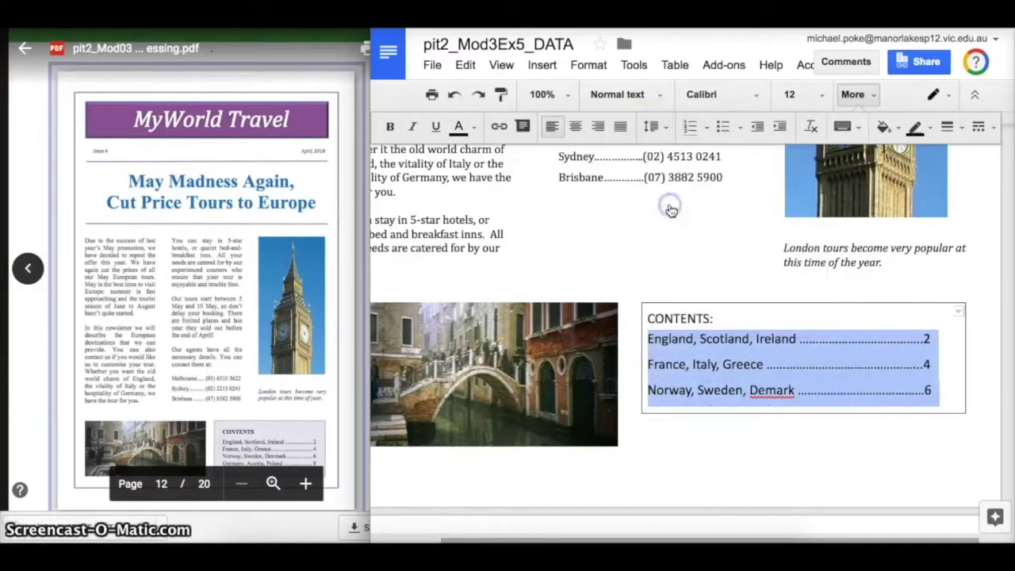
pyautogui.click(653, 128)
pyautogui.click(670, 176)
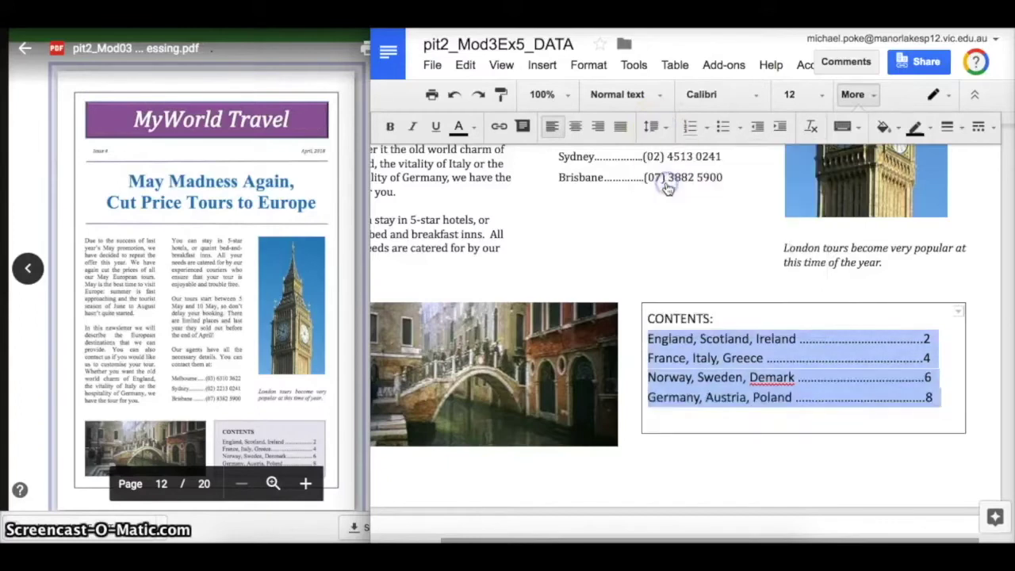
pyautogui.click(676, 381)
pyautogui.scroll(-1, 444, 431)
pyautogui.moveTo(645, 235); pyautogui.dragTo(918, 316)
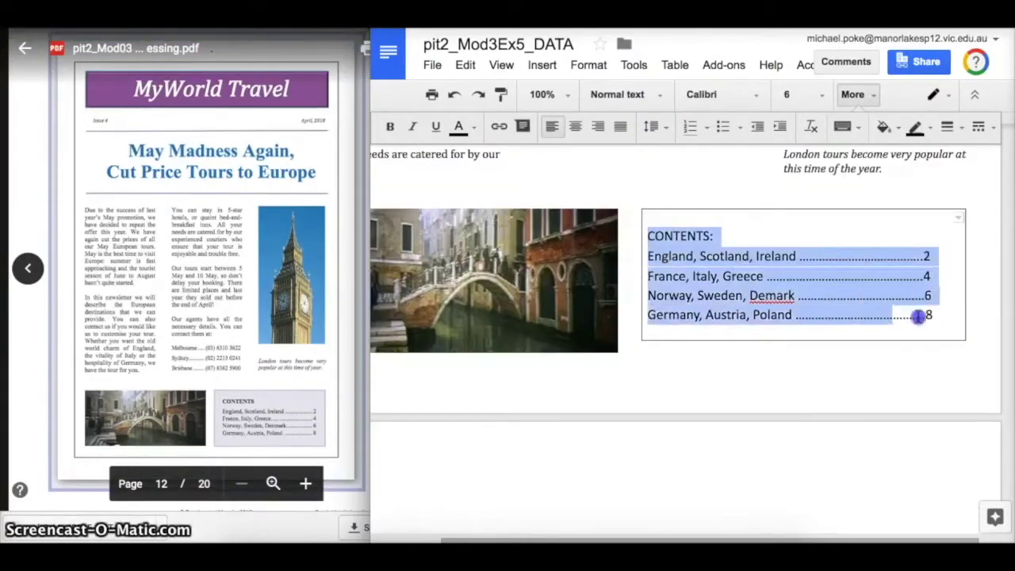
# Set the selected contents list text to Cambria.
pyautogui.click(722, 94)
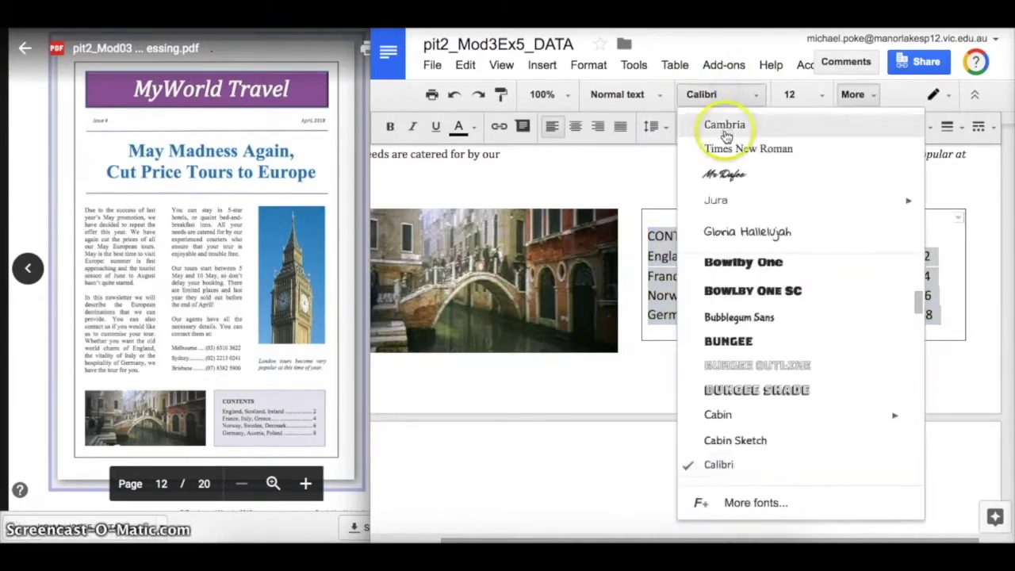
pyautogui.click(722, 123)
pyautogui.click(700, 261)
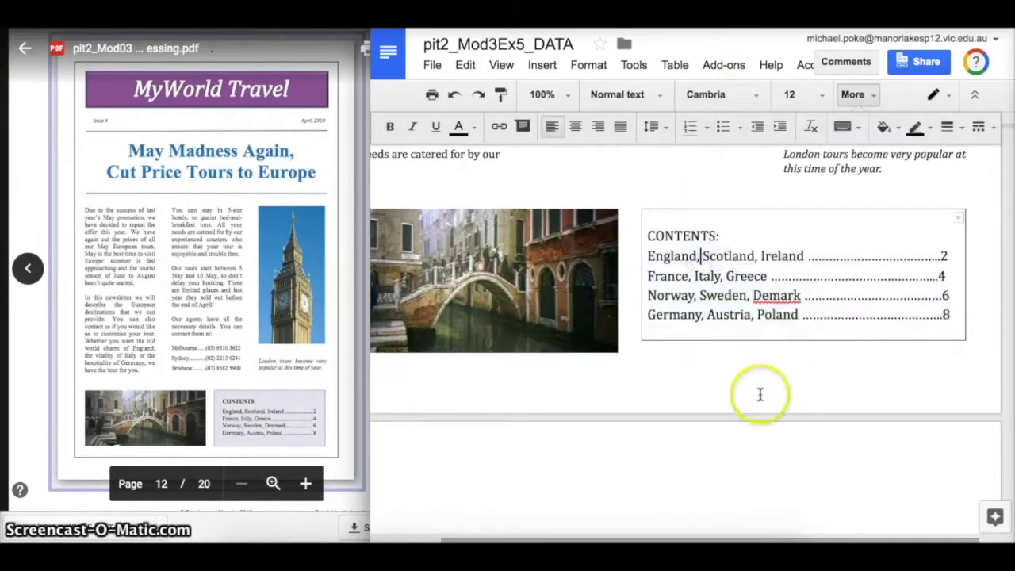
pyautogui.click(872, 364)
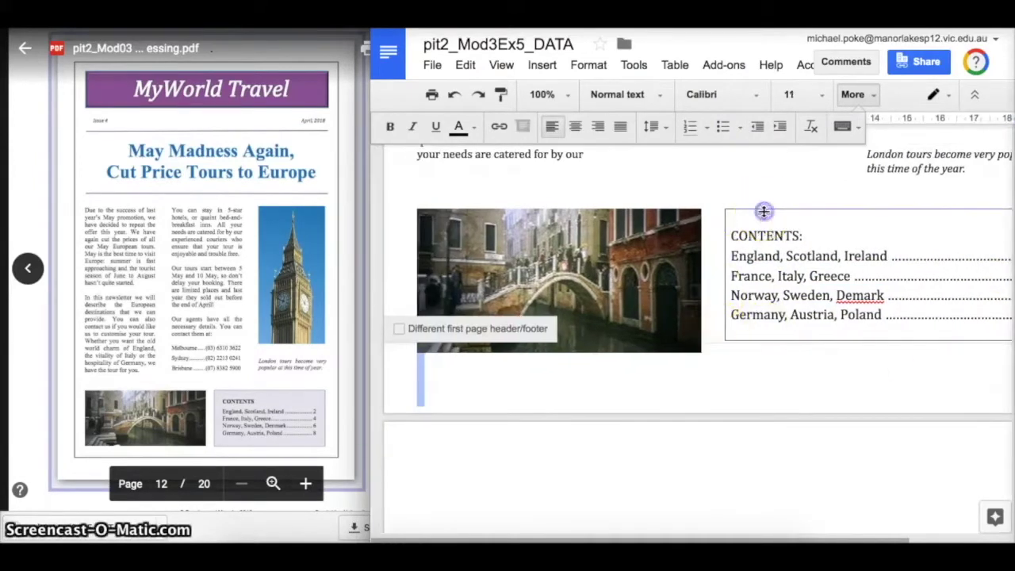
# Fill the contents box with light purple and make the CONTENTS: heading bold.
pyautogui.click(763, 211)
pyautogui.click(767, 329)
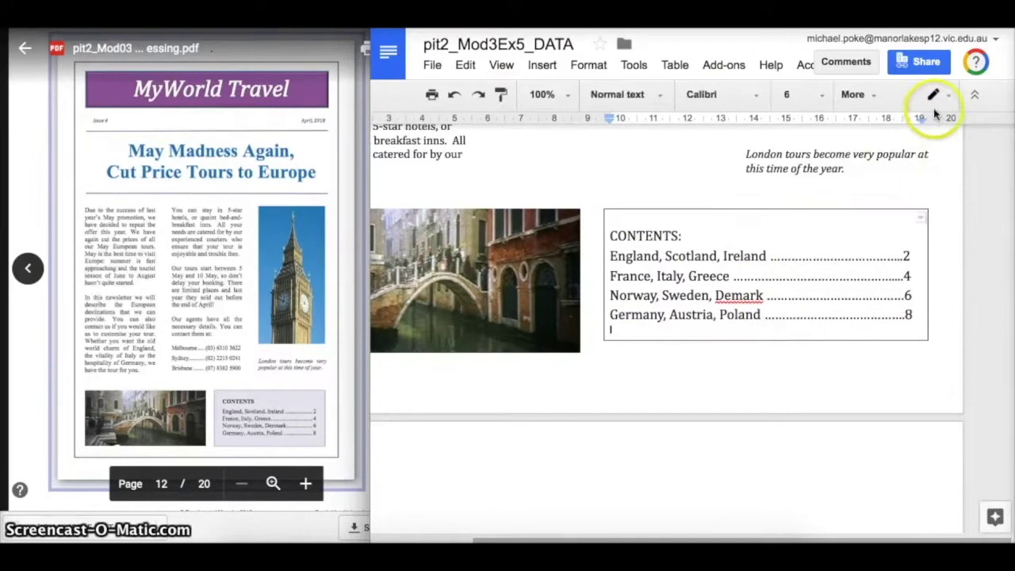
pyautogui.click(872, 94)
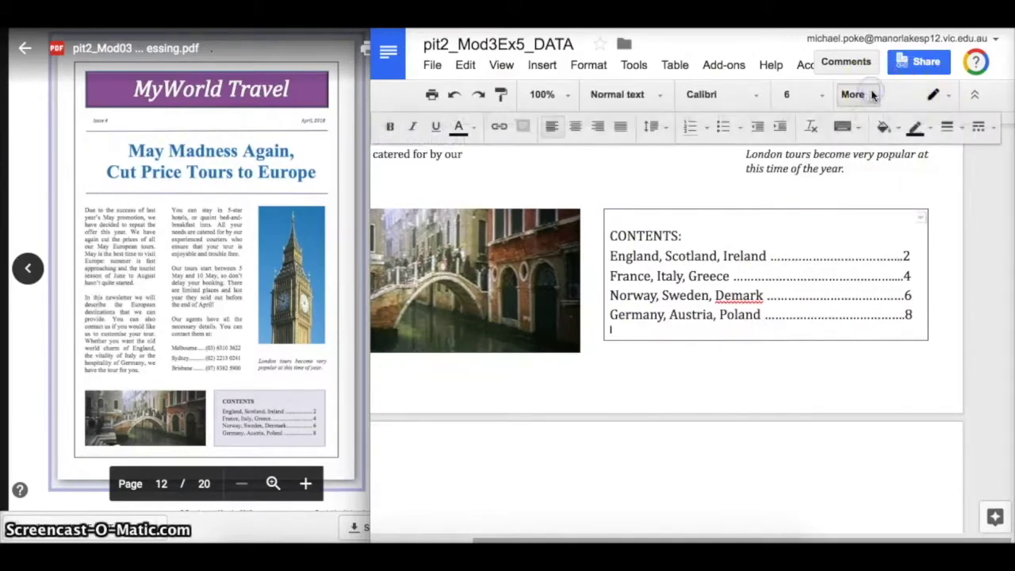
pyautogui.click(883, 129)
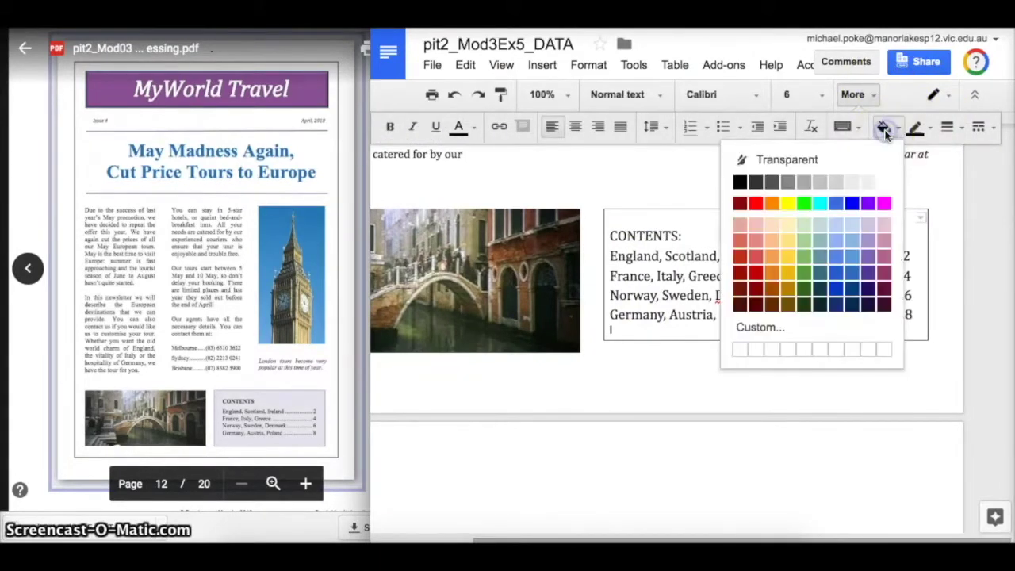
pyautogui.click(872, 228)
pyautogui.tripleClick(644, 235)
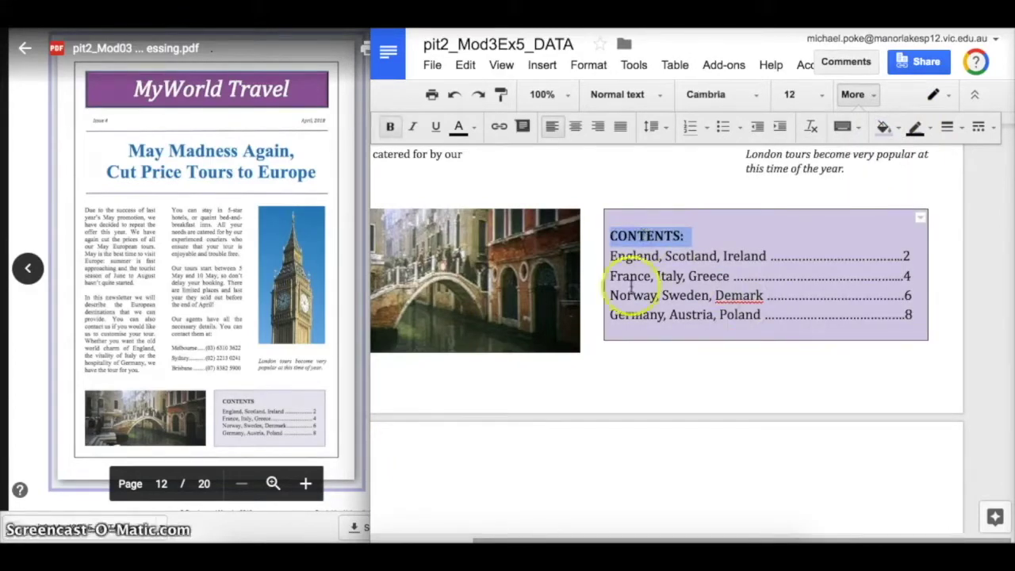
pyautogui.click(604, 389)
# Zoom to Fit and delete the empty line below the Issue 4, April 2018 line.
pyautogui.scroll(1, 686, 333)
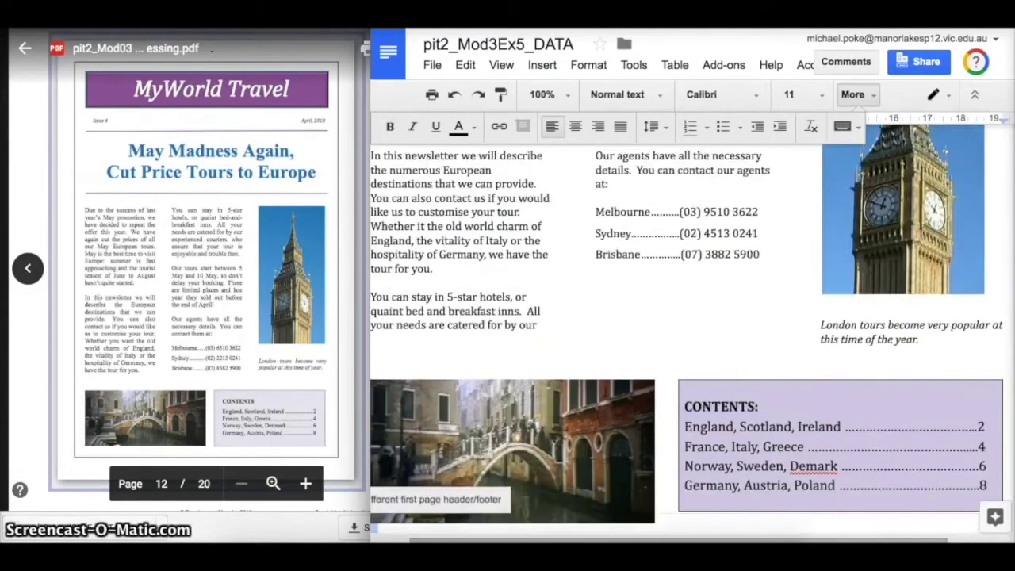
pyautogui.click(546, 94)
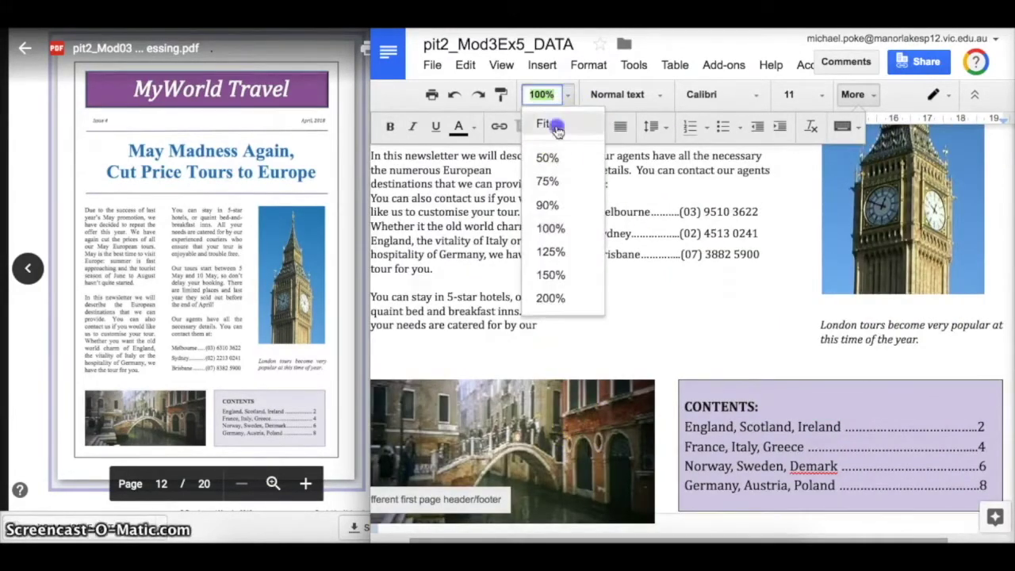
pyautogui.click(553, 130)
pyautogui.scroll(8, 629, 294)
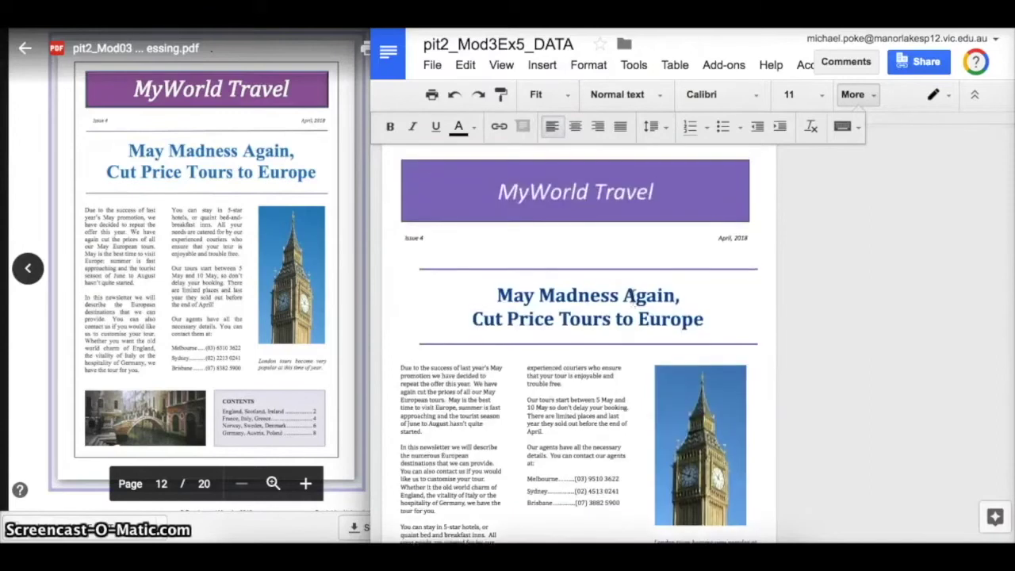
pyautogui.click(526, 325)
pyautogui.click(463, 233)
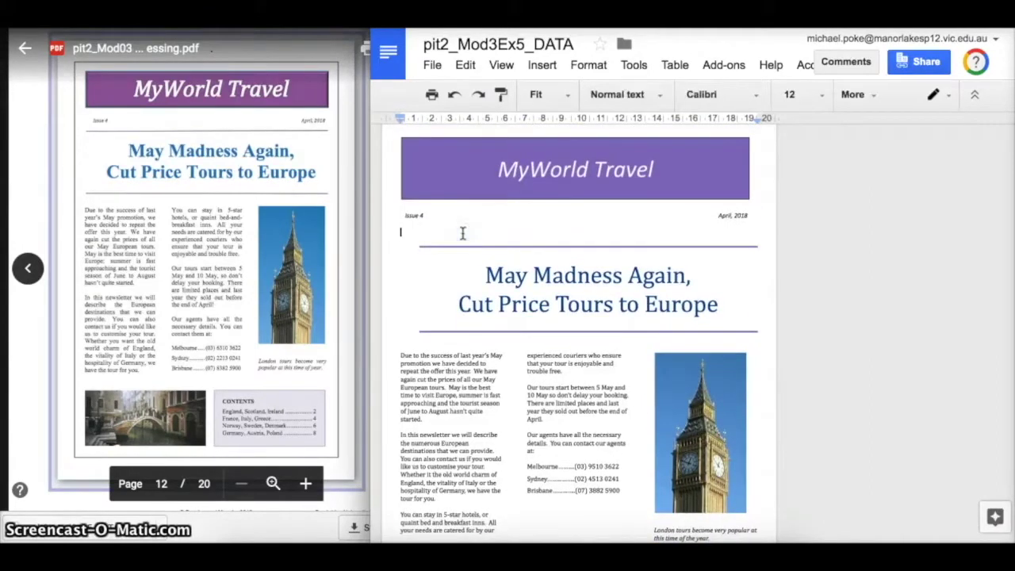
pyautogui.press('Delete')
pyautogui.press('BackSpace')
# Add an empty line below the Germany entry in the contents box.
pyautogui.click(481, 266)
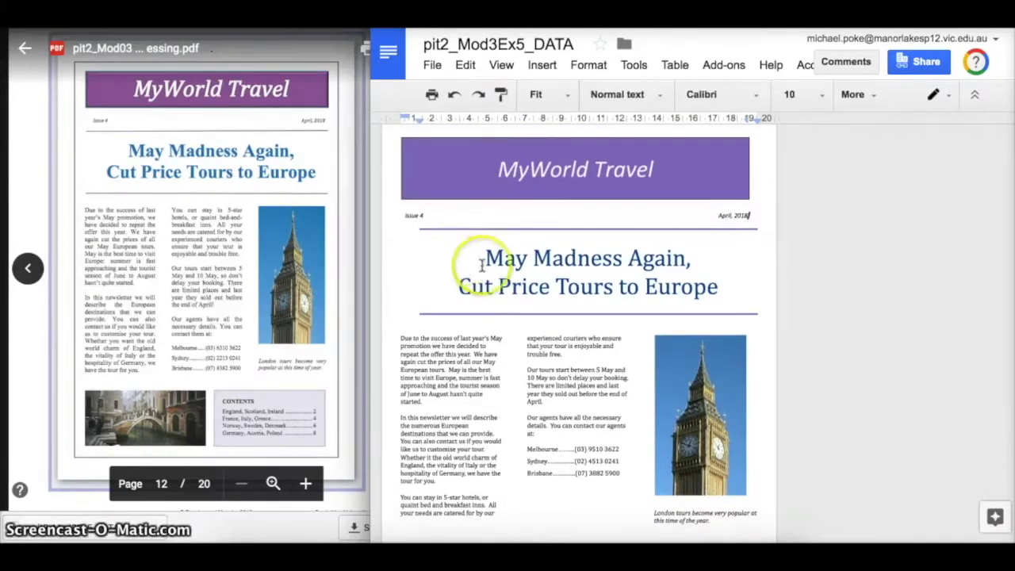
pyautogui.hotkey('ctrl', 'End')
pyautogui.click(572, 327)
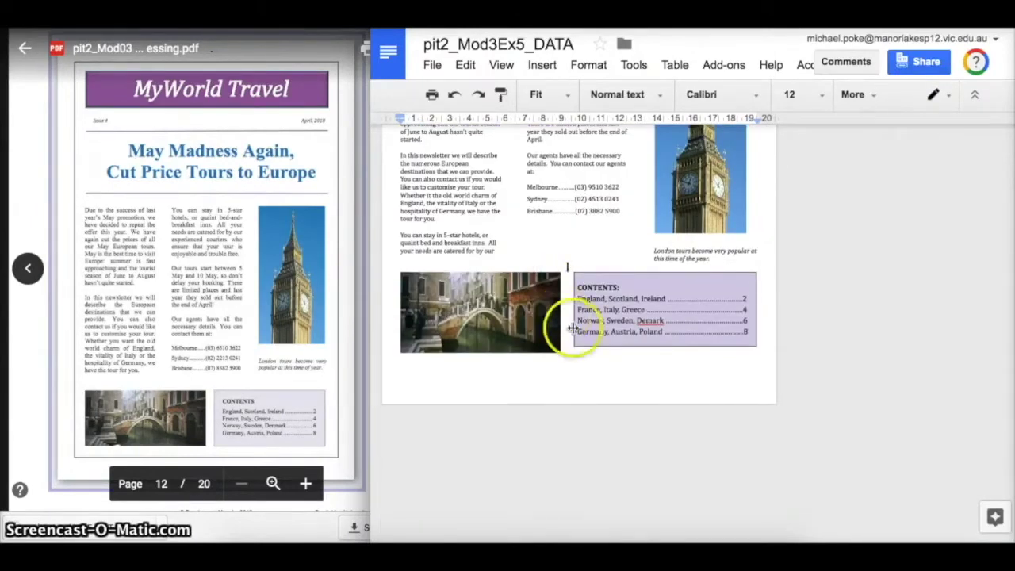
pyautogui.click(583, 331)
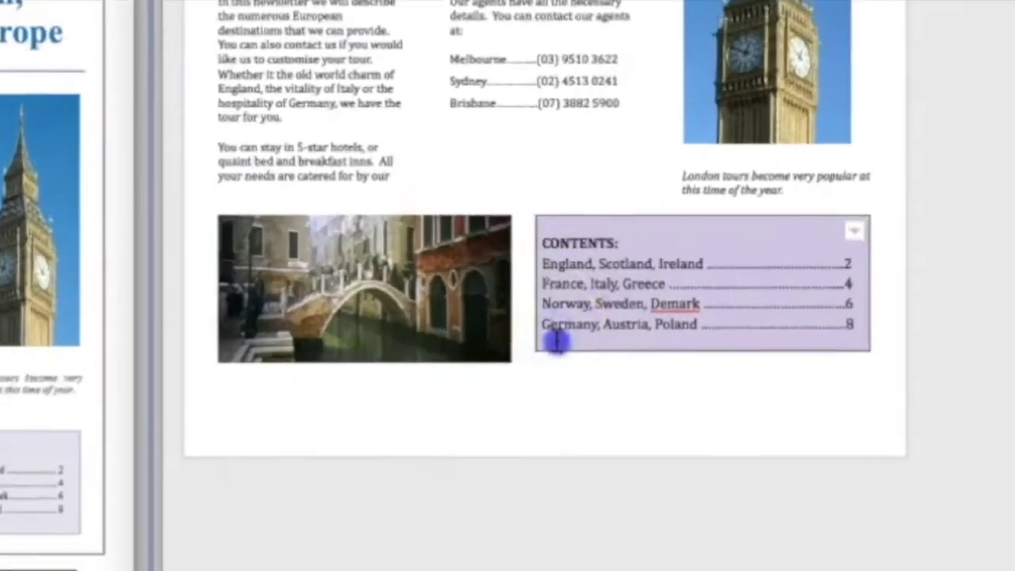
pyautogui.click(554, 342)
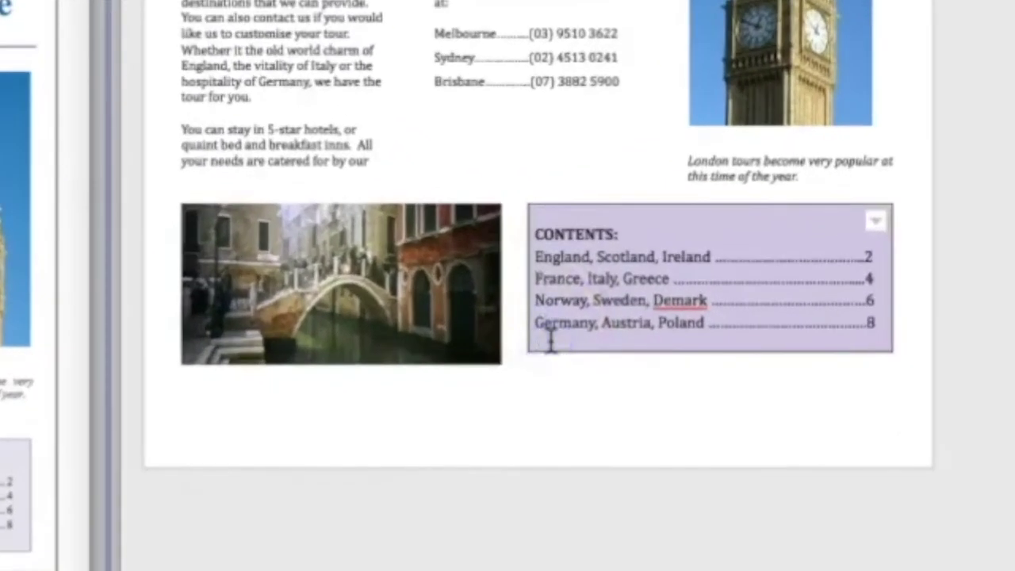
pyautogui.press('Return')
# Adjust the contents list indent so each entry stays on one line with its page number.
pyautogui.click(559, 255)
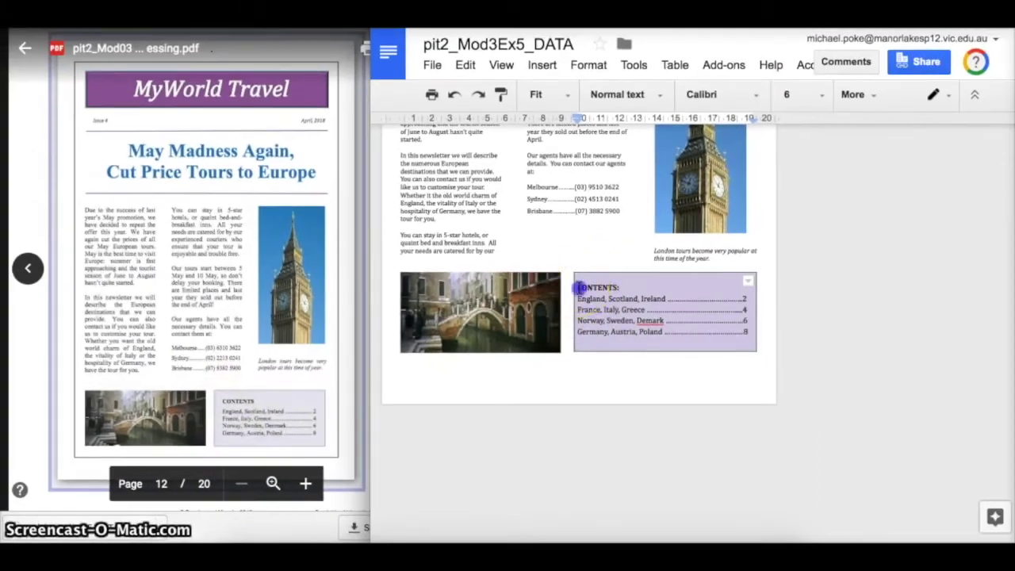
pyautogui.moveTo(578, 287); pyautogui.dragTo(745, 333)
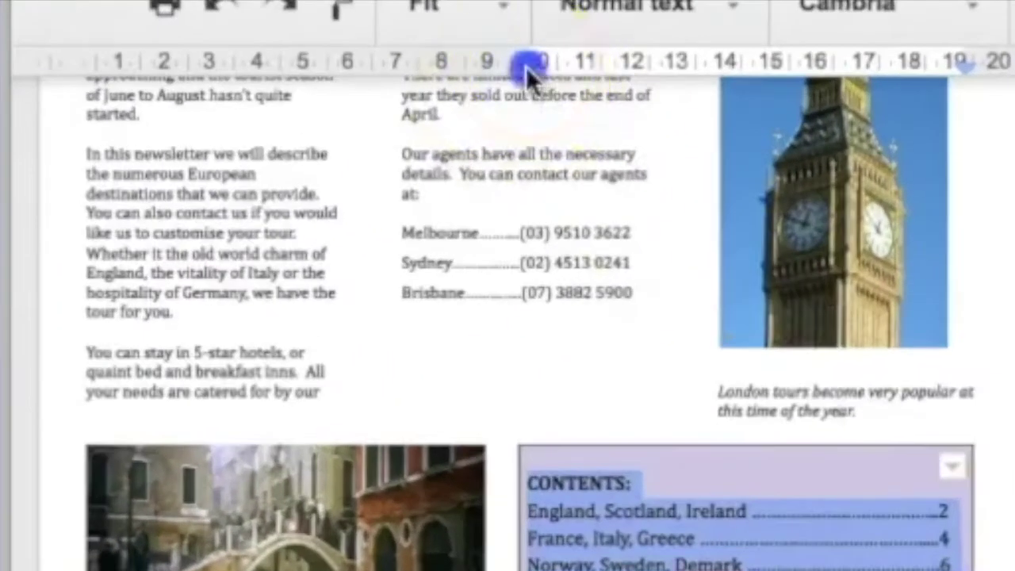
pyautogui.moveTo(576, 119); pyautogui.dragTo(585, 120)
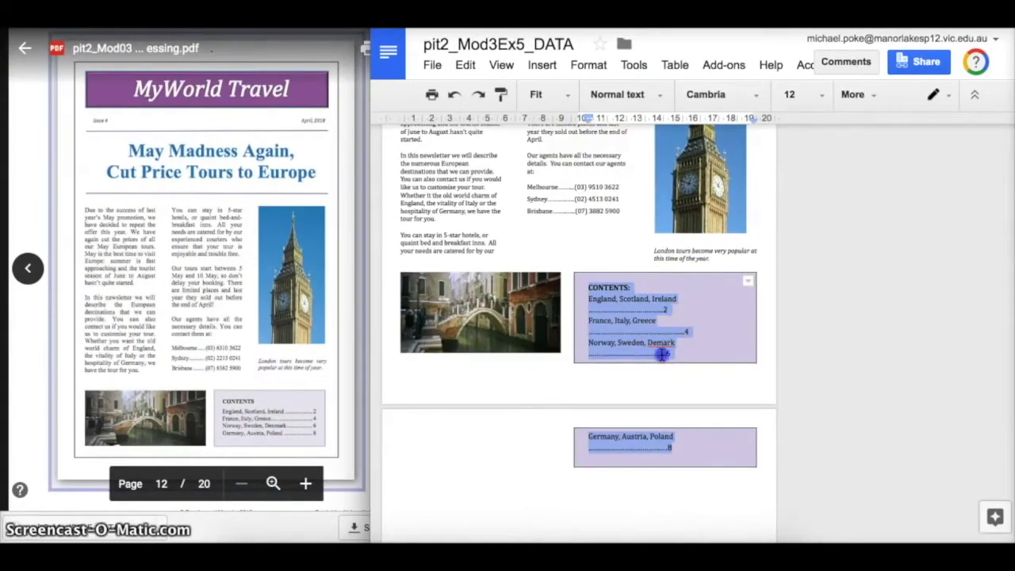
pyautogui.click(661, 354)
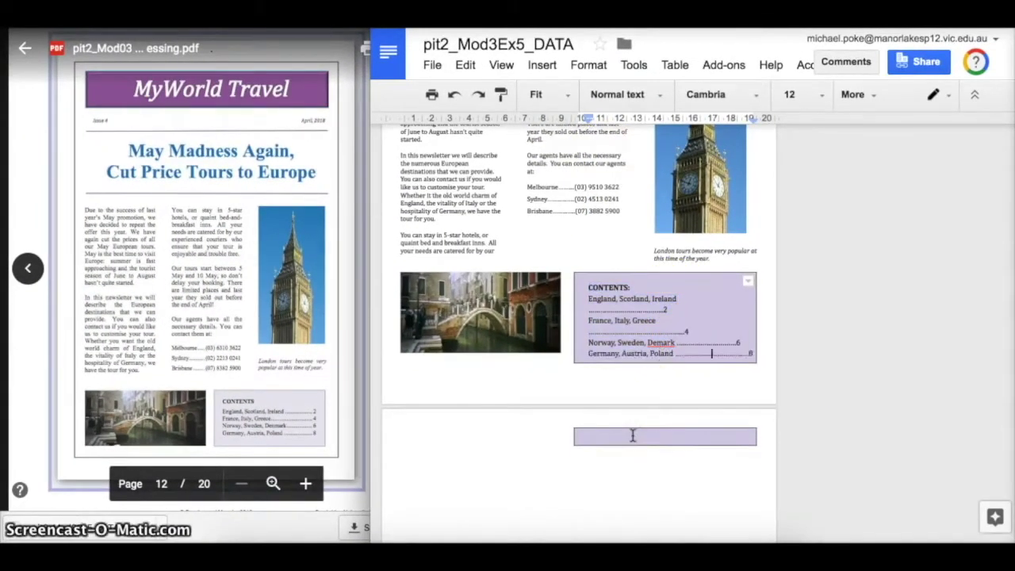
pyautogui.click(640, 332)
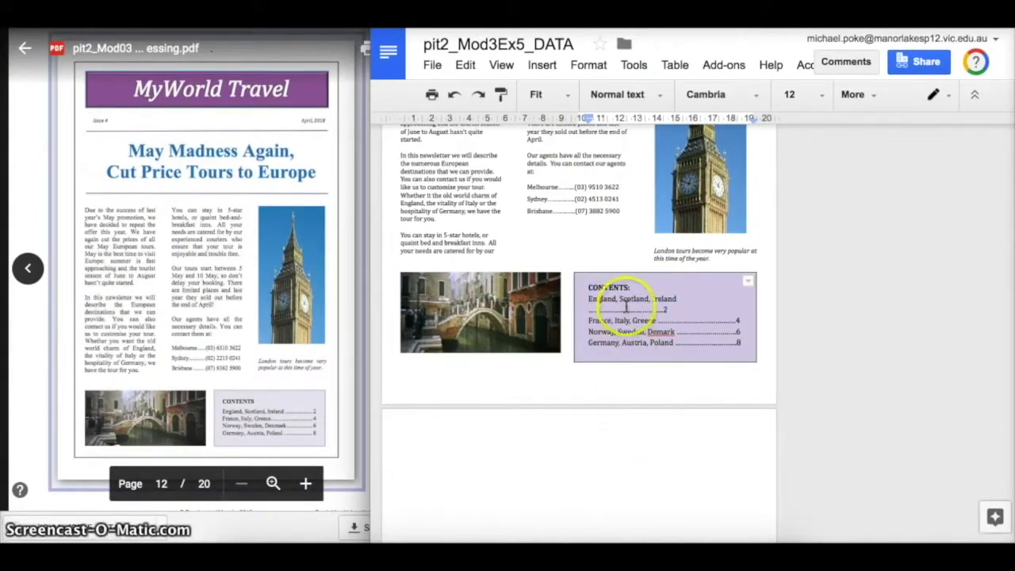
pyautogui.click(626, 308)
pyautogui.click(610, 380)
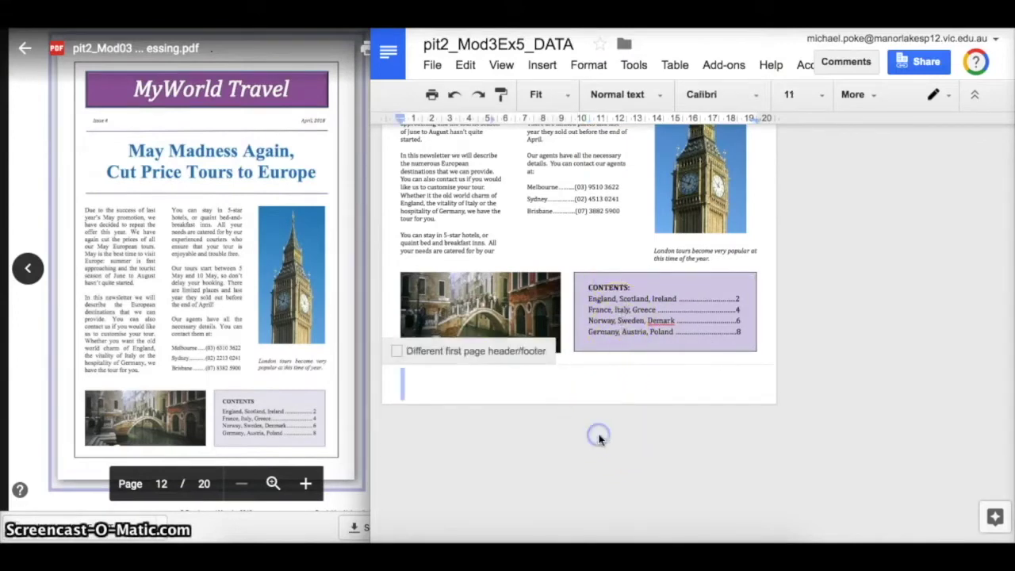
pyautogui.click(552, 402)
pyautogui.scroll(2, 552, 403)
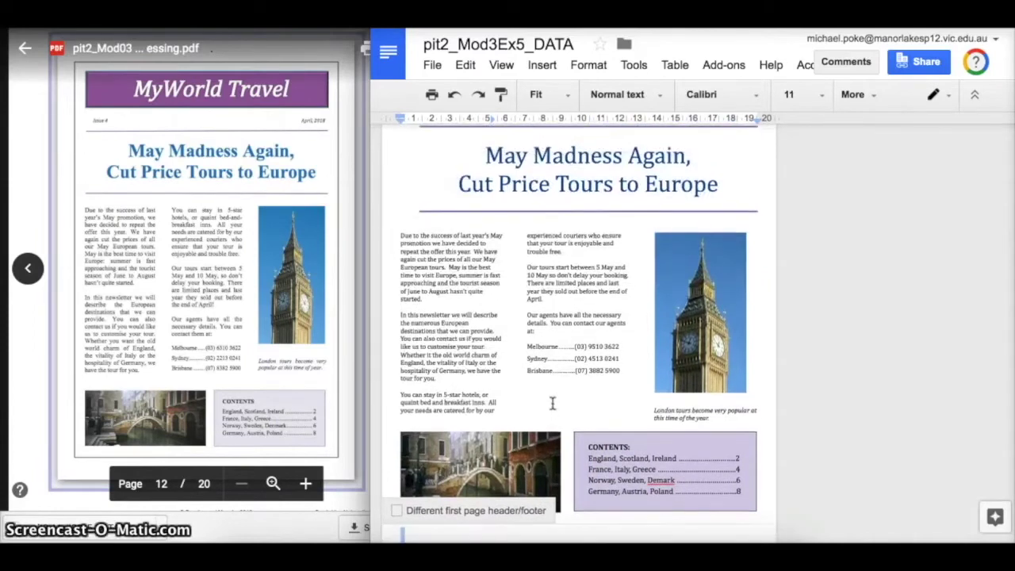
pyautogui.scroll(-1, 553, 403)
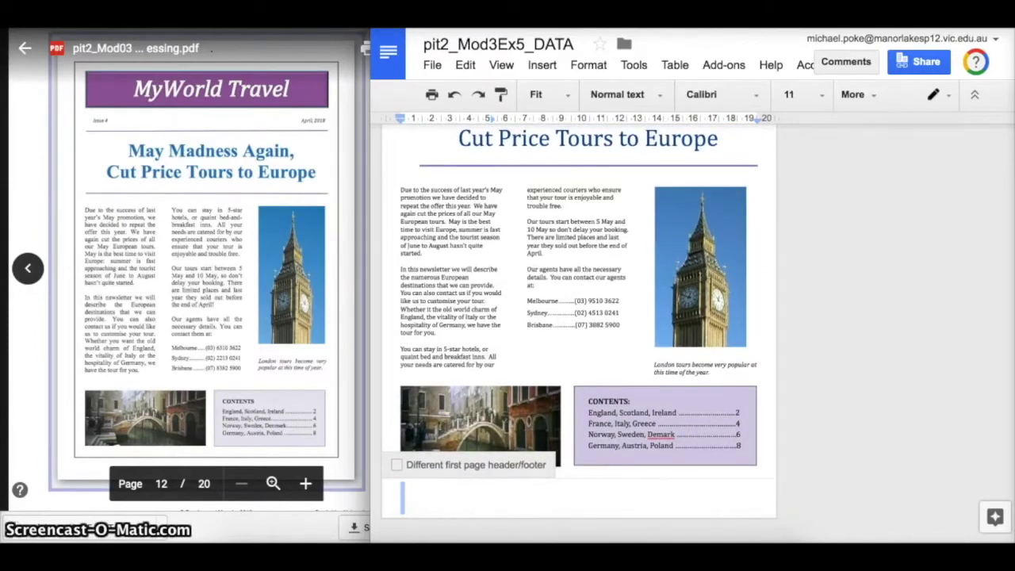
pyautogui.scroll(1, 552, 402)
pyautogui.click(557, 355)
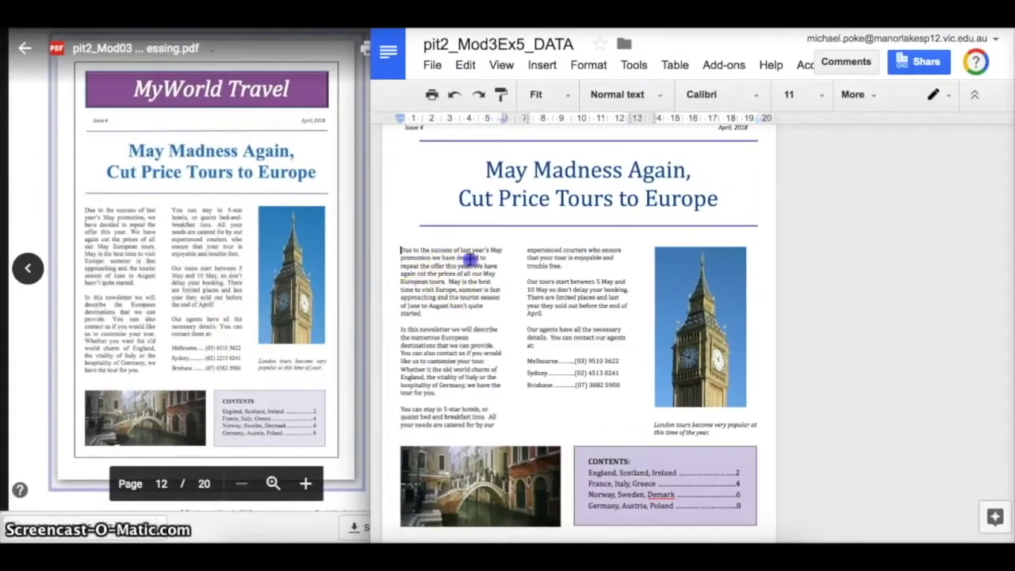
# Select the body text across the first two columns and apply Justify alignment.
pyautogui.moveTo(624, 187); pyautogui.dragTo(883, 264)
pyautogui.moveTo(557, 307); pyautogui.dragTo(560, 342)
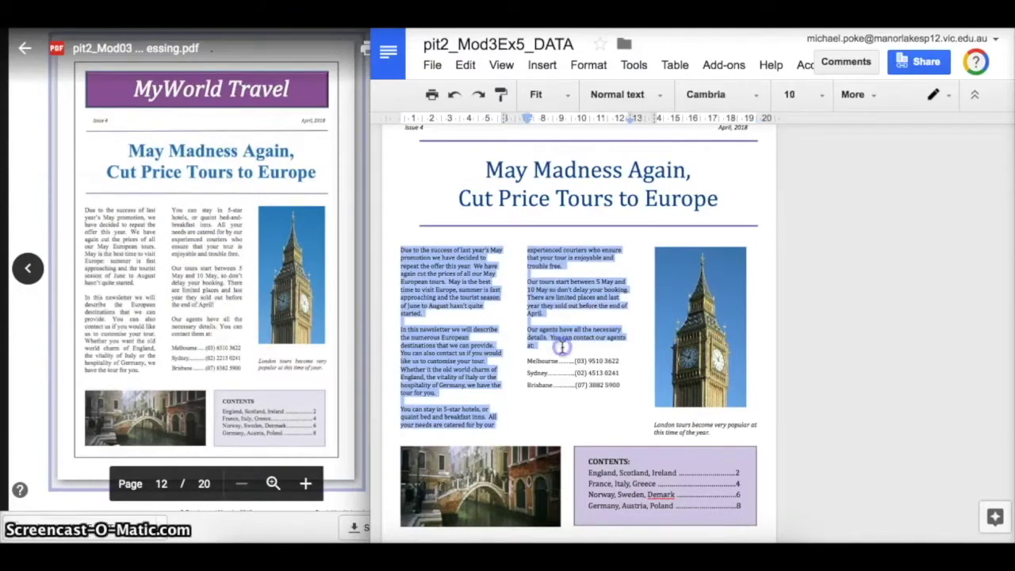
pyautogui.click(868, 94)
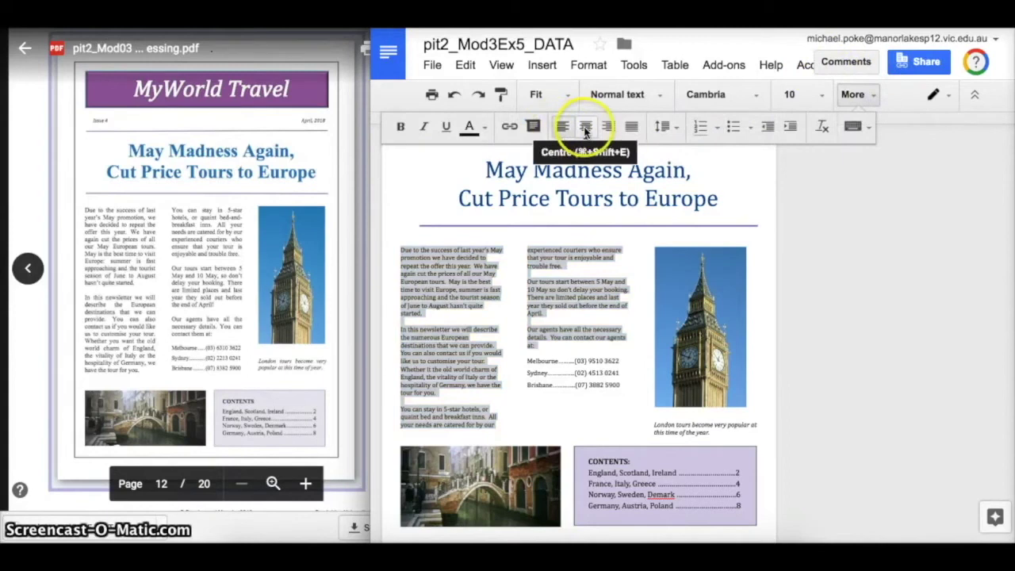
pyautogui.click(630, 129)
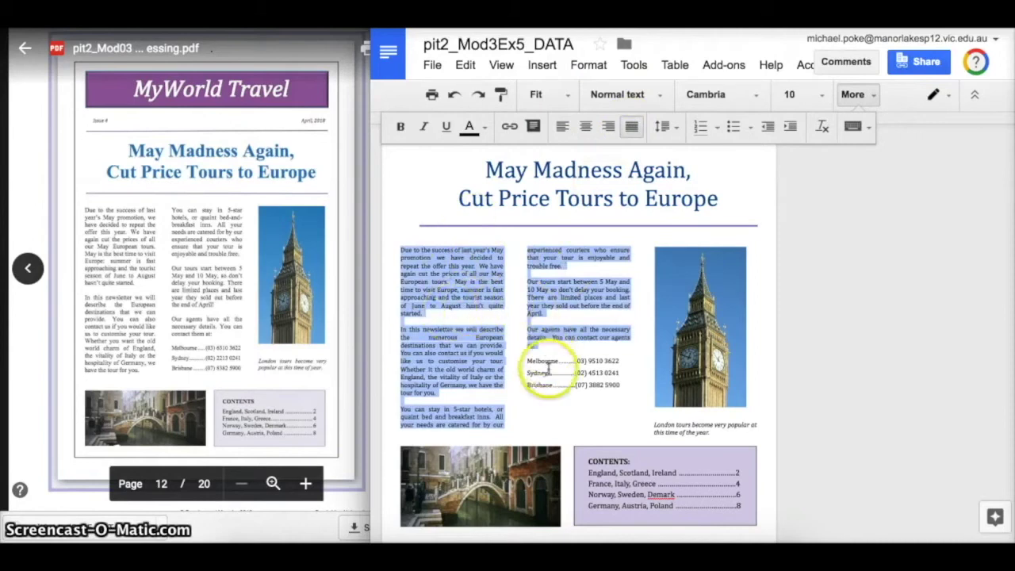
pyautogui.click(591, 409)
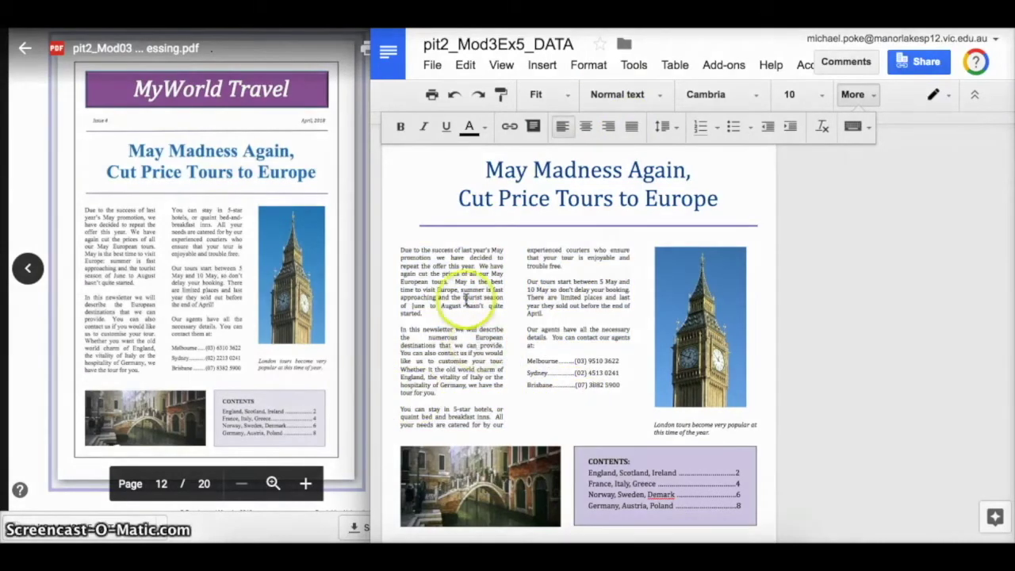